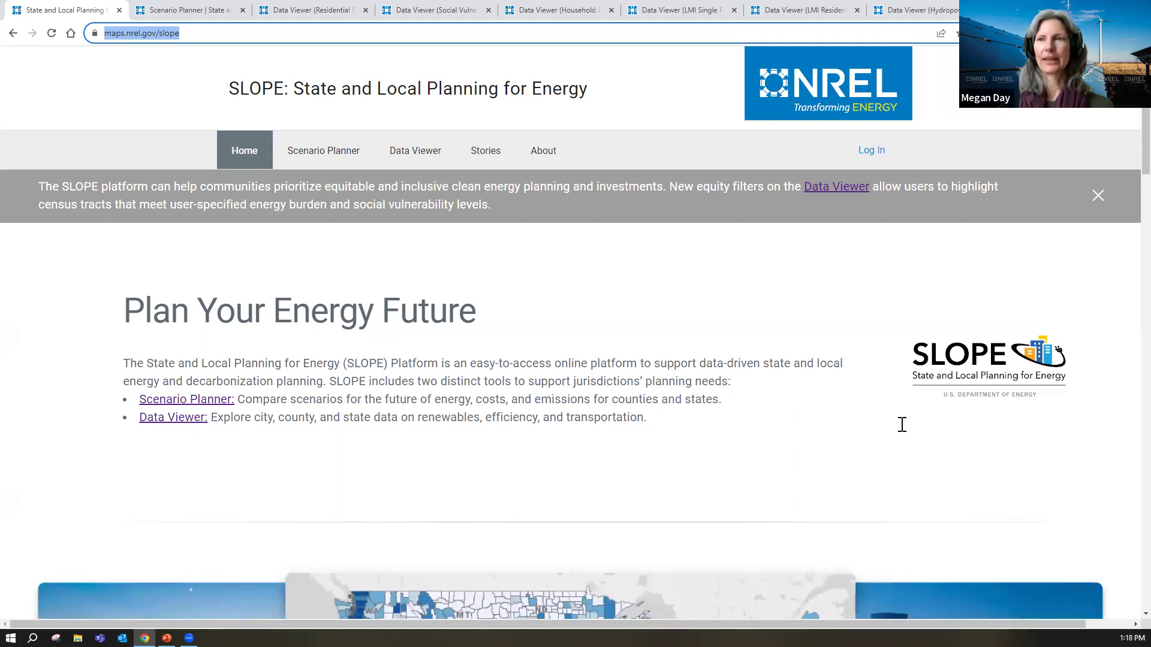
Step: Look through the SLOPE home page, including the usage guide, account benefits and Data Viewer video sections
click(1122, 118)
scroll(1122, 126, down, 2)
scroll(1125, 183, down, 5)
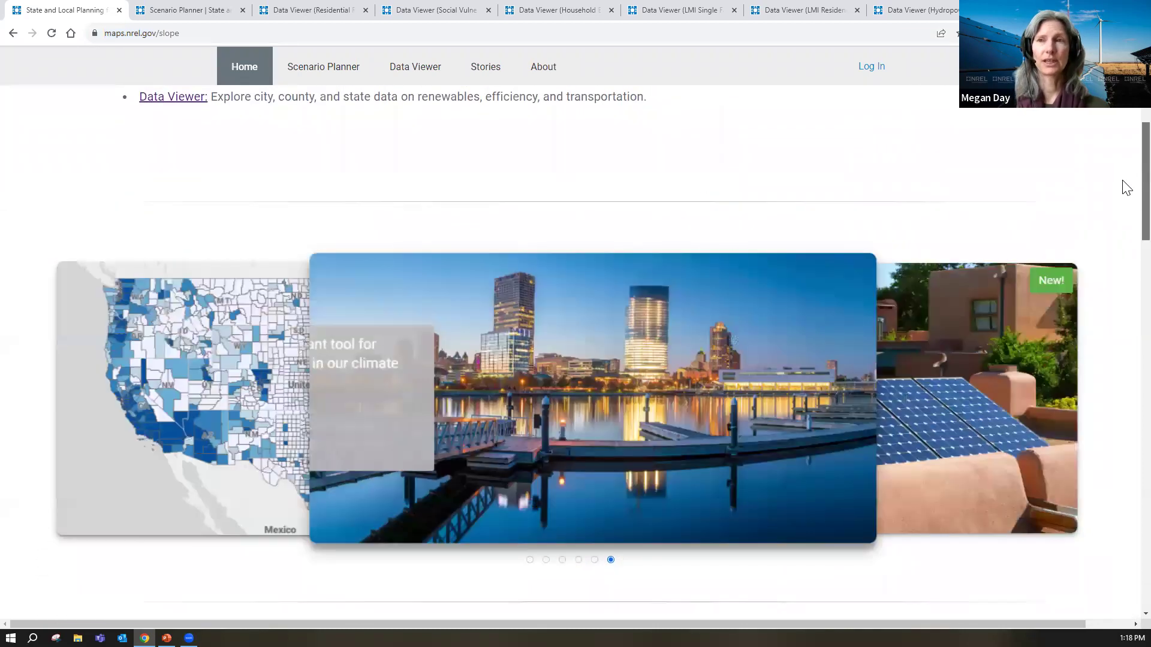
scroll(1126, 190, down, 7)
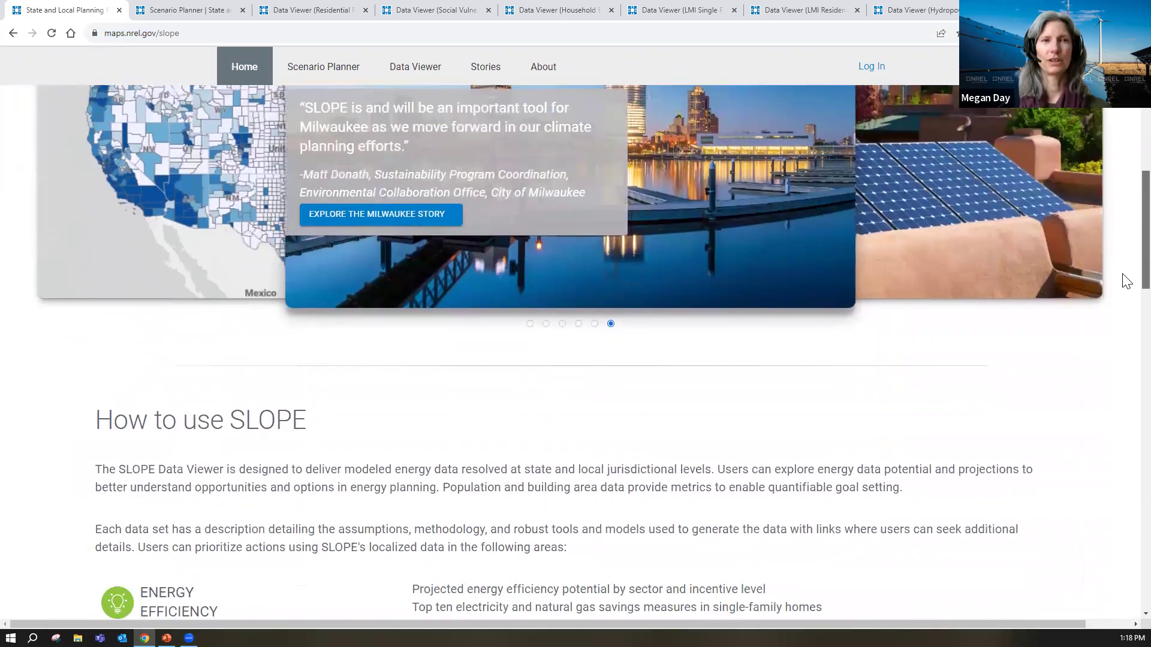
scroll(1126, 327, down, 7)
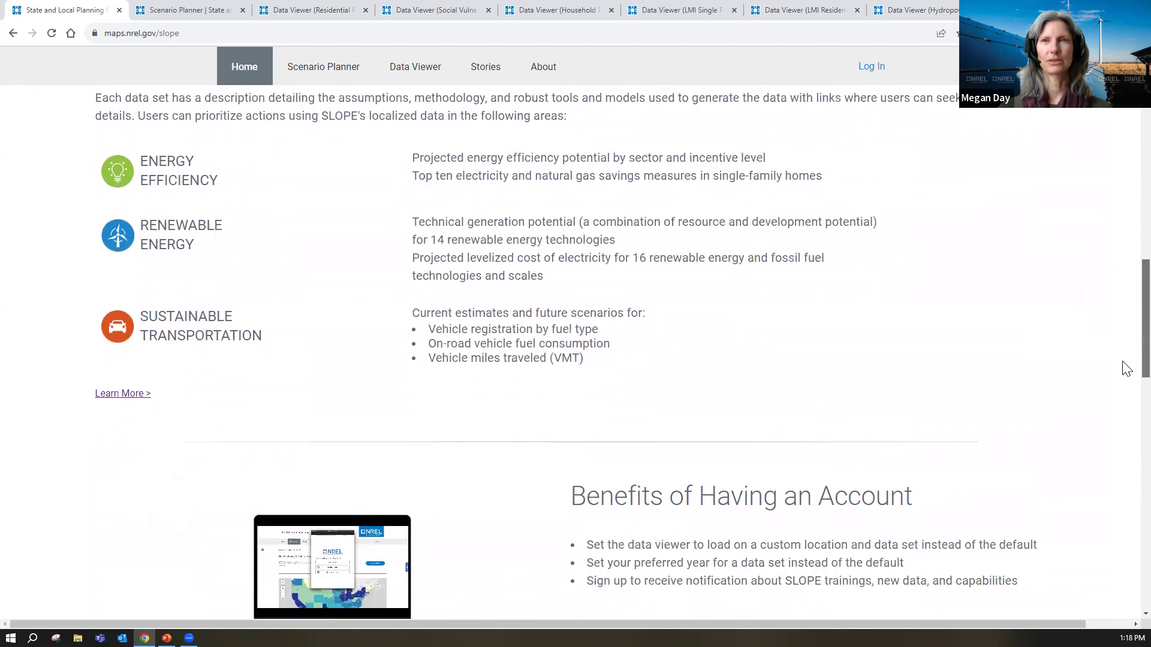
scroll(1126, 386, down, 2)
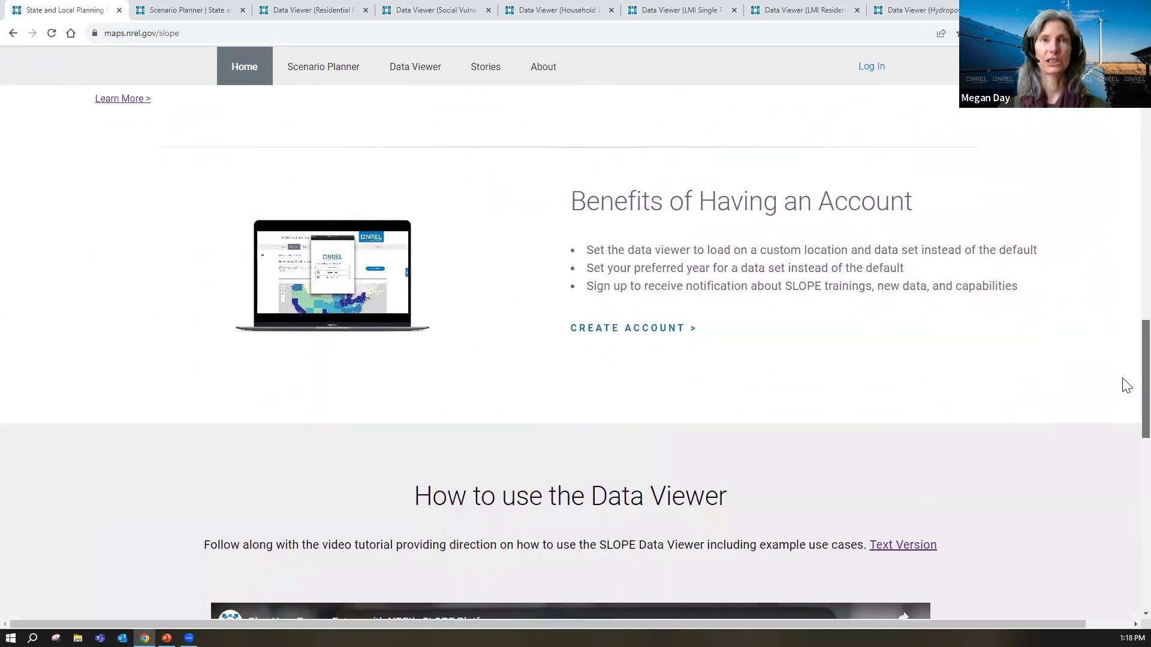
scroll(1123, 413, down, 5)
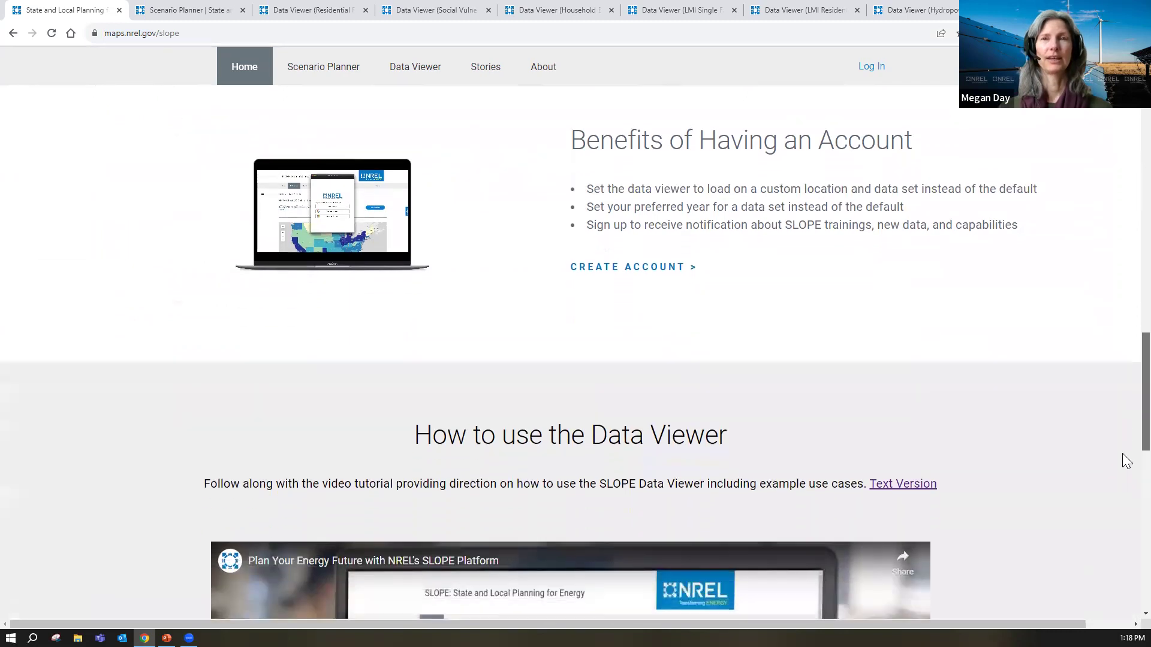
scroll(1125, 466, down, 1)
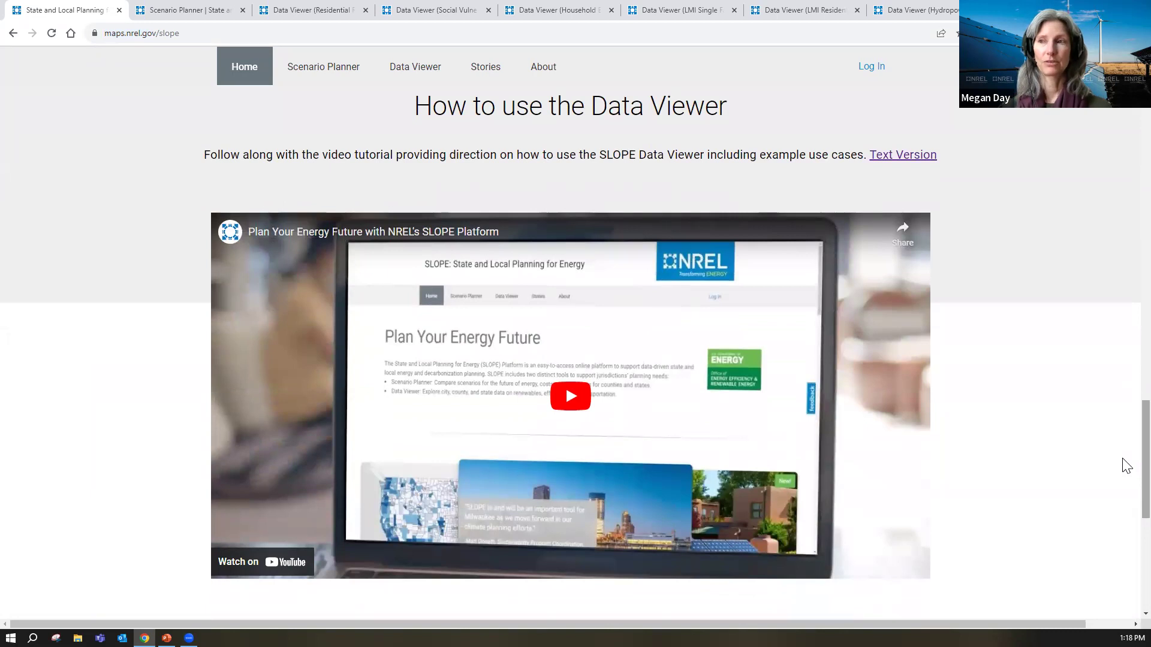
scroll(1126, 471, down, 1)
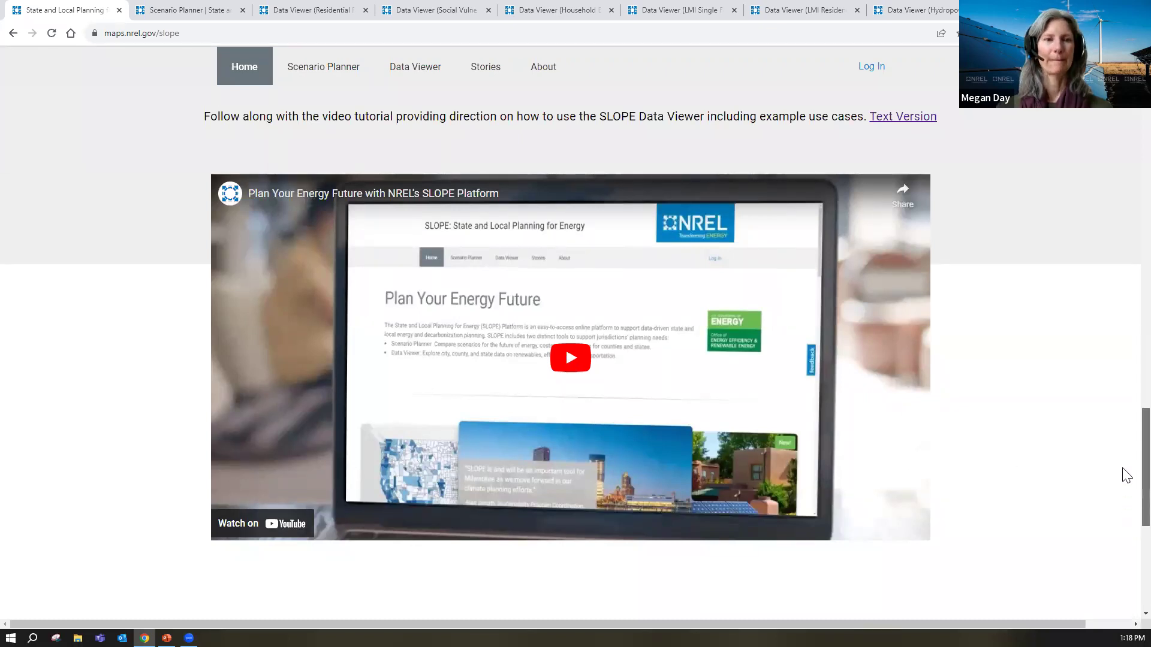
scroll(1124, 474, up, 3)
scroll(1127, 158, up, 10)
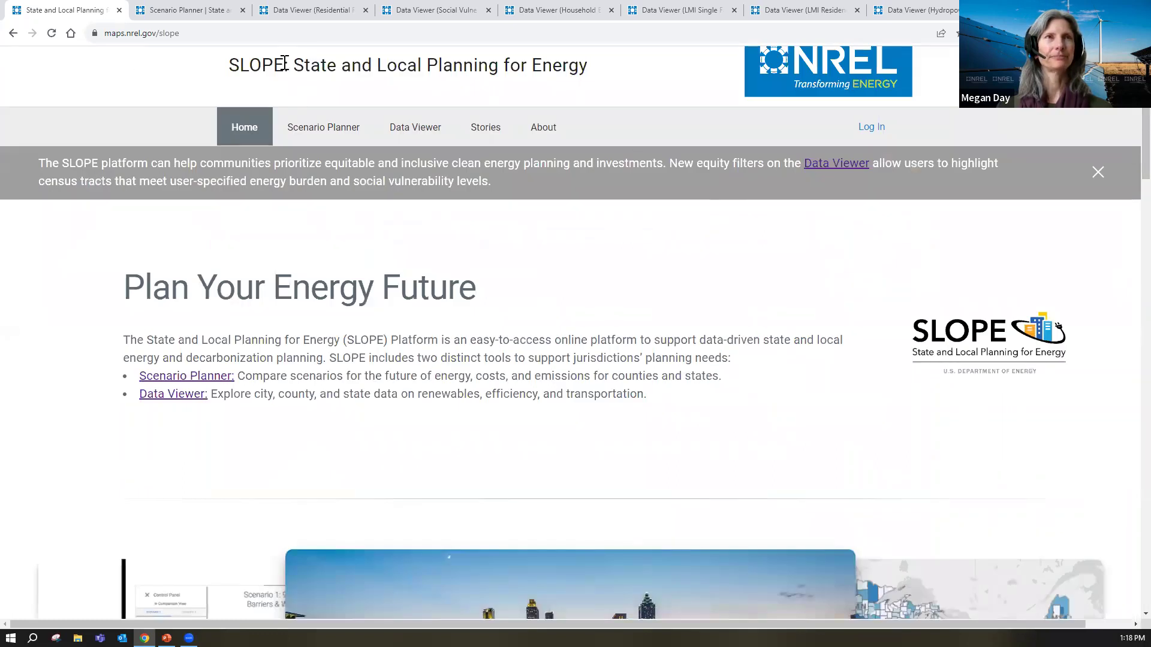
Step: Close the home page in favour of the open Scenario Planner and set Scenario 1's location to Hancock, ME County
click(174, 10)
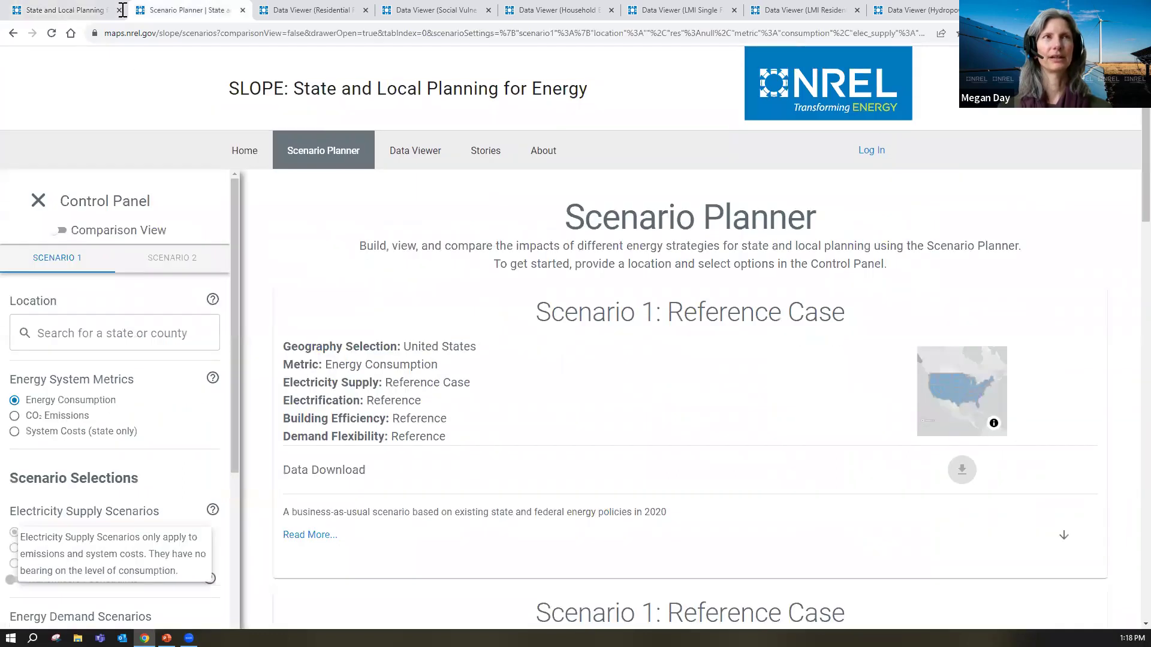
click(119, 10)
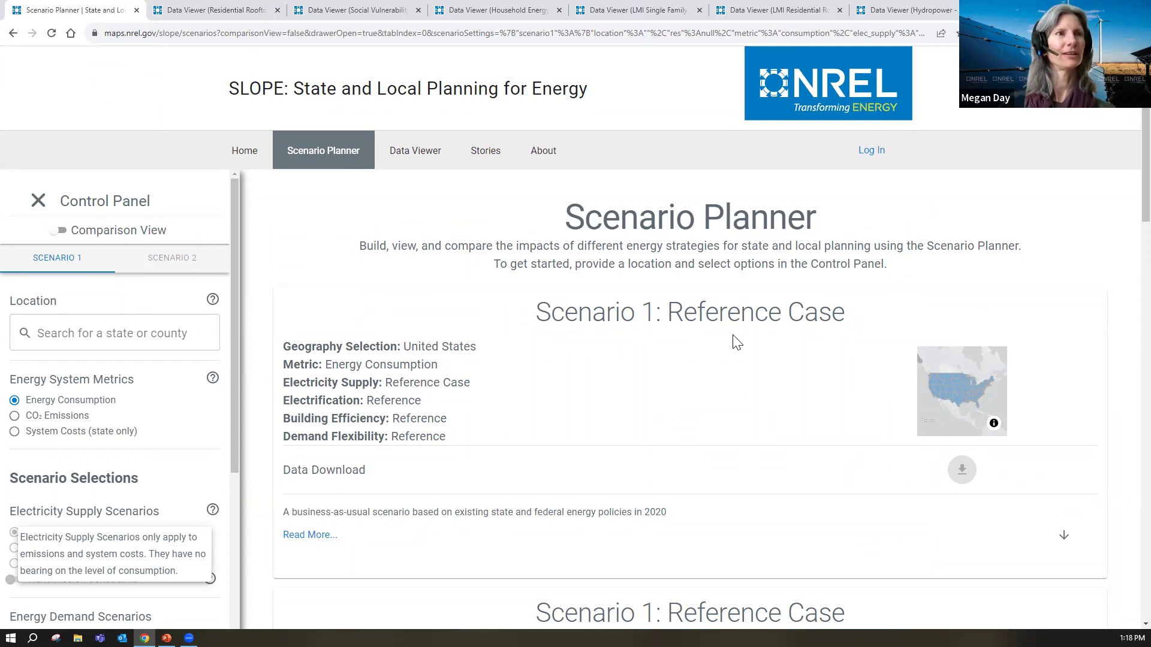
click(140, 331)
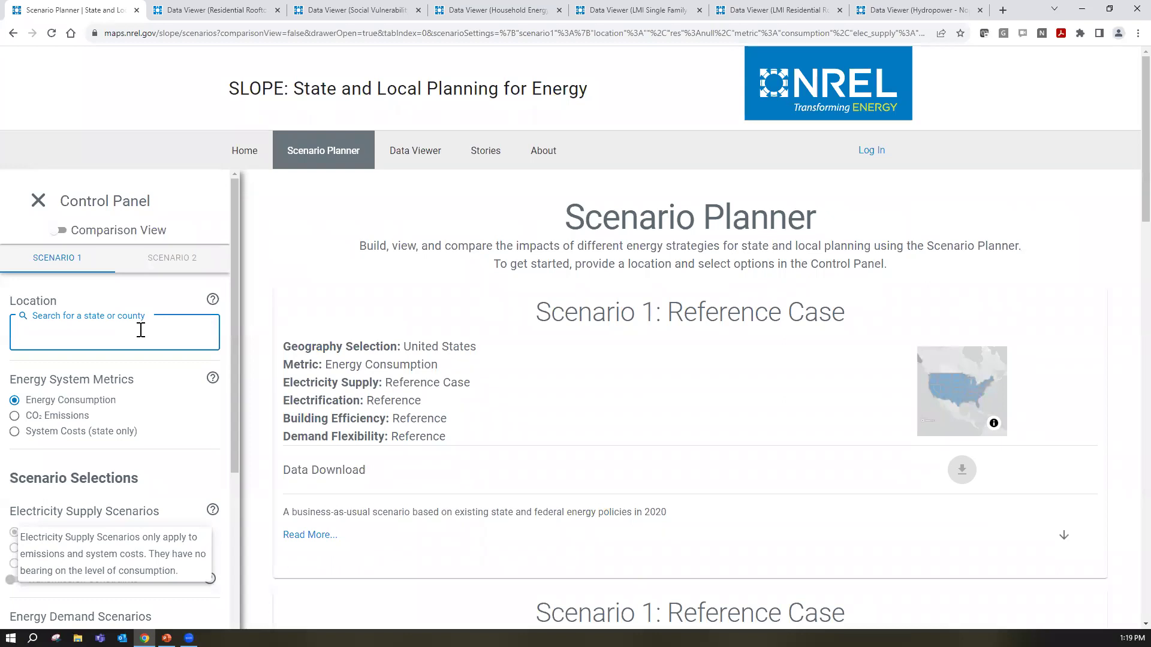
text(Hanco)
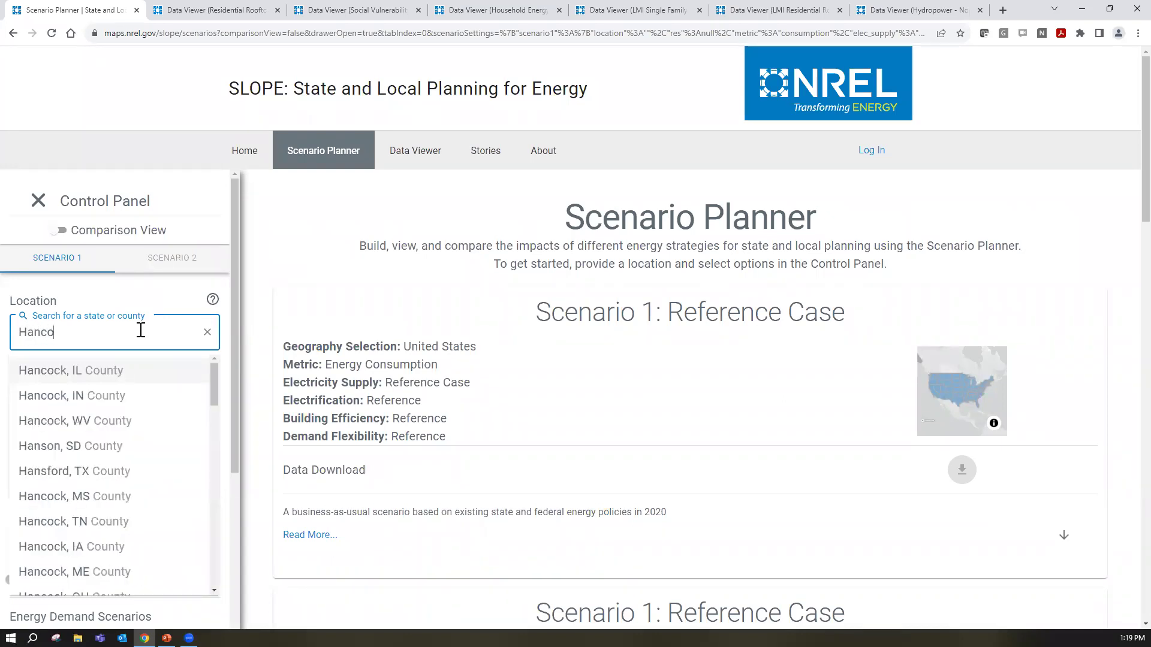
text(ck, m)
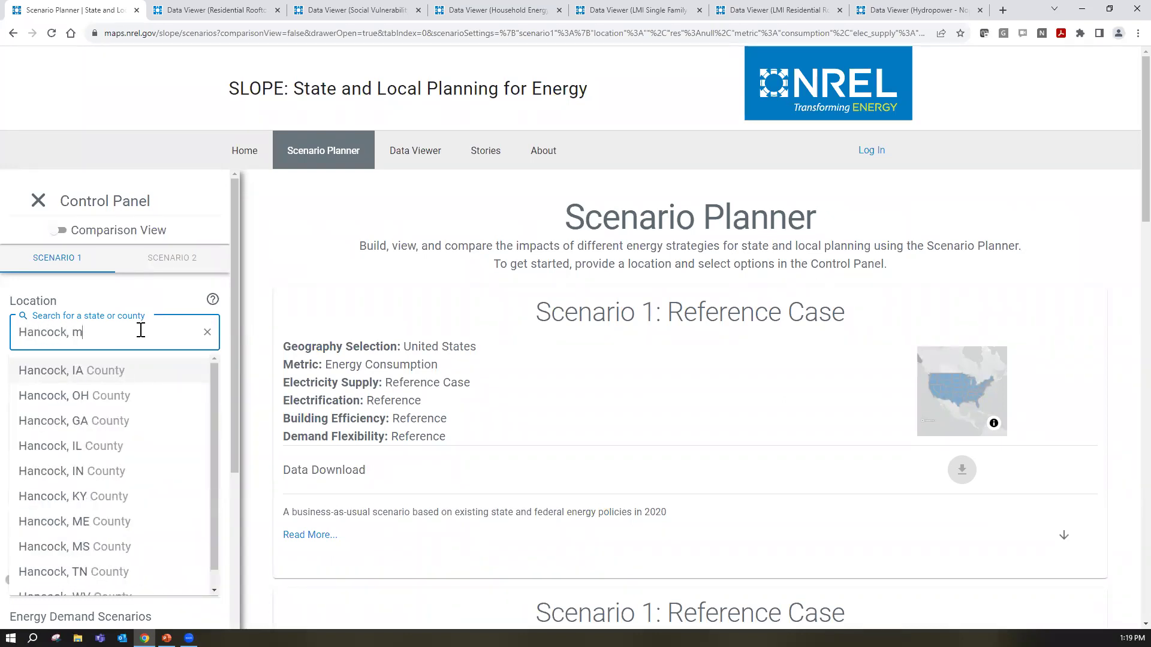
text(e)
key(BackSpace)
key(BackSpace)
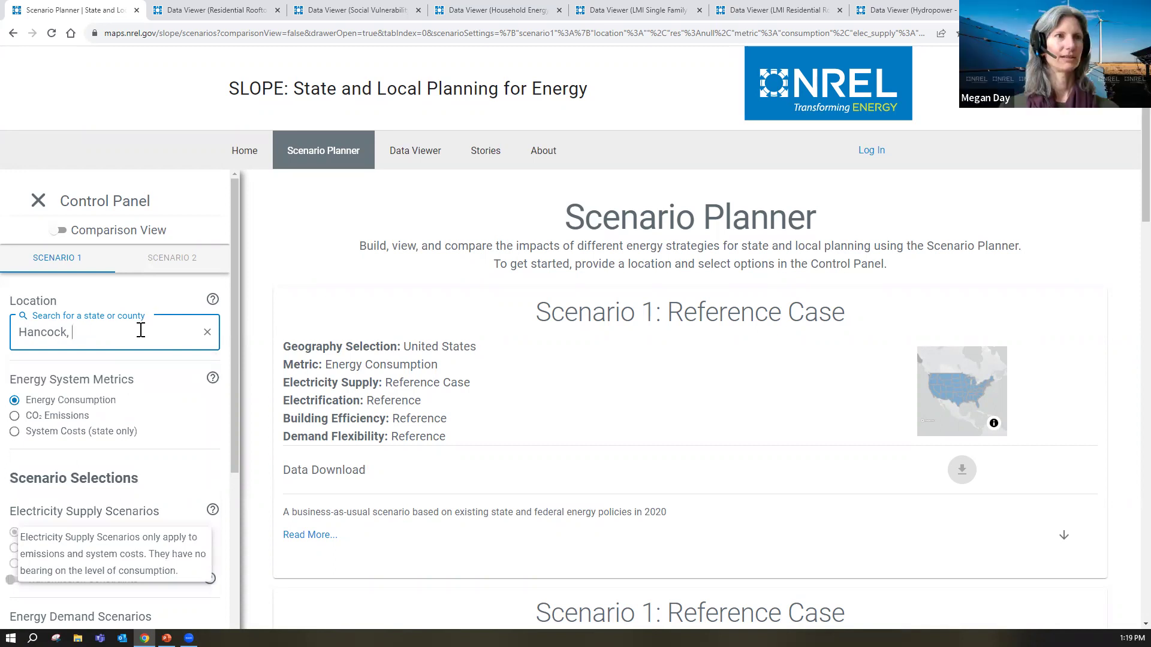
key(BackSpace)
key(BackSpace)
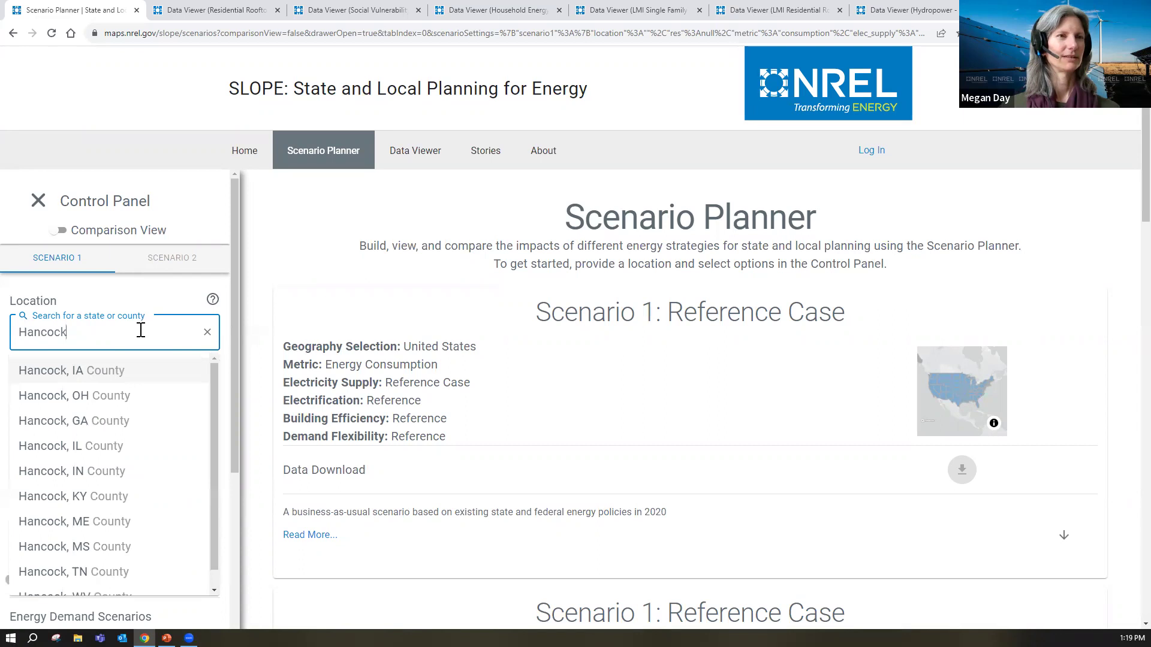
click(91, 521)
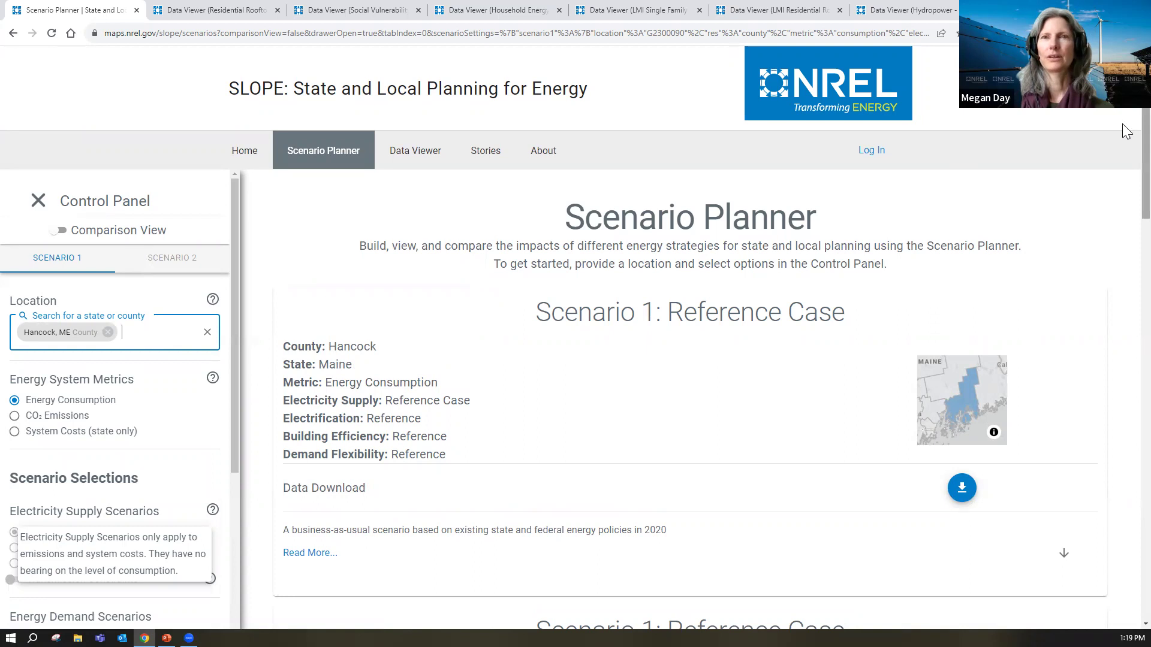
Step: Examine the Hancock energy consumption chart, highlighting the non-electricity series and reading the sector breakdown by year
scroll(1123, 159, down, 5)
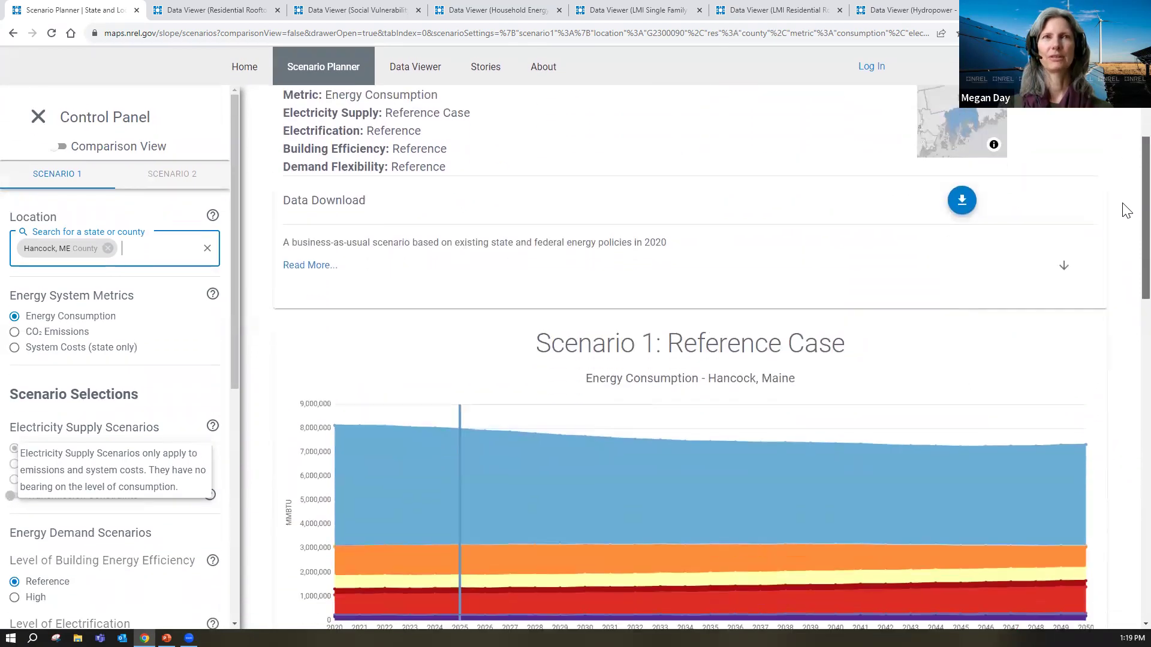
scroll(1126, 210, down, 4)
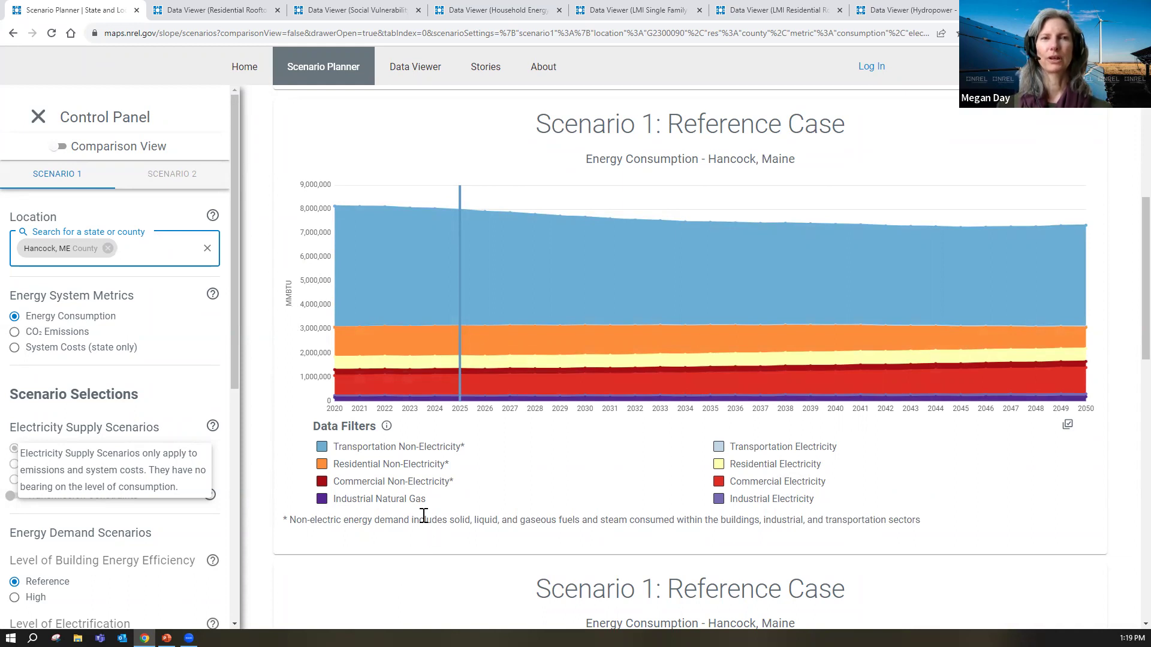
click(429, 469)
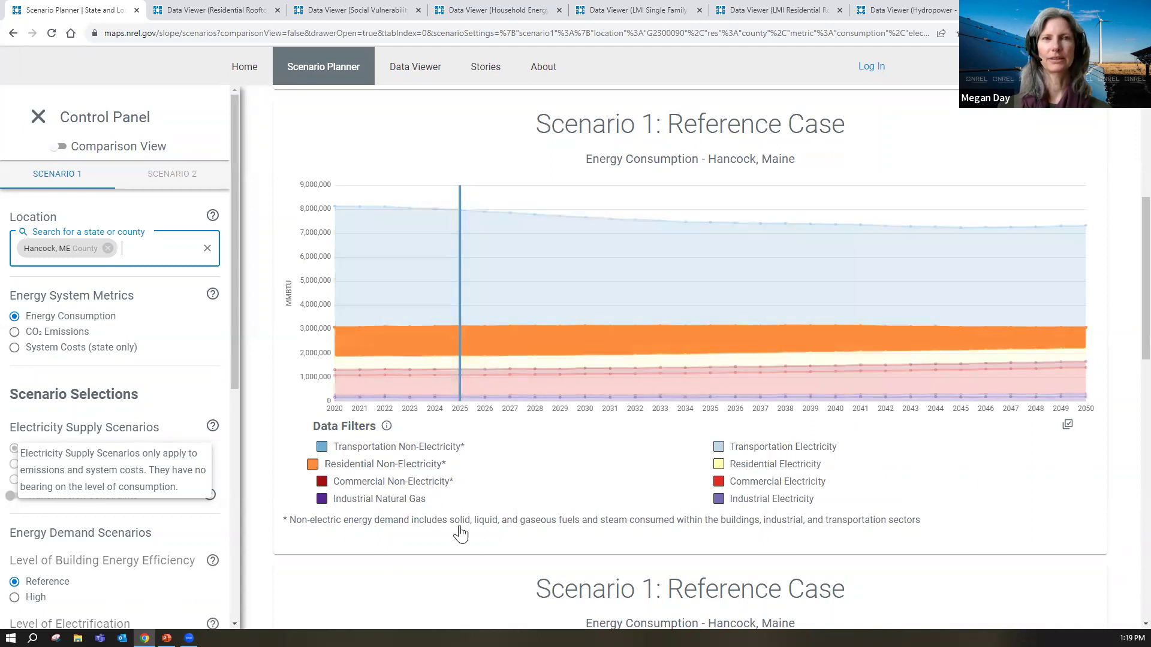
mouse_move(775, 250)
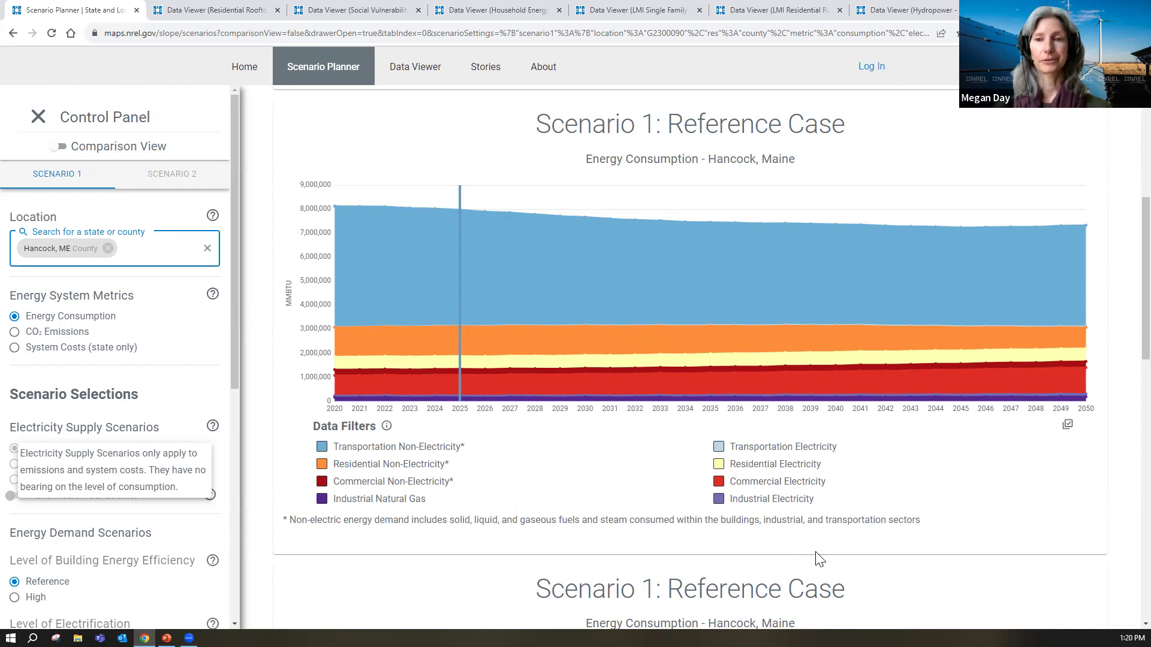
mouse_move(763, 295)
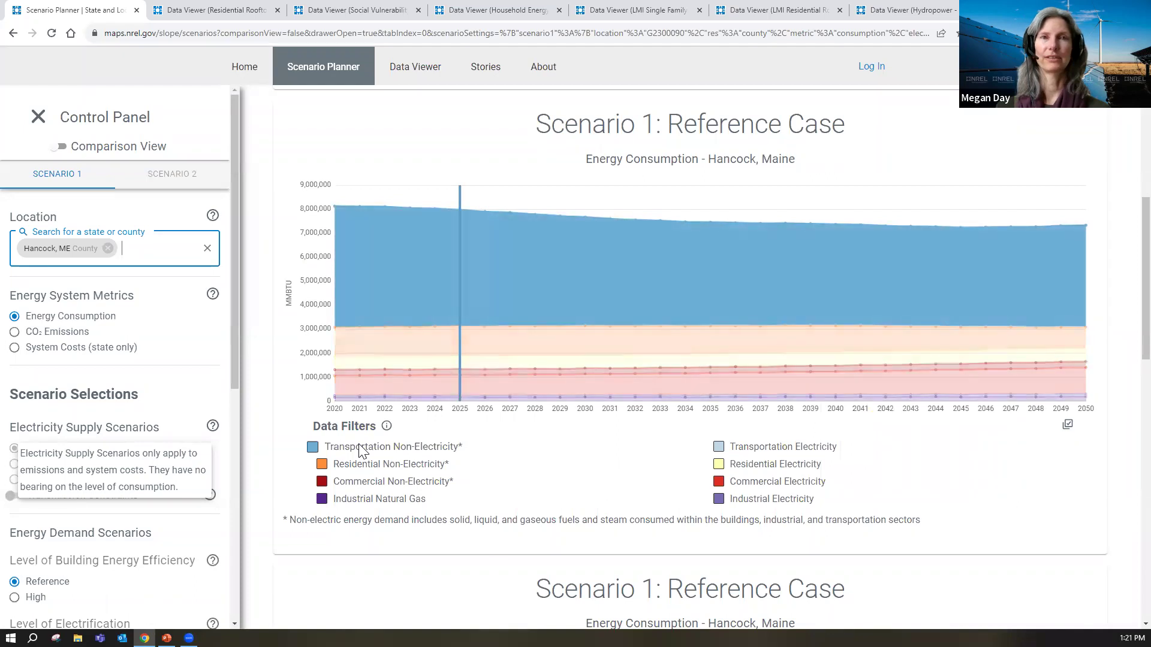
mouse_move(410, 265)
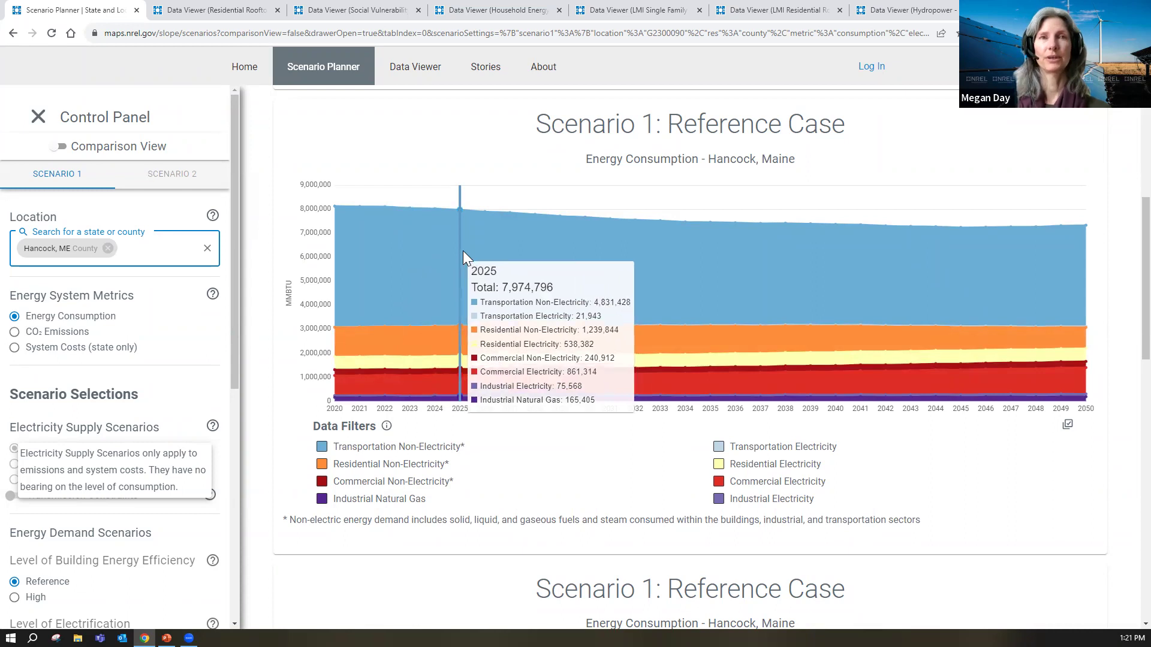
Step: Select the year 2036 on the energy consumption chart and review its sector details table and planning metrics
click(425, 213)
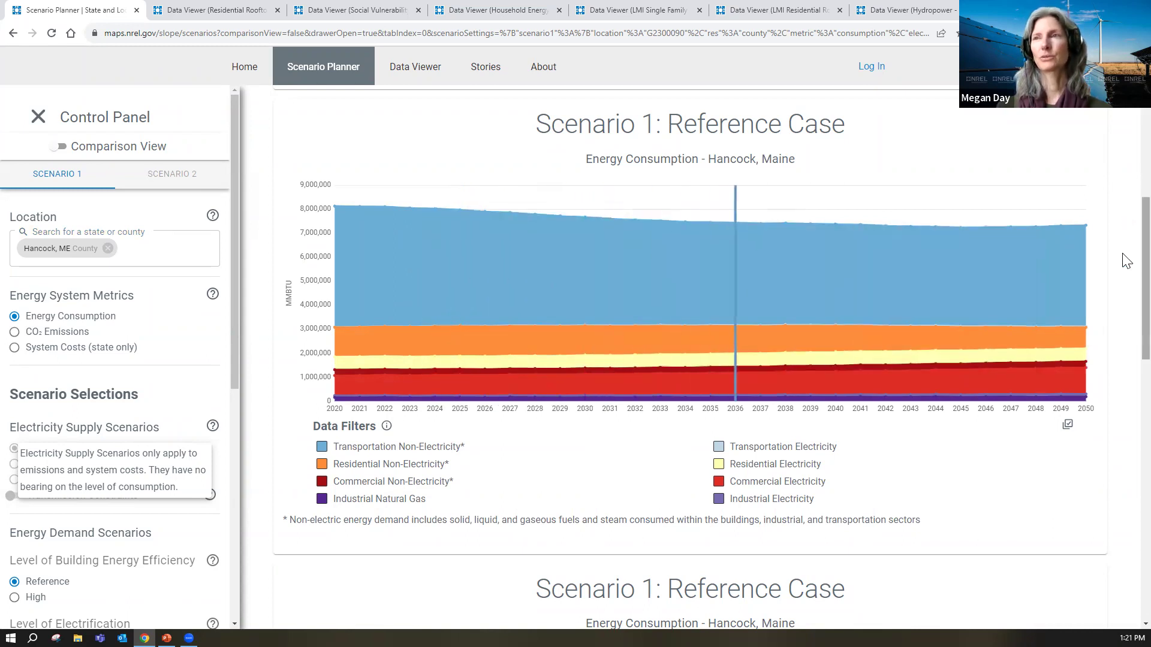
scroll(1126, 267, down, 1)
scroll(1125, 315, down, 6)
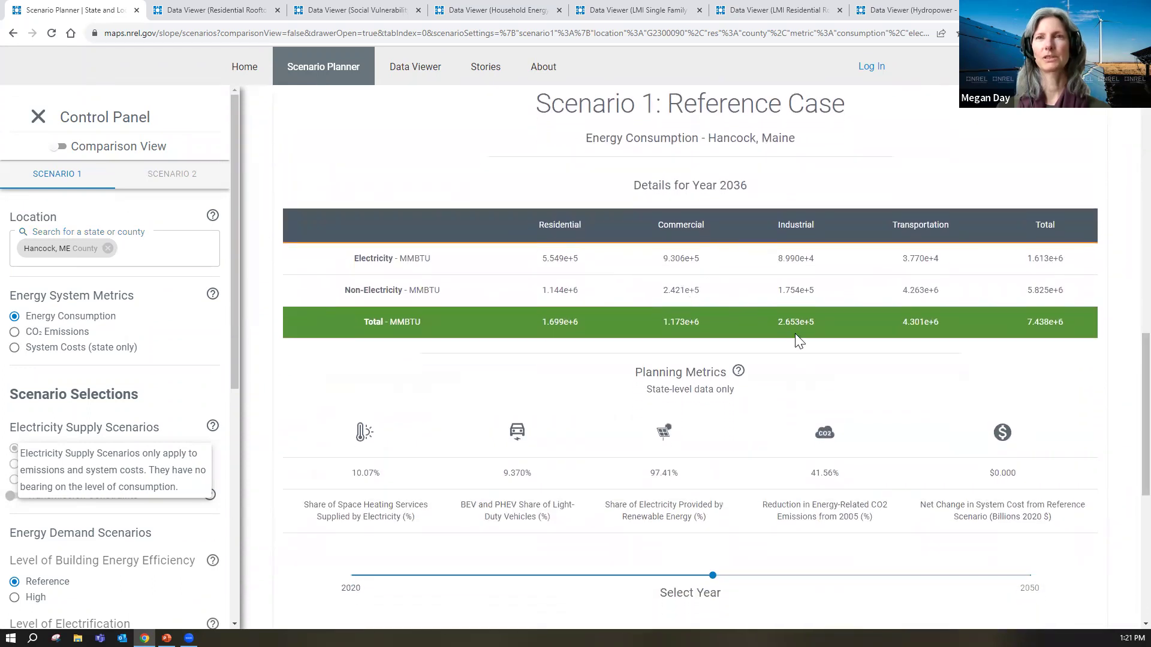
scroll(1124, 419, down, 3)
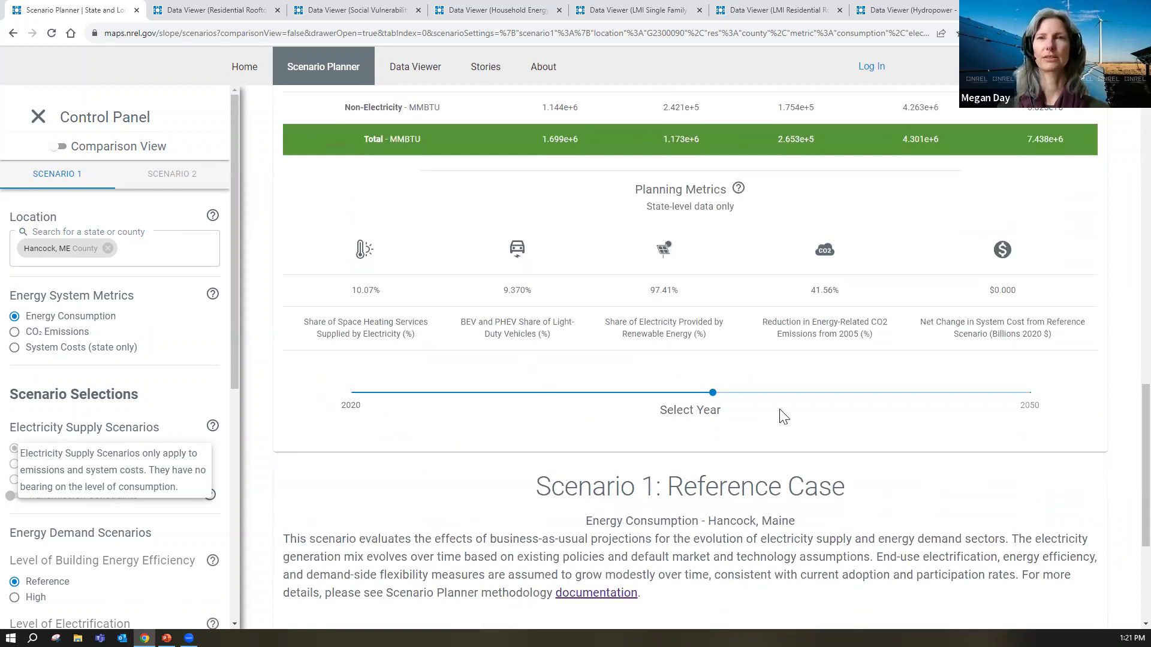
mouse_move(713, 401)
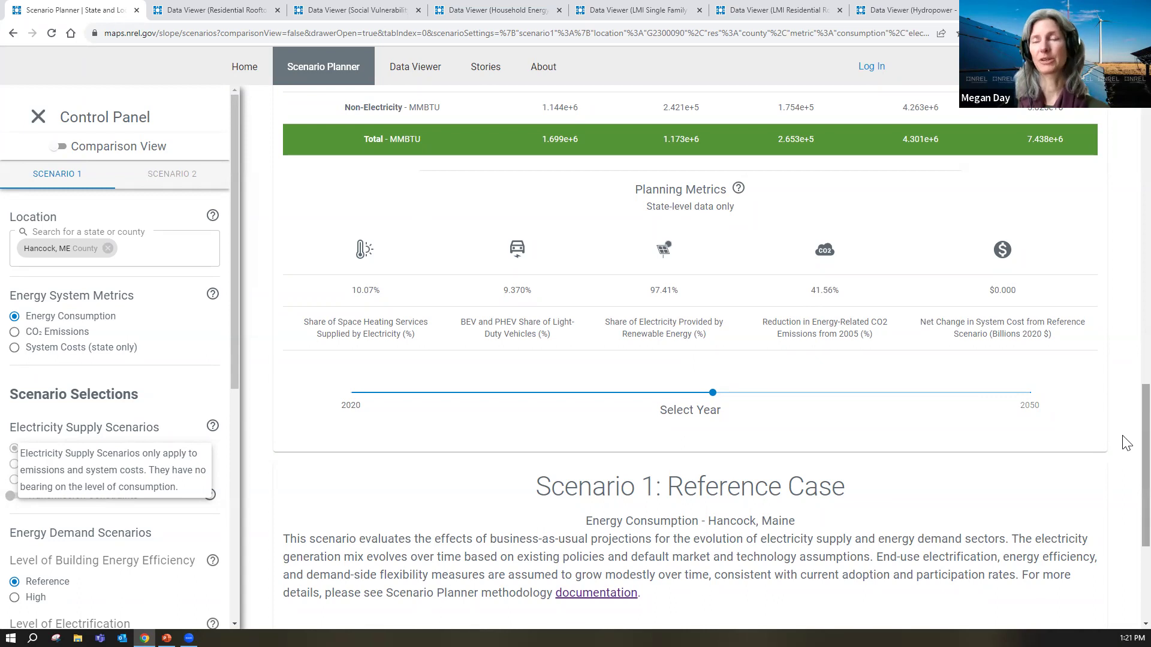
Step: Turn on Comparison View with Scenario 2 showing CO₂ Emissions, and collapse the control panel to view both charts side by side
scroll(1126, 423, up, 2)
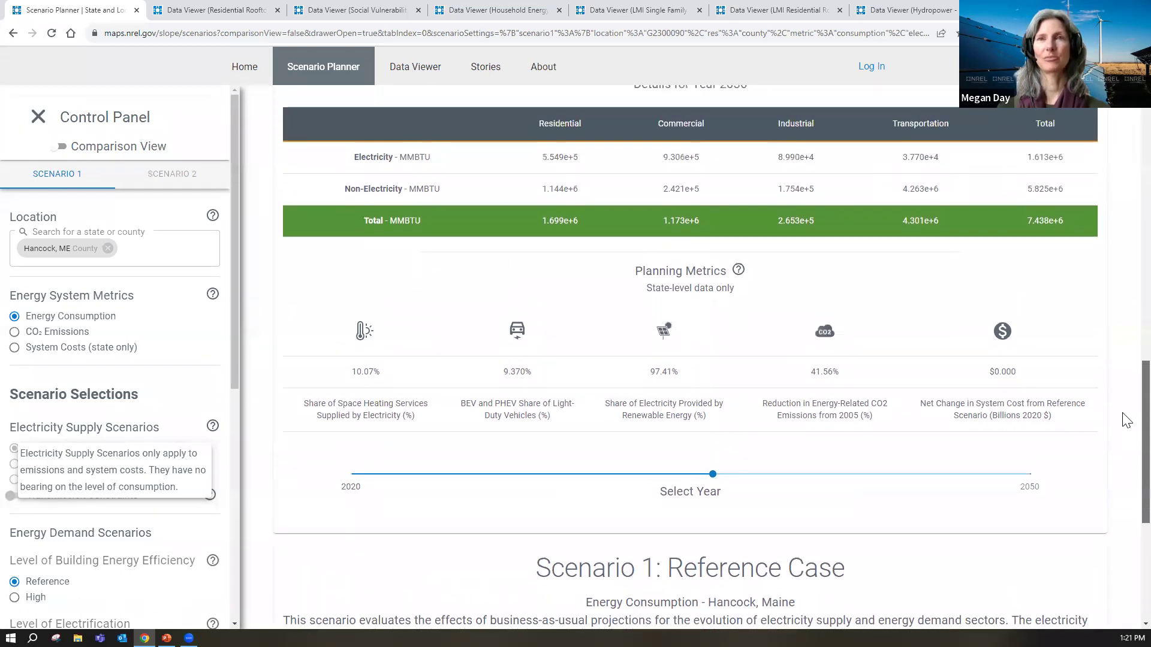
scroll(1126, 419, up, 1)
scroll(1127, 414, up, 3)
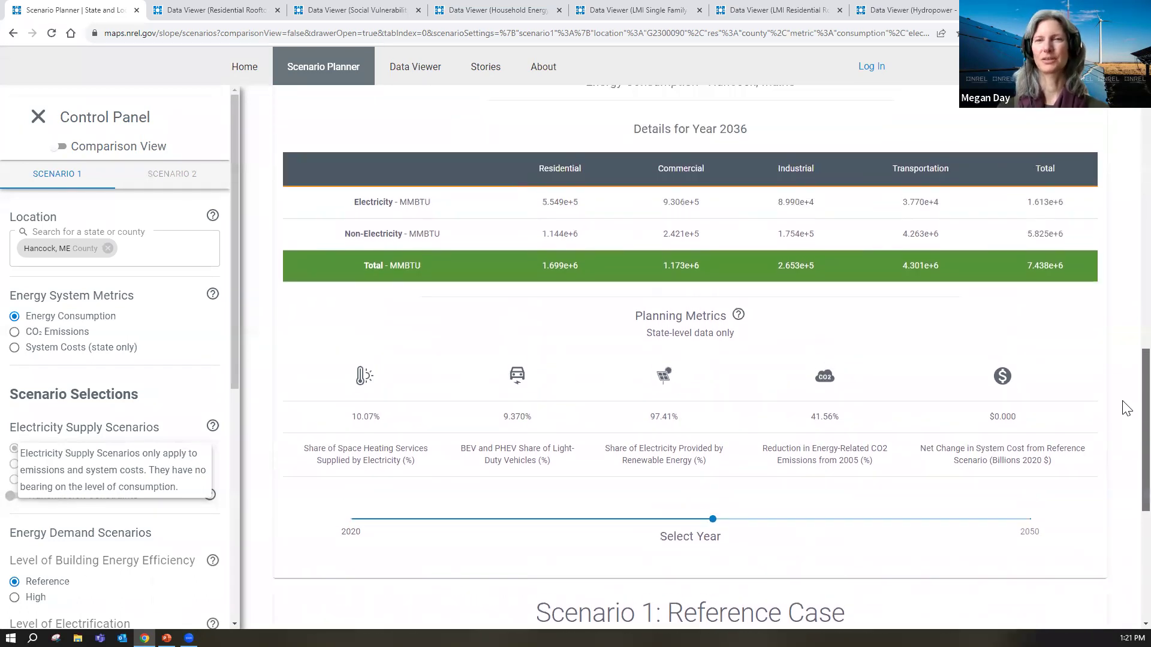
scroll(1126, 346, up, 6)
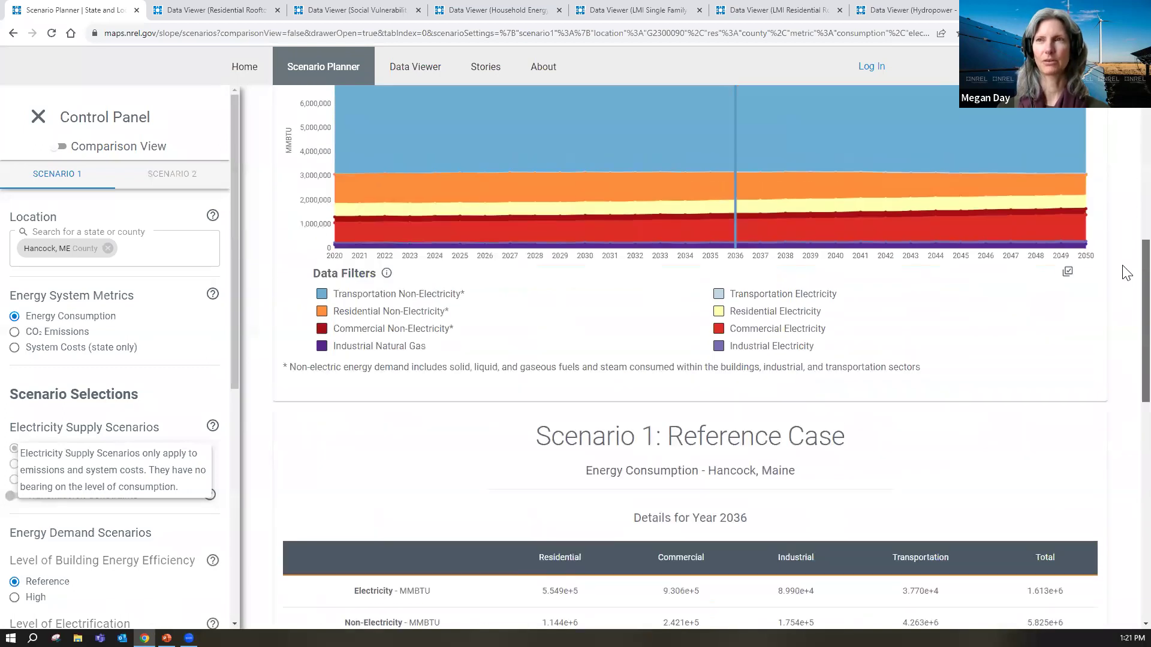
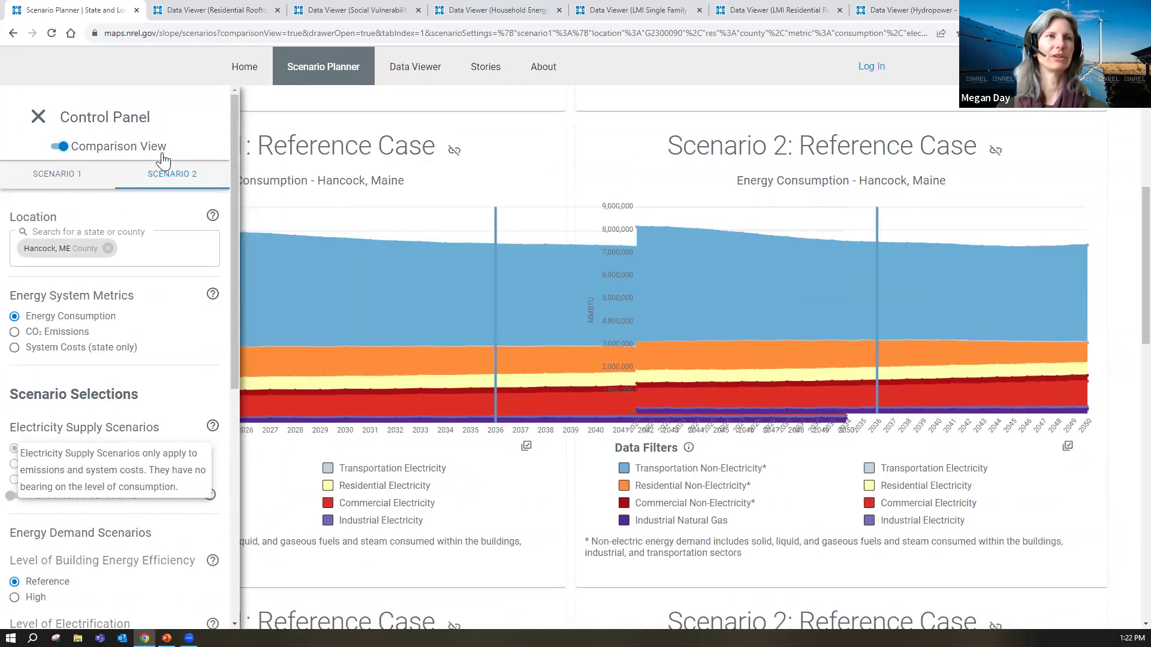
click(15, 333)
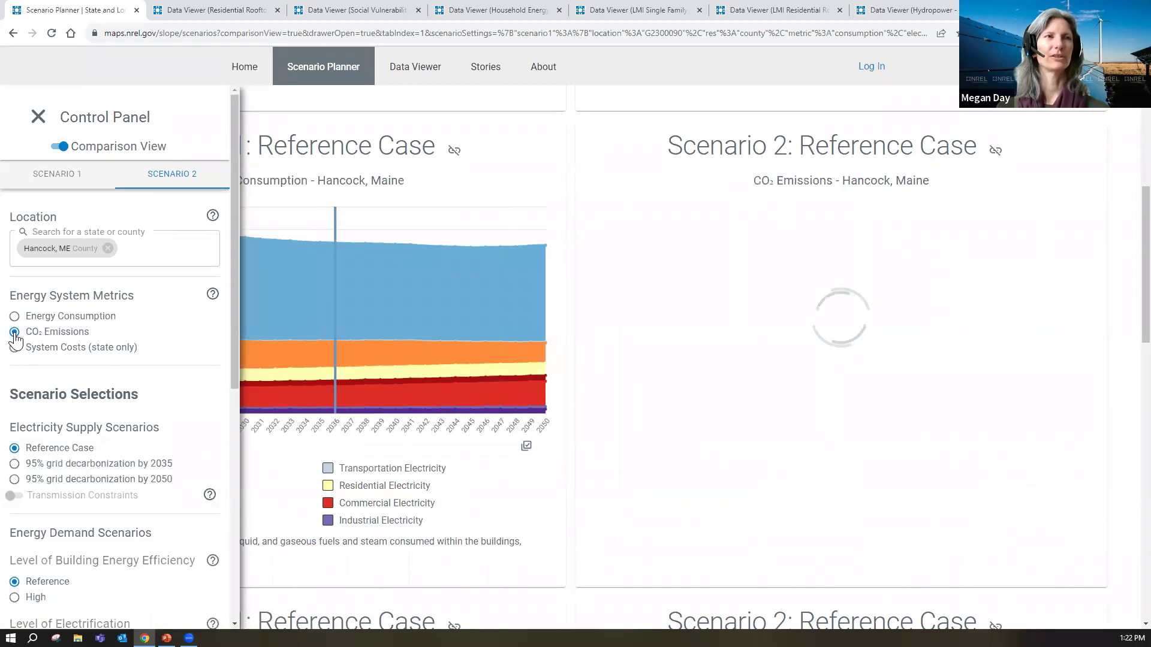
click(38, 116)
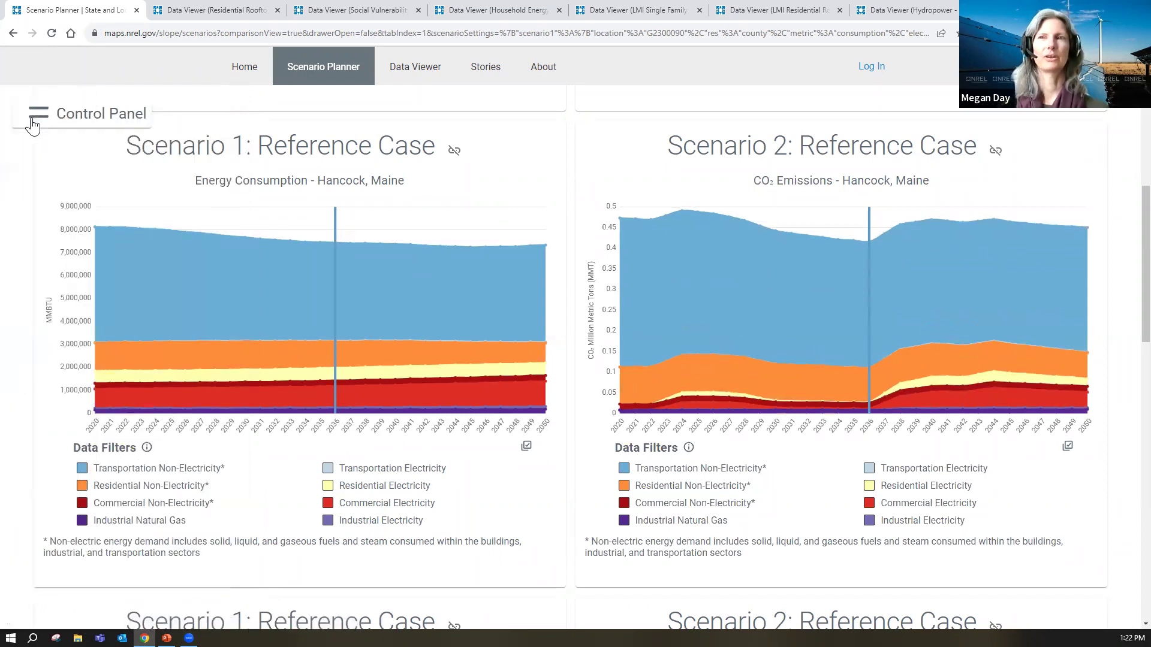
mouse_move(132, 257)
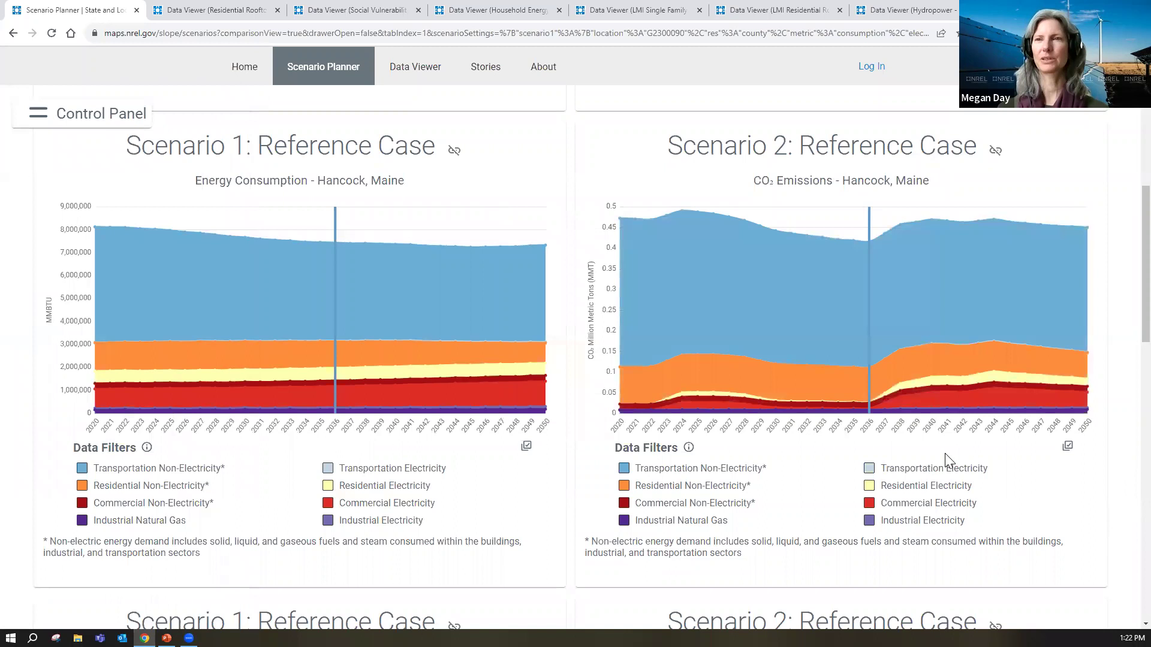
mouse_move(916, 400)
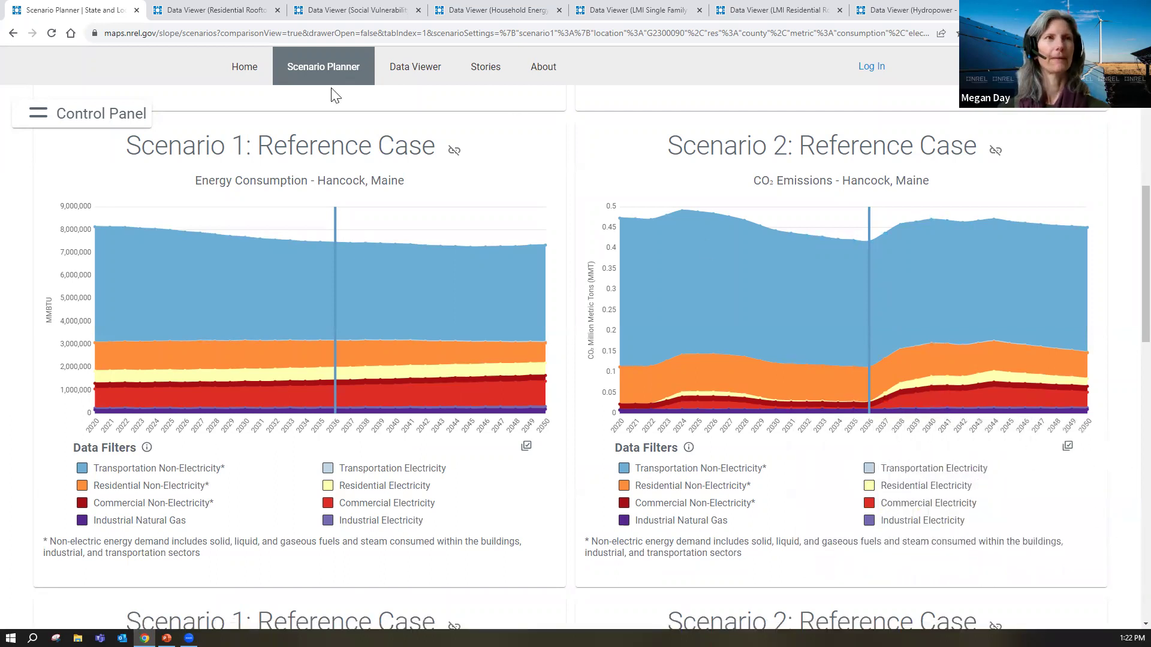
Step: Set Scenario 2's level of electrification to High in the energy demand scenarios
click(38, 114)
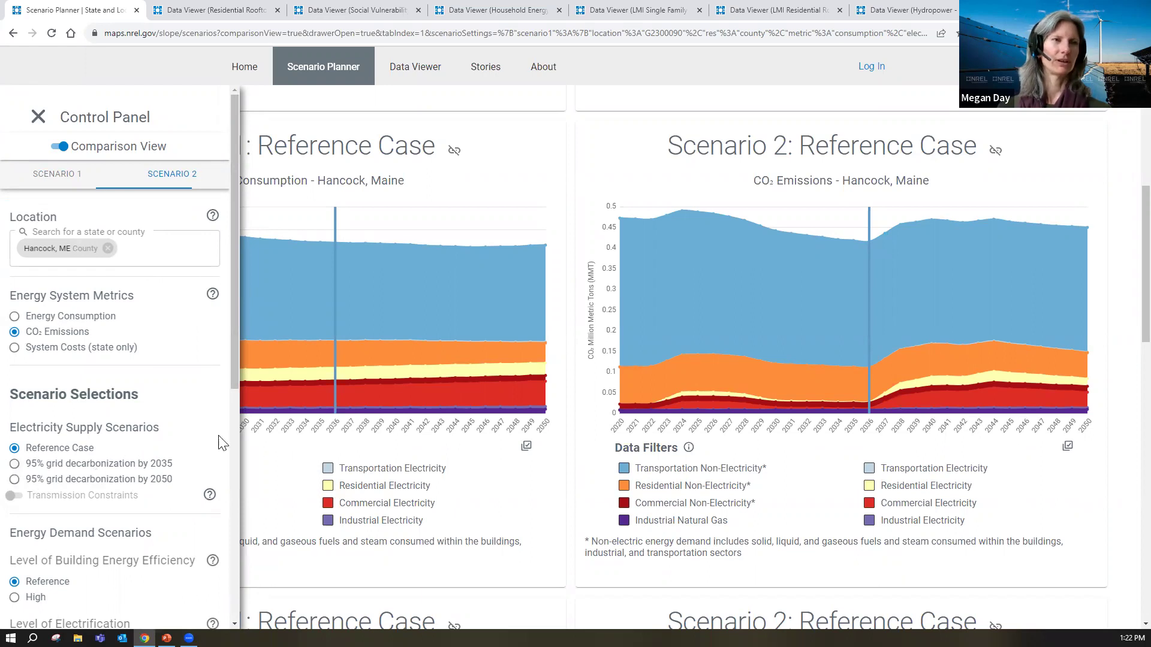
drag(234, 367, 232, 493)
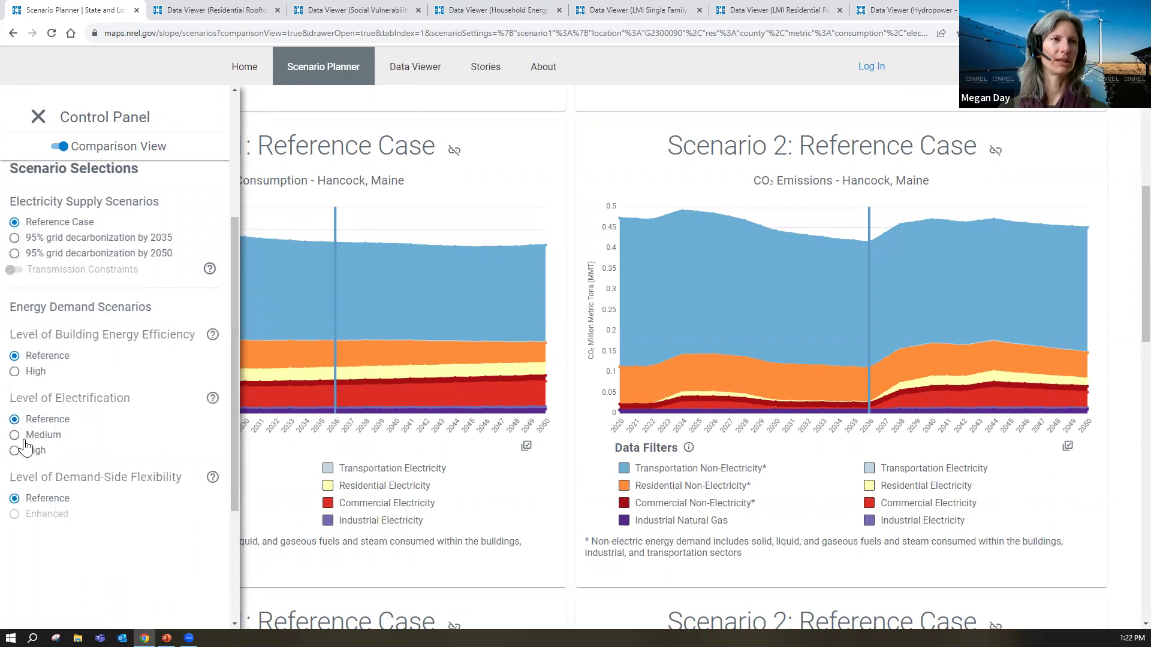
click(13, 455)
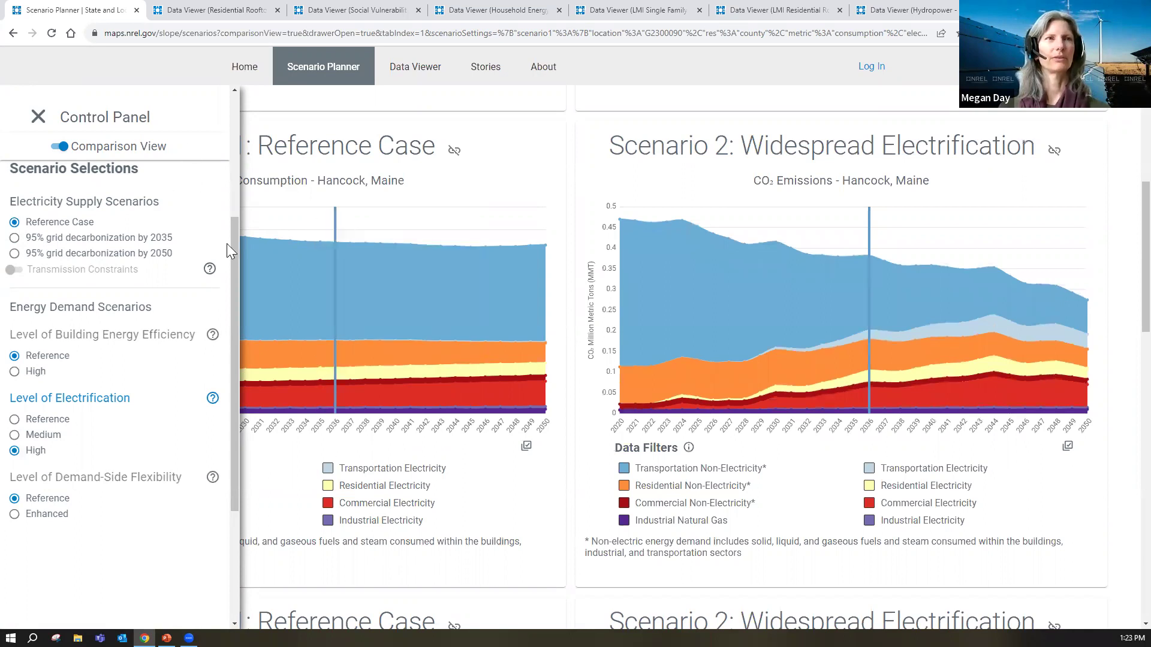
Step: Switch Scenario 1's metric to CO₂ Emissions and compare its chart with Scenario 2 with the control panel collapsed
drag(236, 241, 246, 102)
click(64, 176)
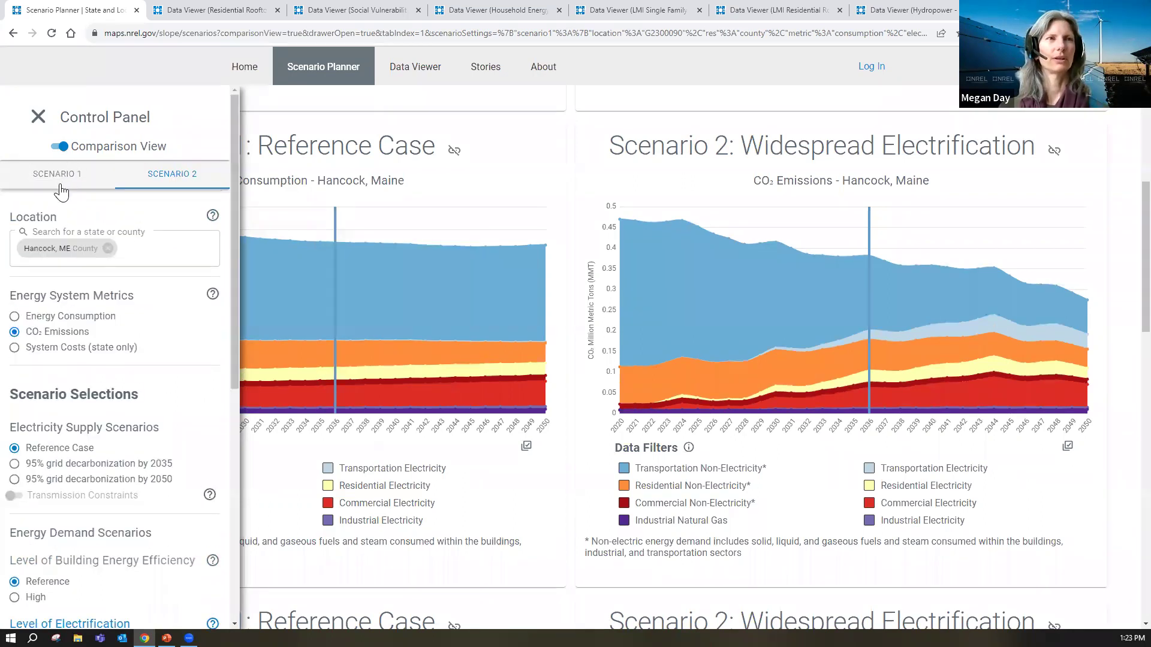
click(15, 333)
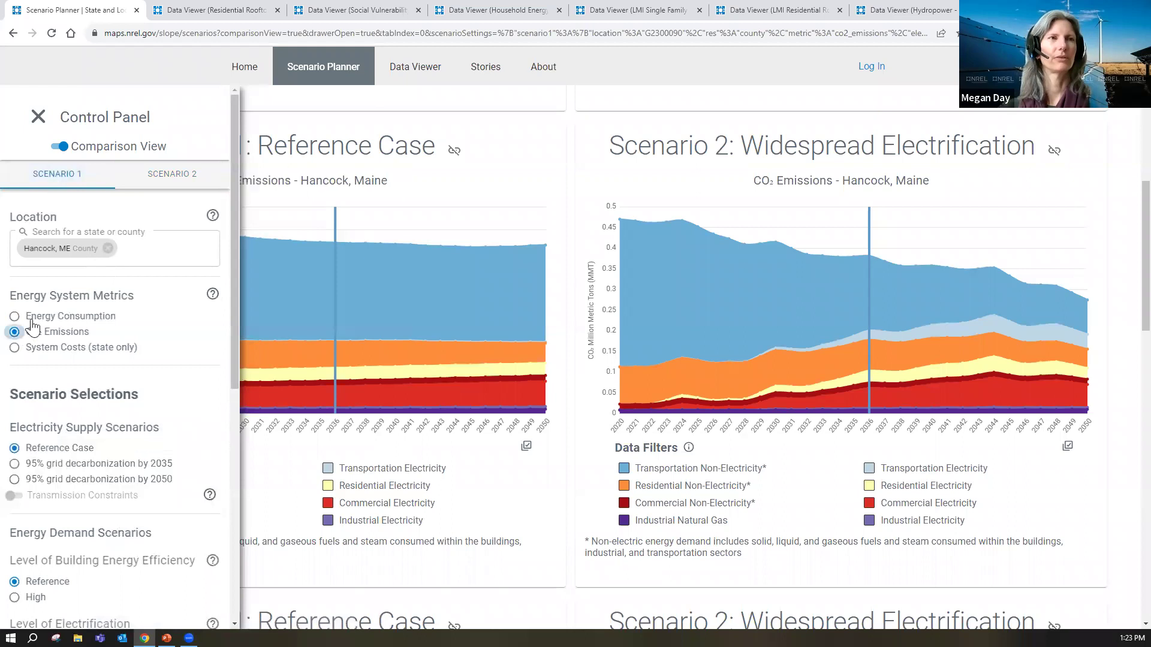
click(38, 117)
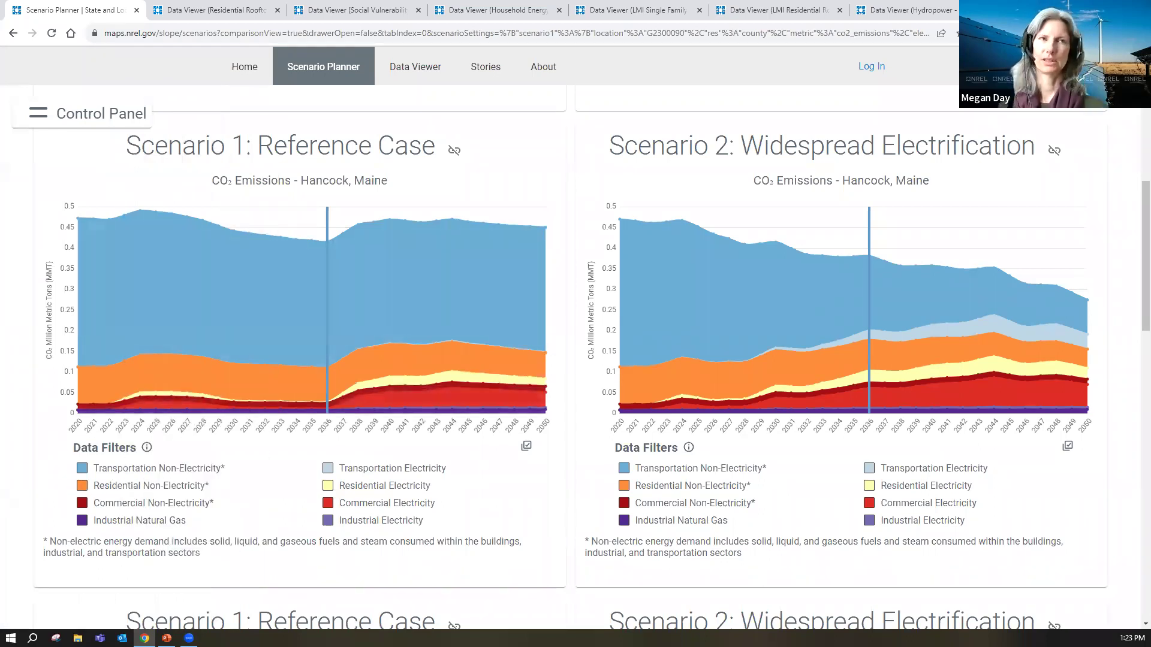
mouse_move(370, 302)
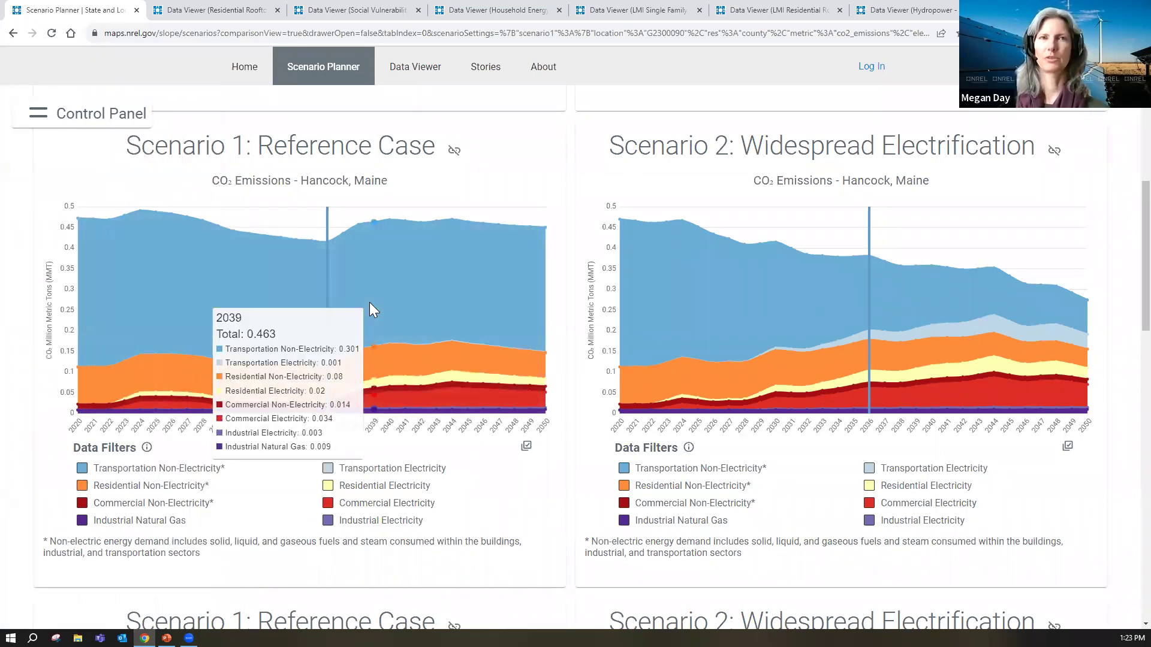
mouse_move(676, 314)
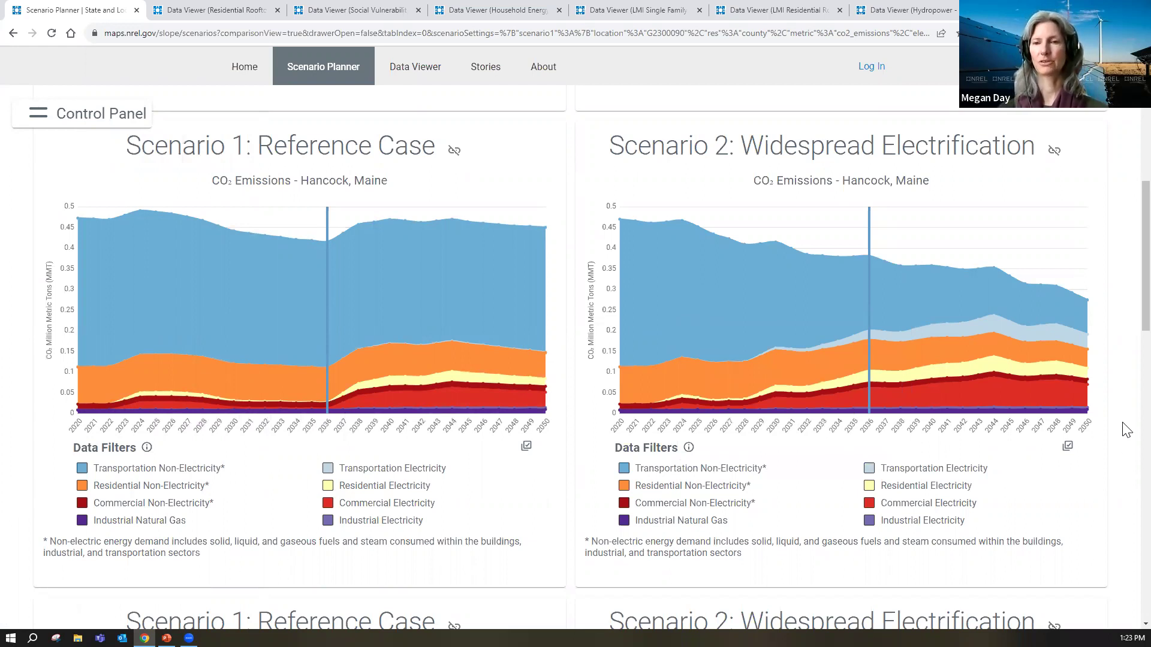
mouse_move(657, 292)
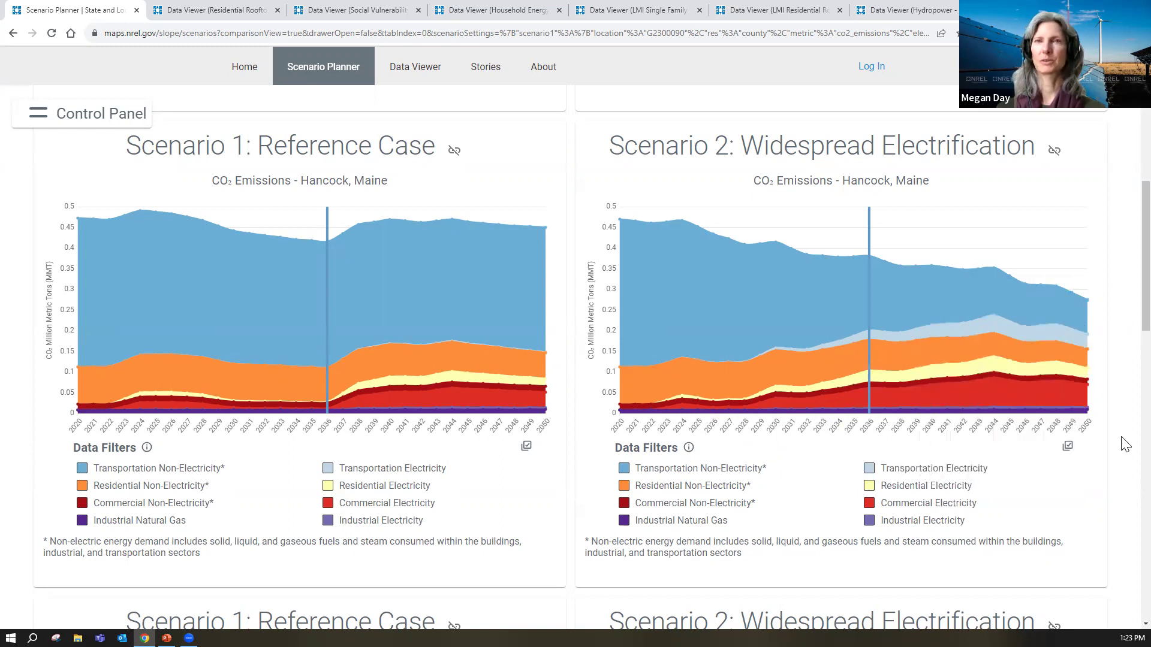
Step: Set Scenario 1's electricity supply to 95% grid decarbonization by 2035 and compare both CO₂ emissions charts with the control panel collapsed
click(38, 115)
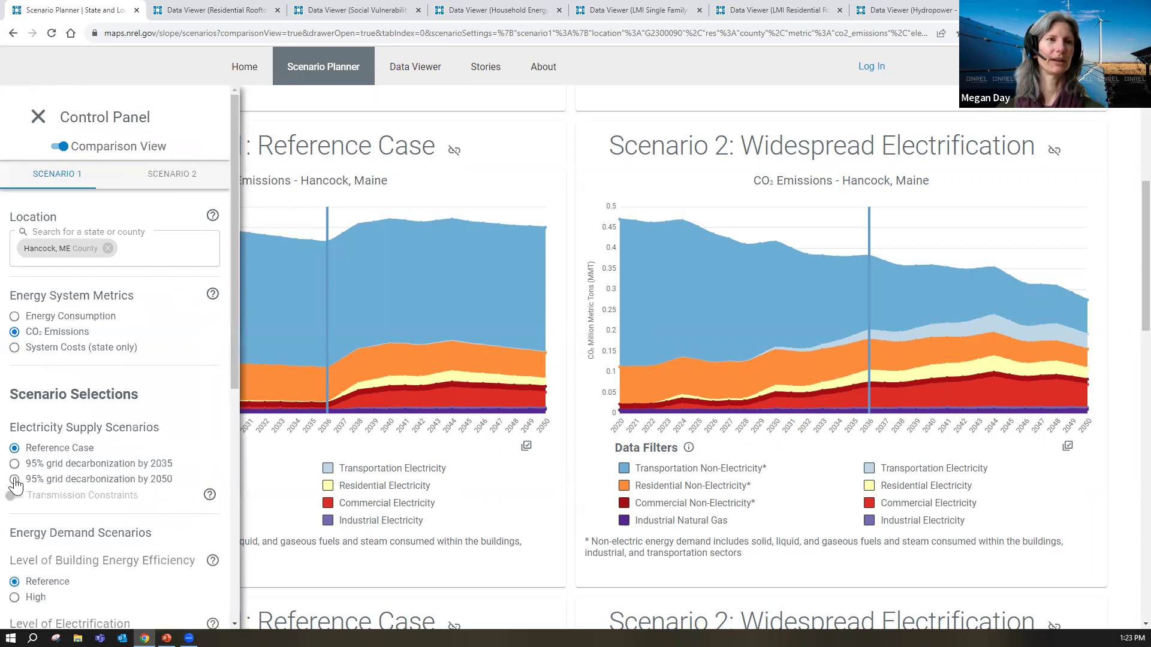
click(14, 464)
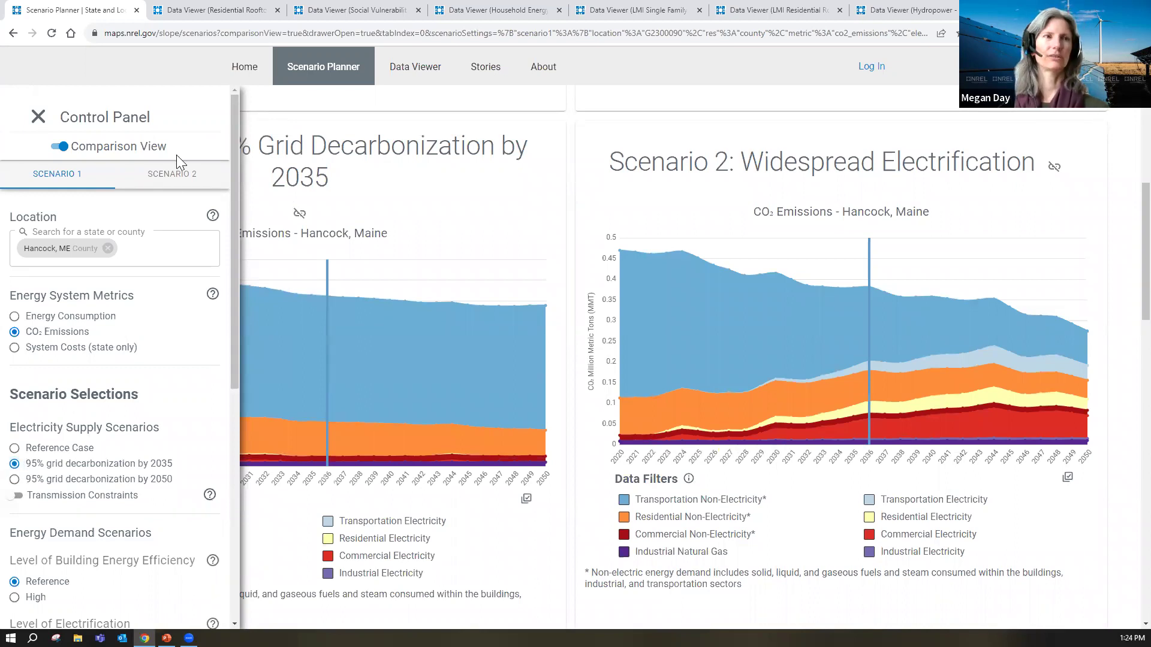
click(38, 117)
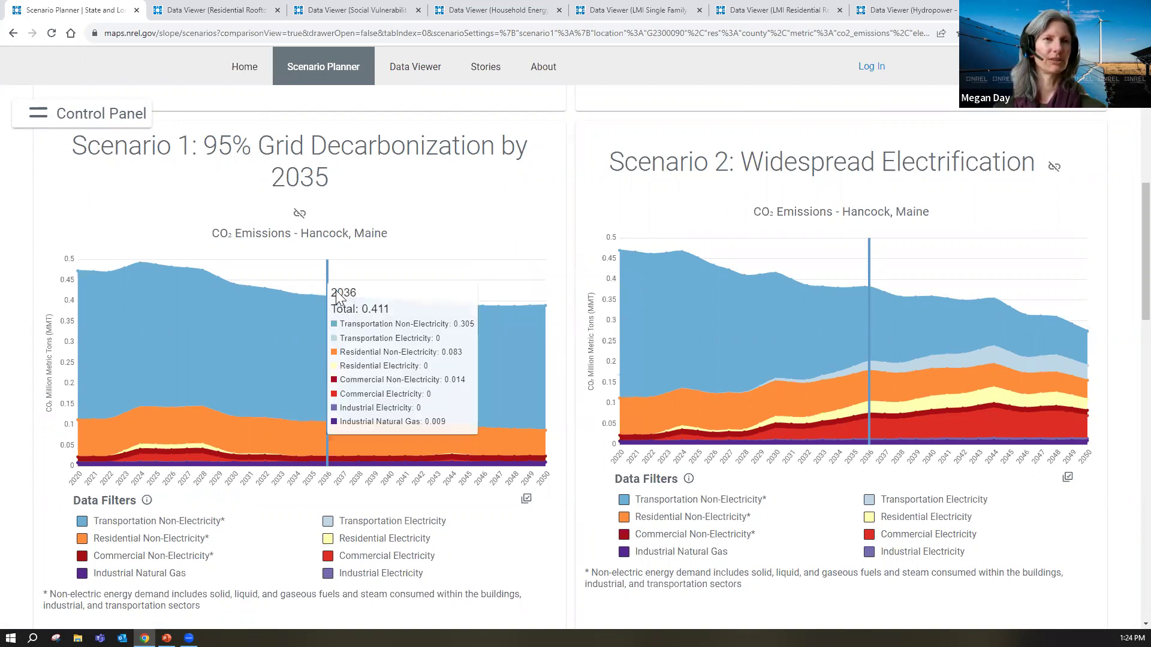
mouse_move(335, 446)
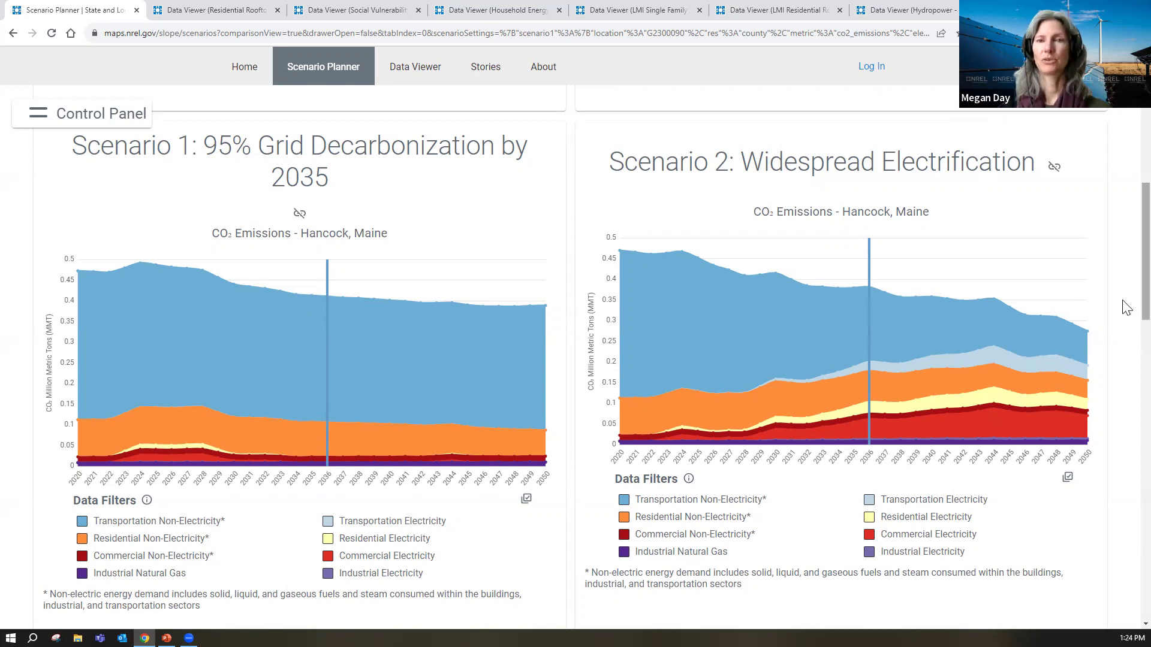
mouse_move(976, 271)
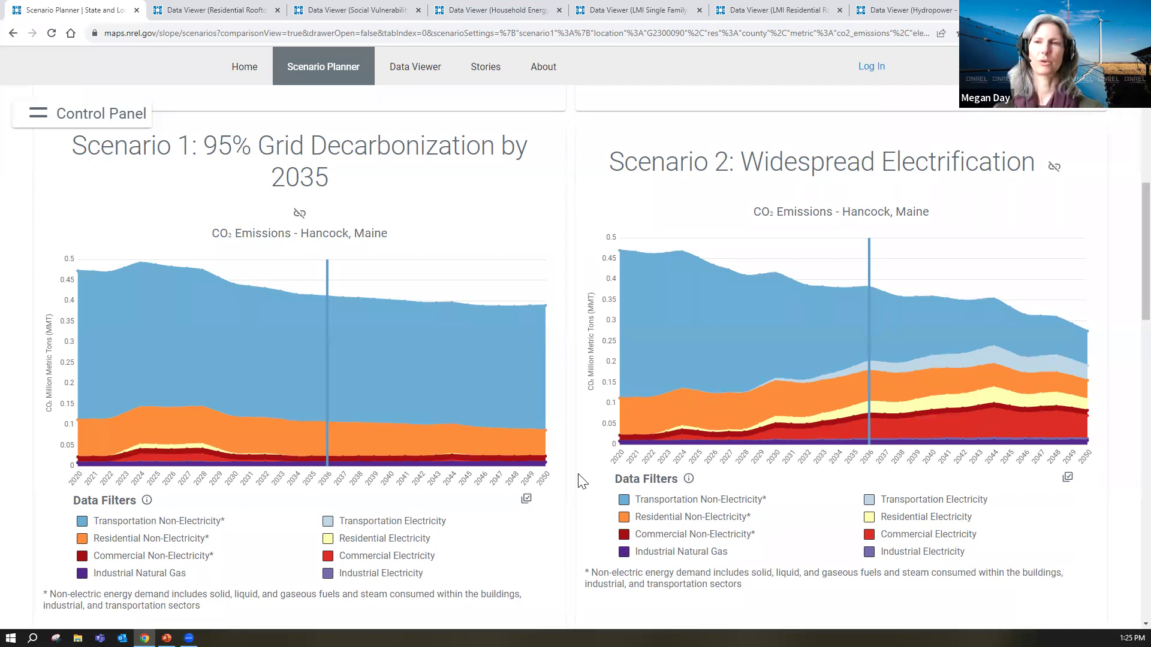
mouse_move(722, 397)
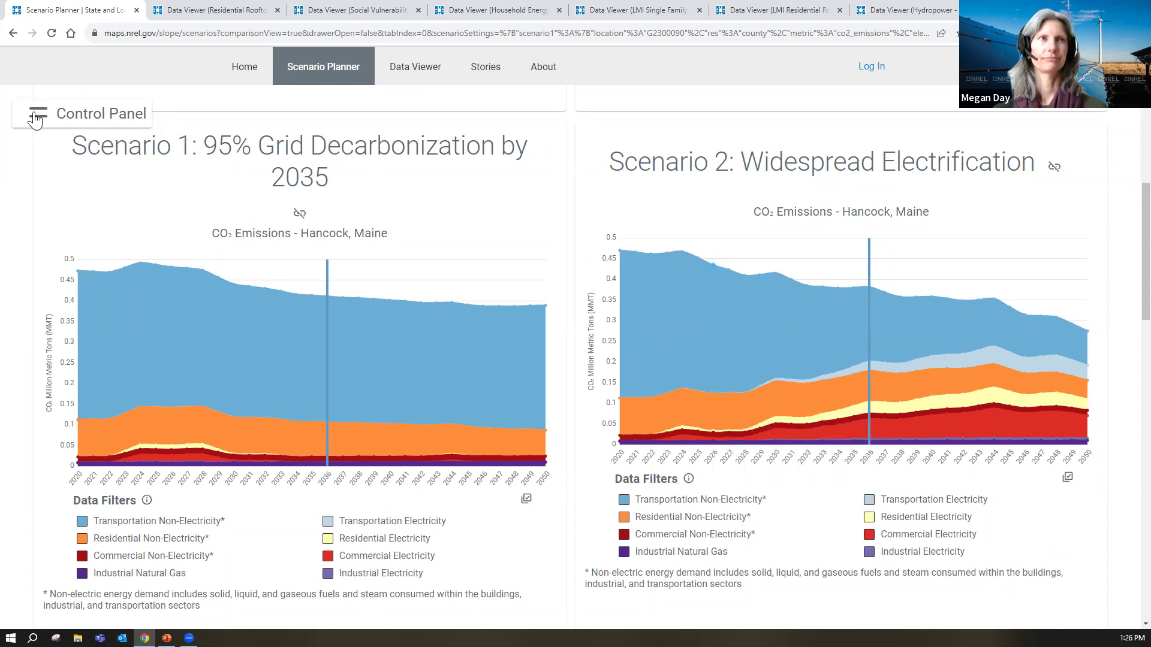
Step: Leave the Scenario Planner for the Data Viewer, closing the duplicate residential rooftop PV page in favour of the open Social Vulnerability Index map
click(418, 77)
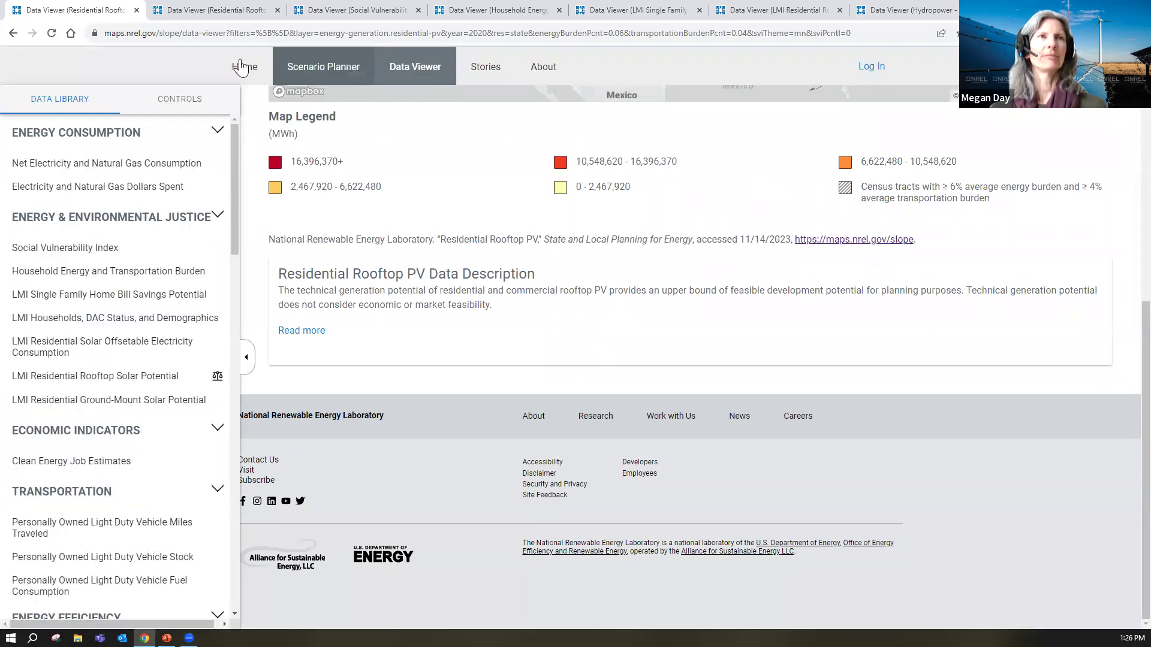
click(136, 11)
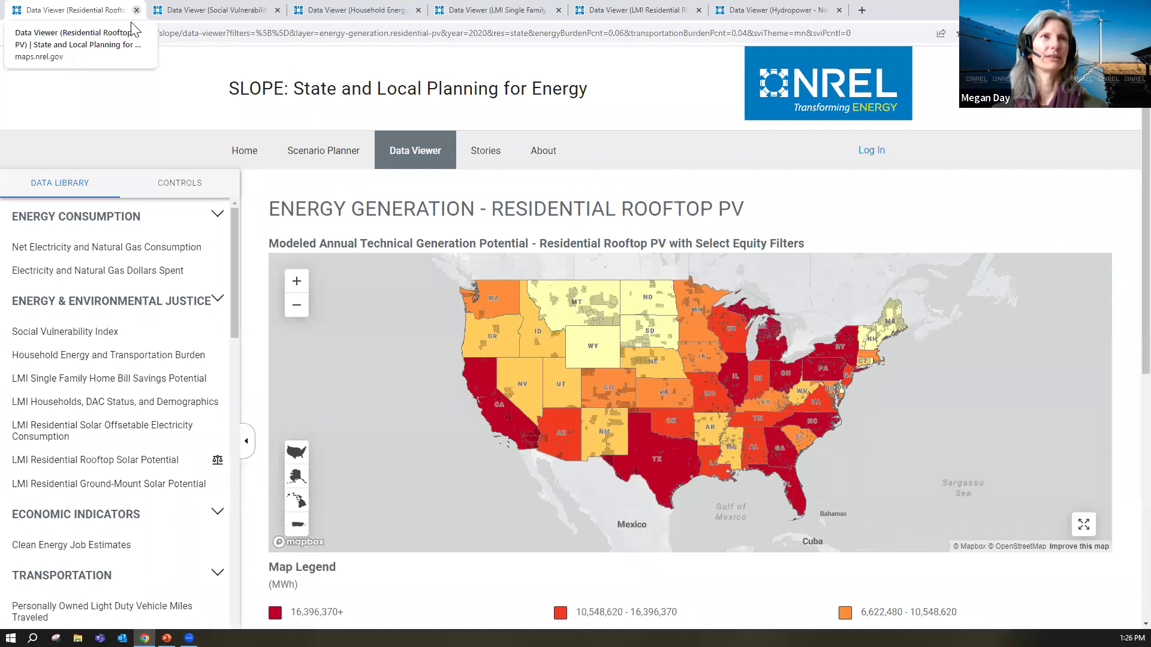
click(244, 16)
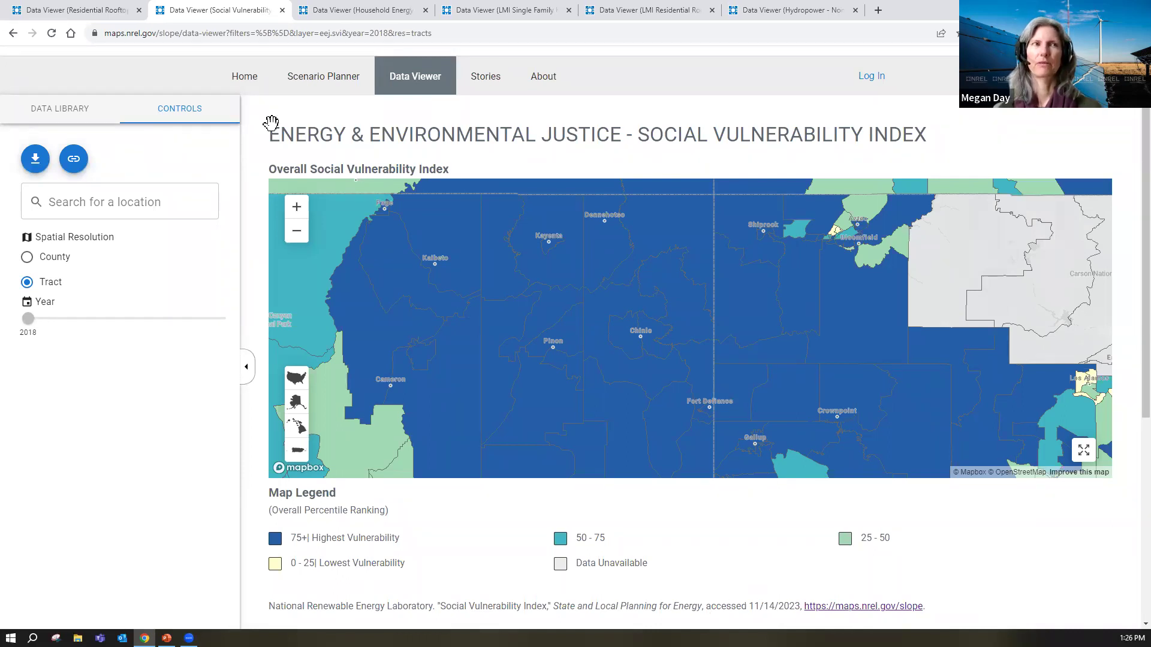
Step: Locate the Social Vulnerability Index under Energy & Environmental Justice in the data library and return to its map controls
click(67, 125)
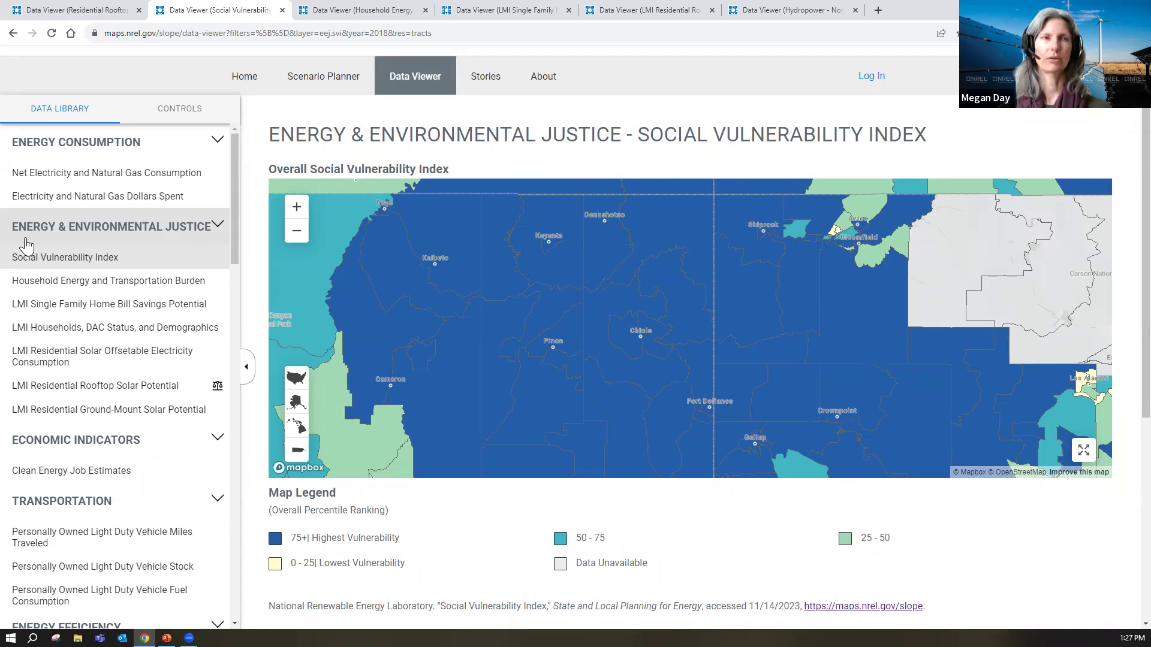
click(47, 265)
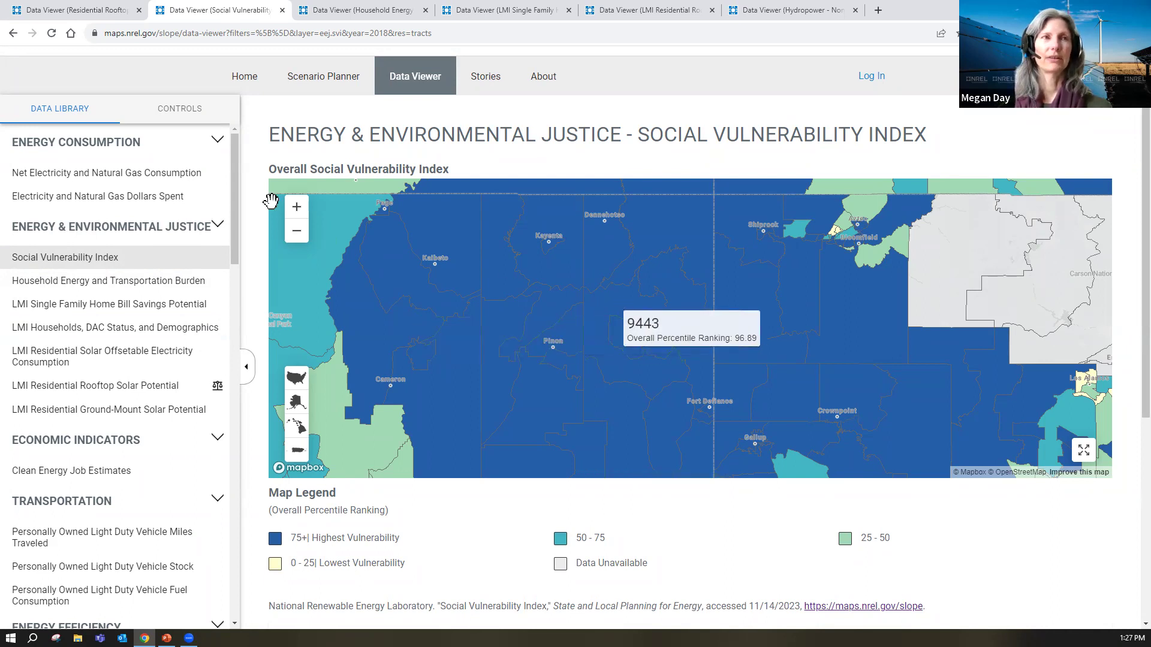
click(173, 116)
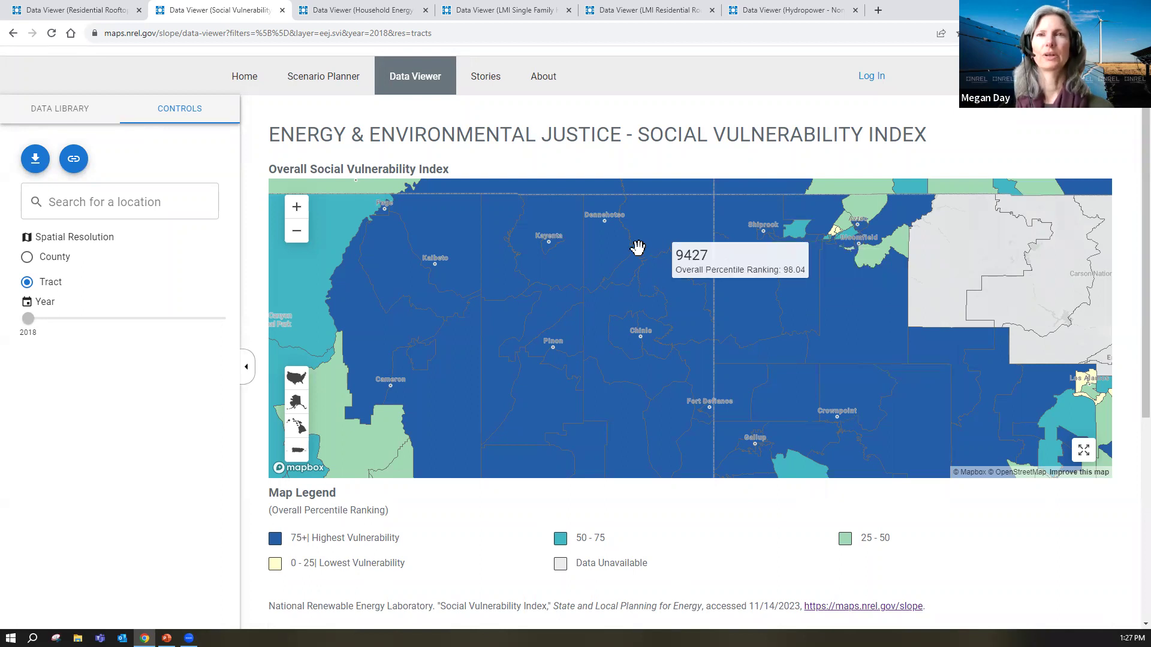
Step: Select Census Tract 9424 in Navajo County, Arizona, and examine its vulnerability rankings and the variables behind each theme
click(537, 221)
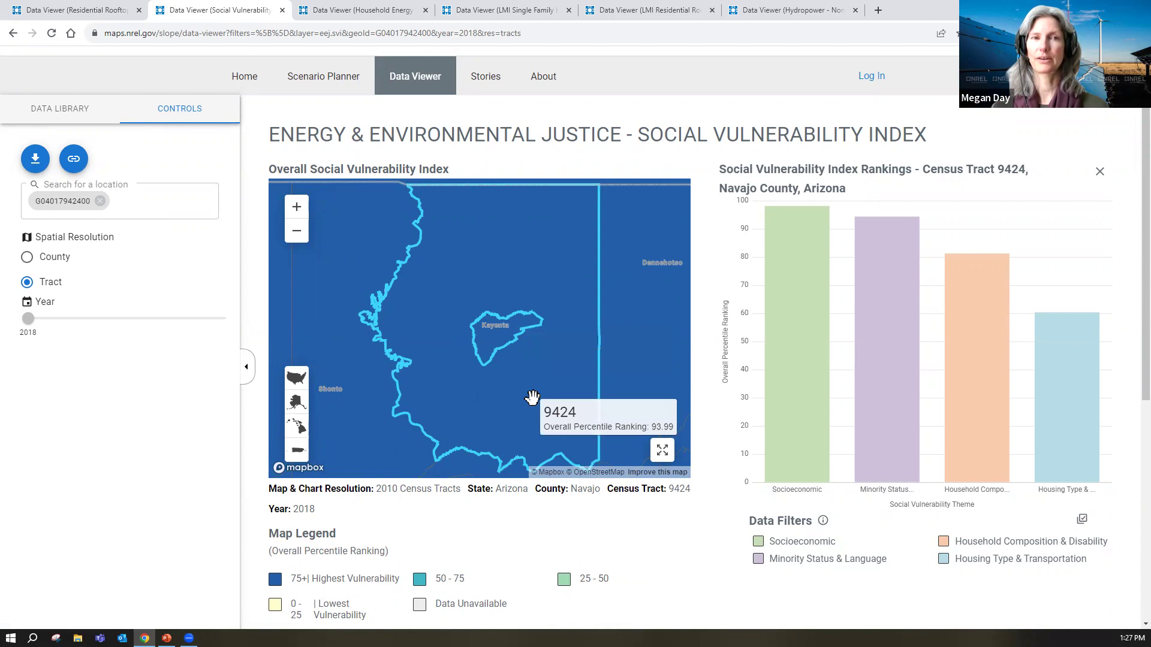
mouse_move(798, 278)
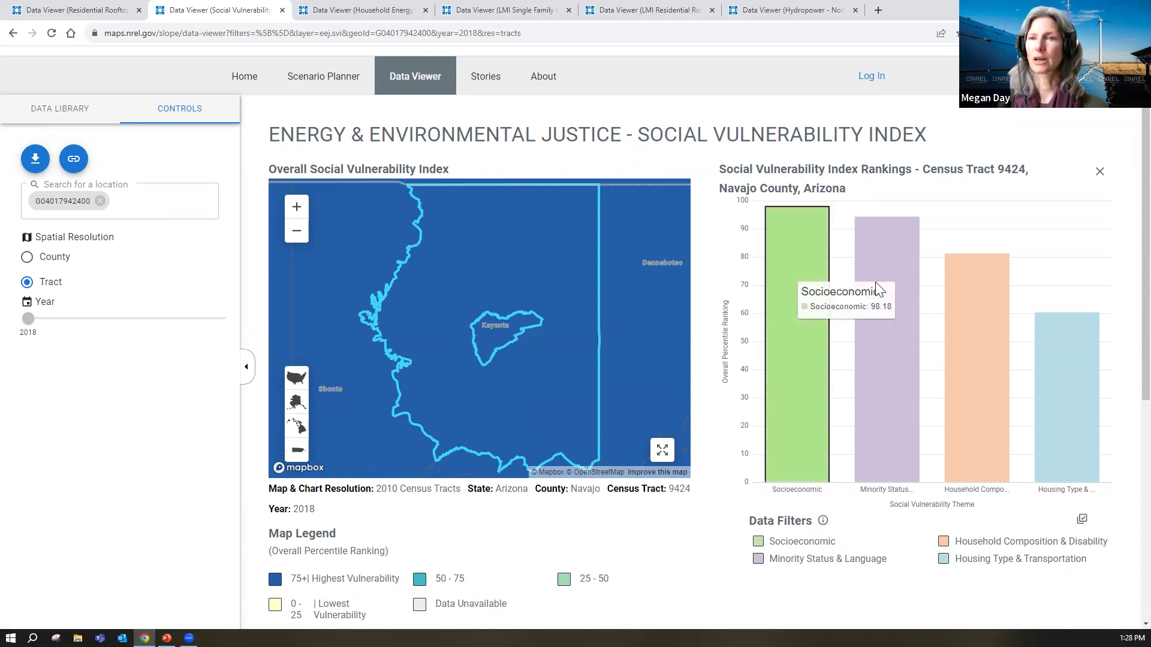
mouse_move(826, 546)
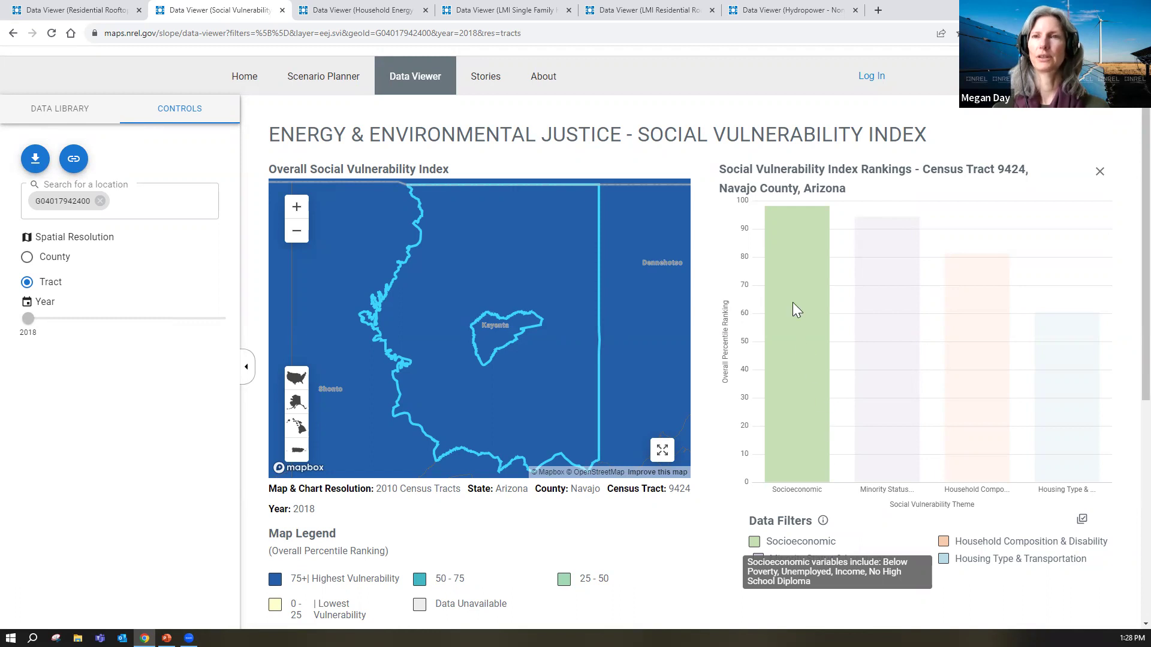
mouse_move(793, 300)
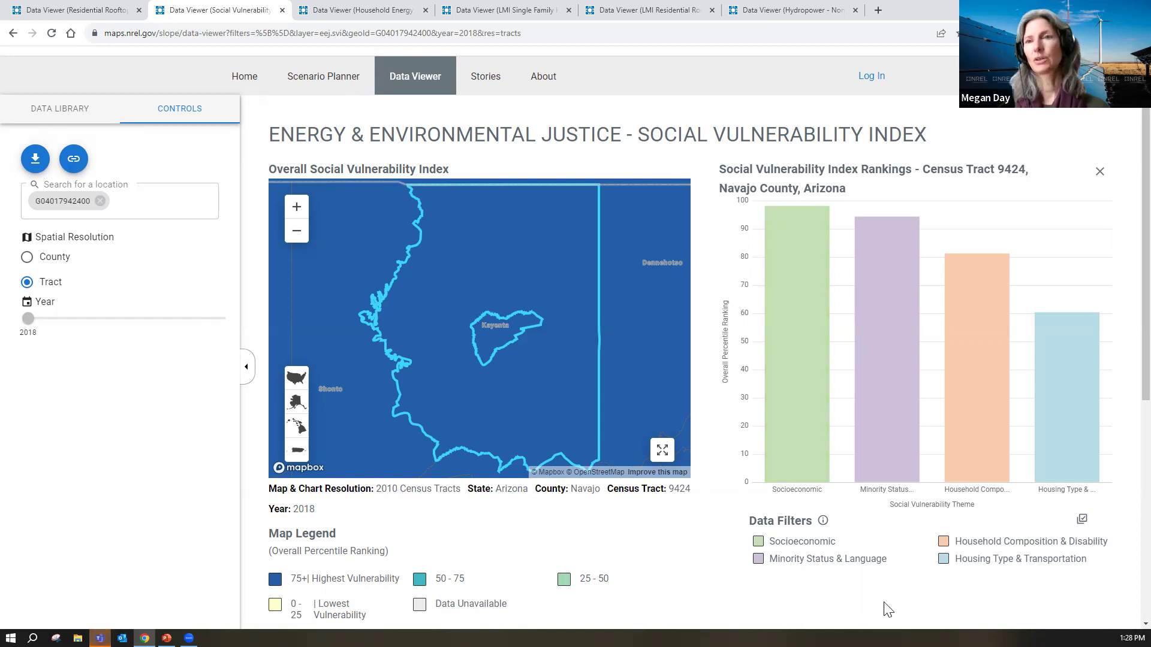
mouse_move(887, 418)
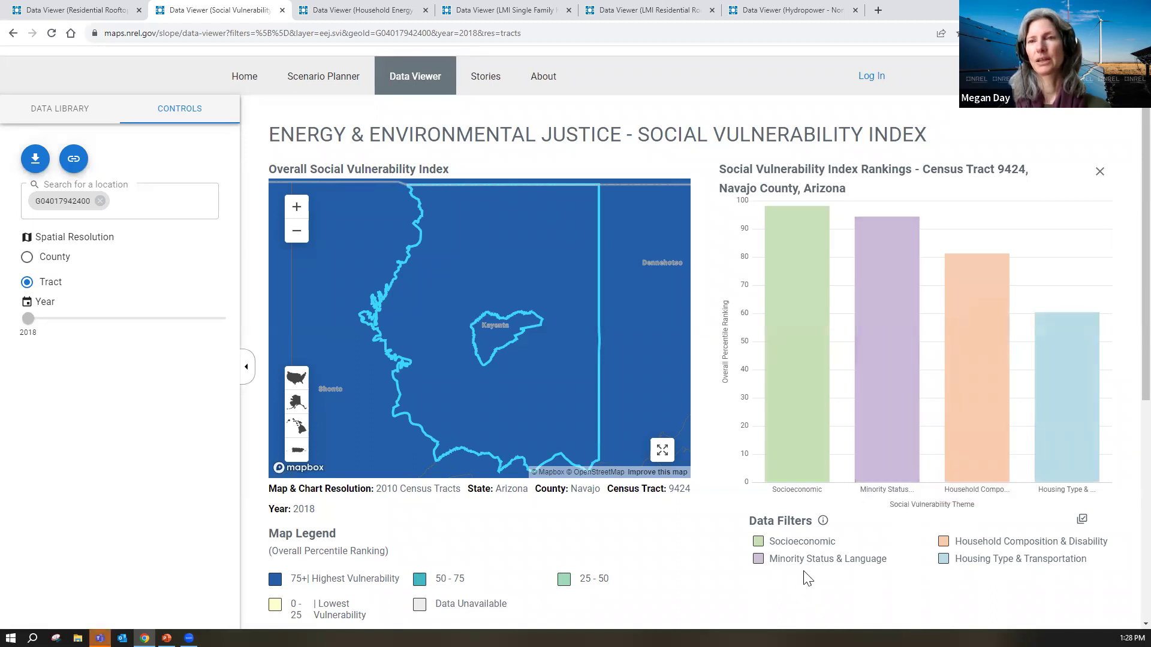
mouse_move(800, 563)
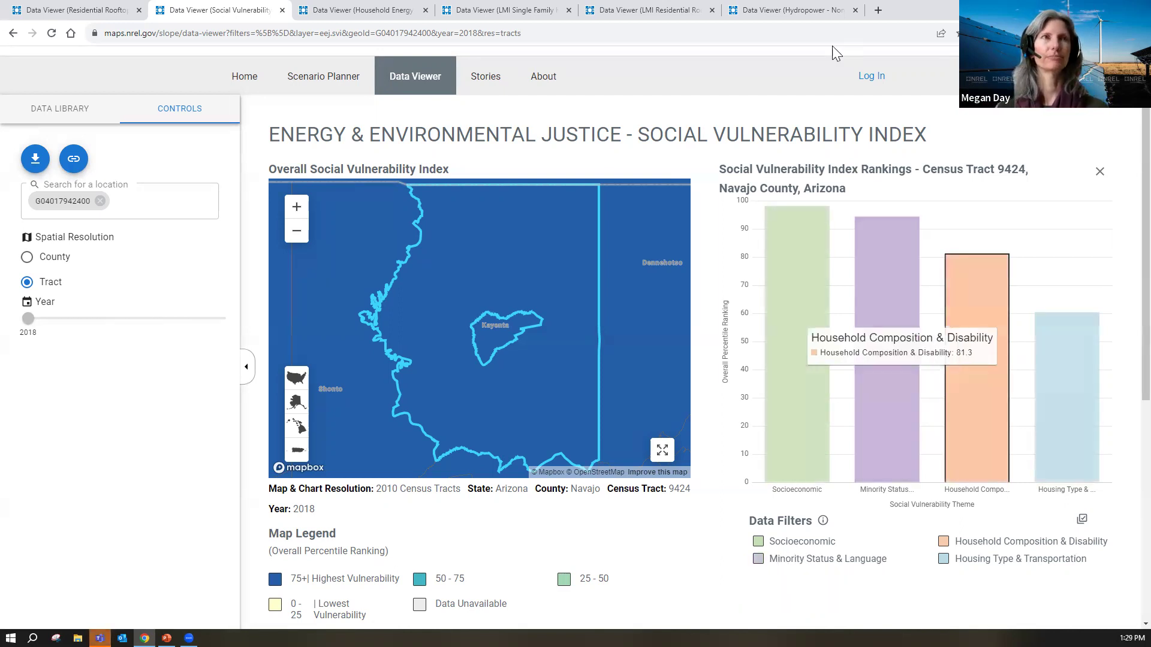
Step: Review the Household Energy and Transportation Burden map for Census Tract 112 in Jackson County, Illinois, including the two-way colour legend
click(407, 9)
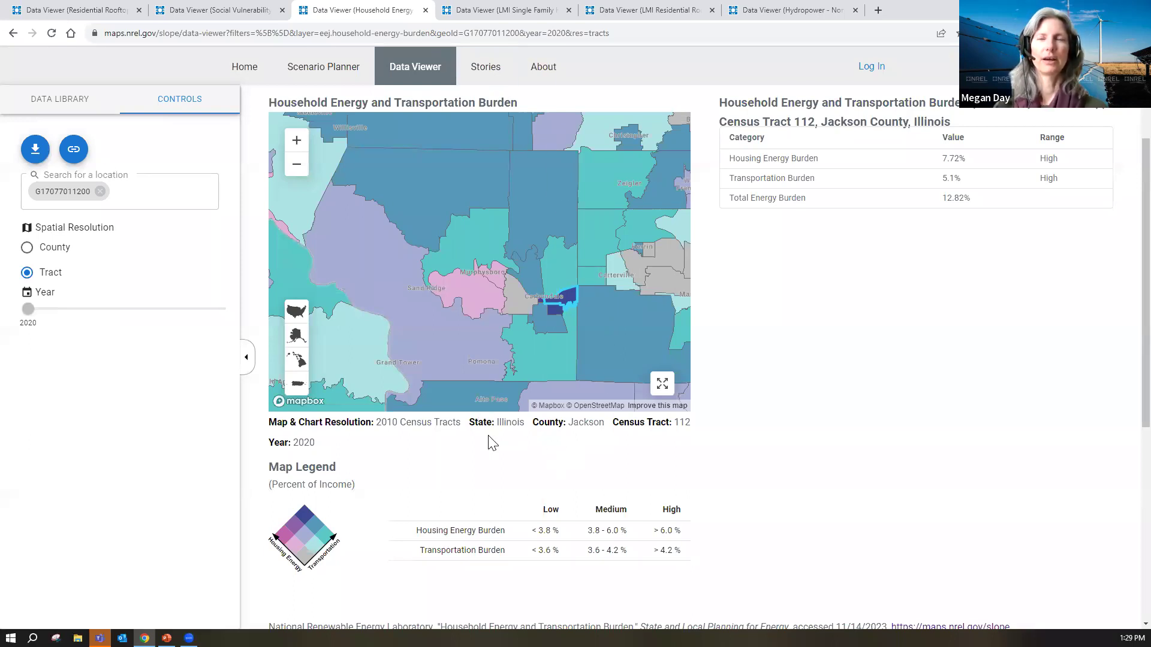
mouse_move(559, 311)
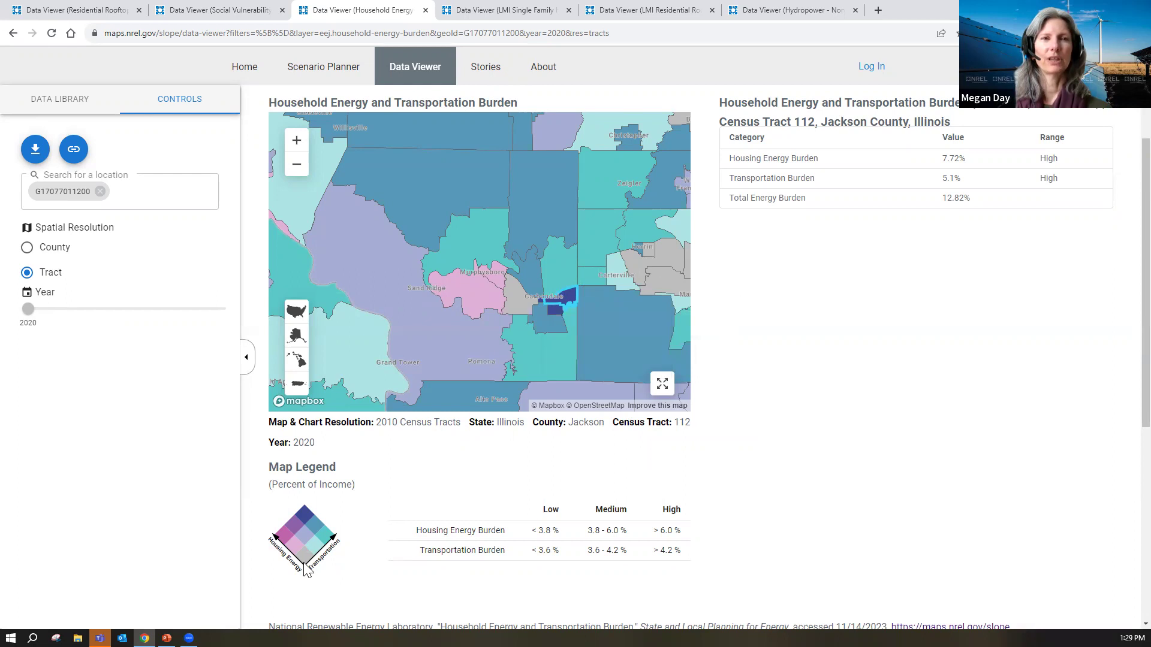
mouse_move(304, 564)
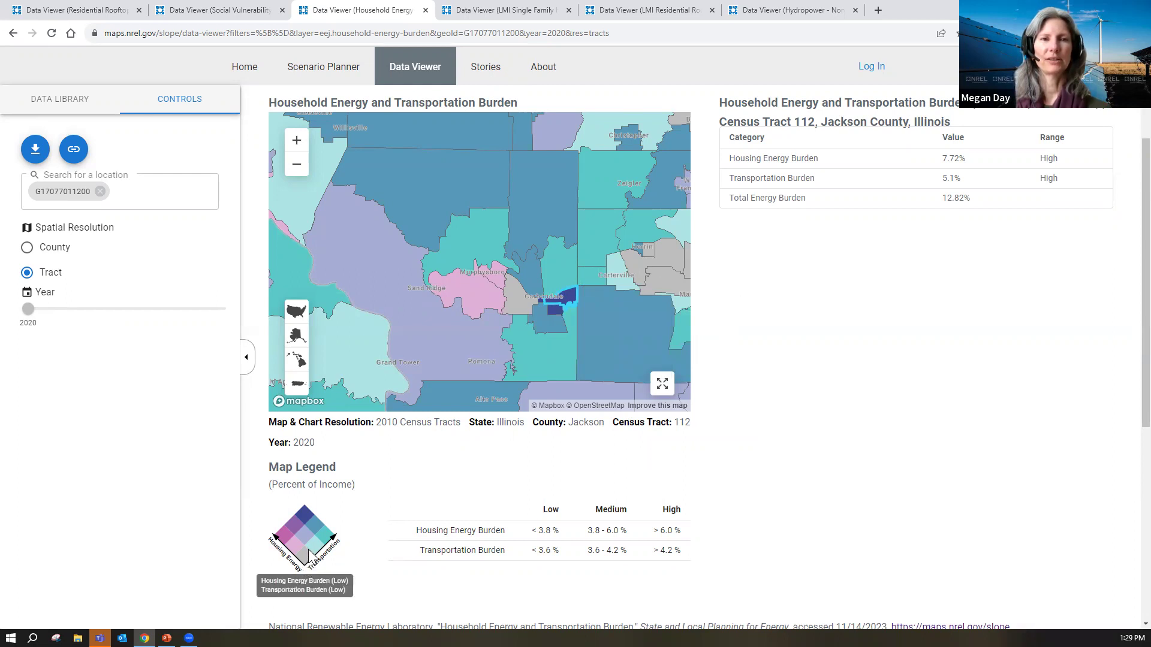
mouse_move(306, 526)
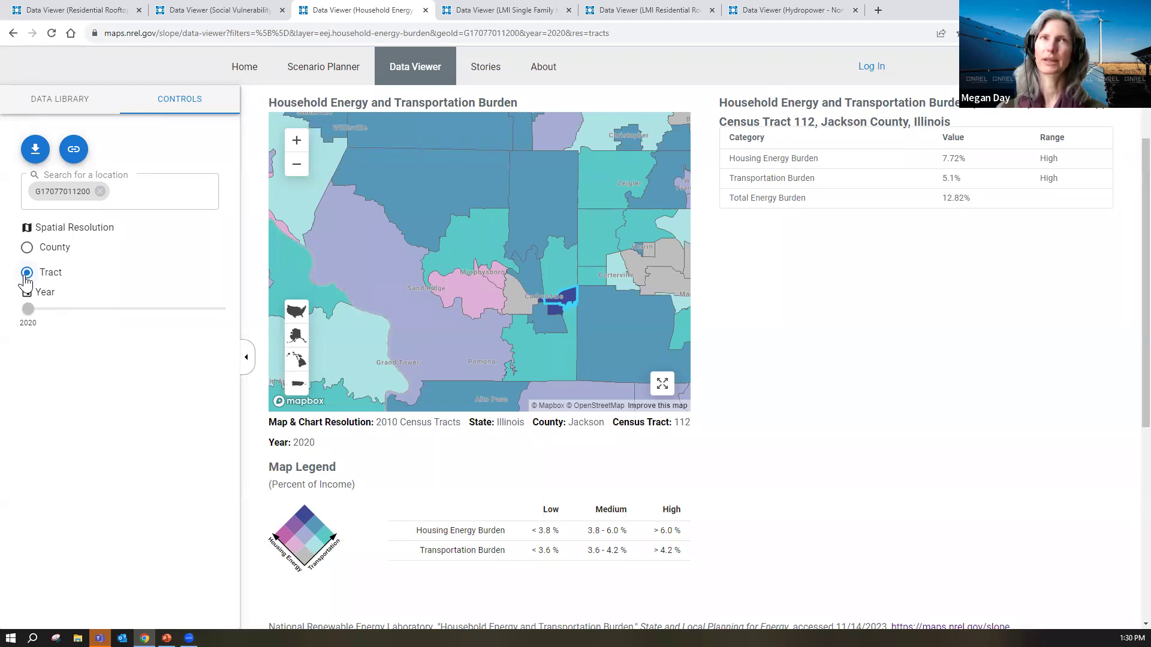
Step: Review the LMI Single Family Home Bill Savings Potential map, its data library entry and the average savings for Tippecanoe County, Indiana
click(506, 10)
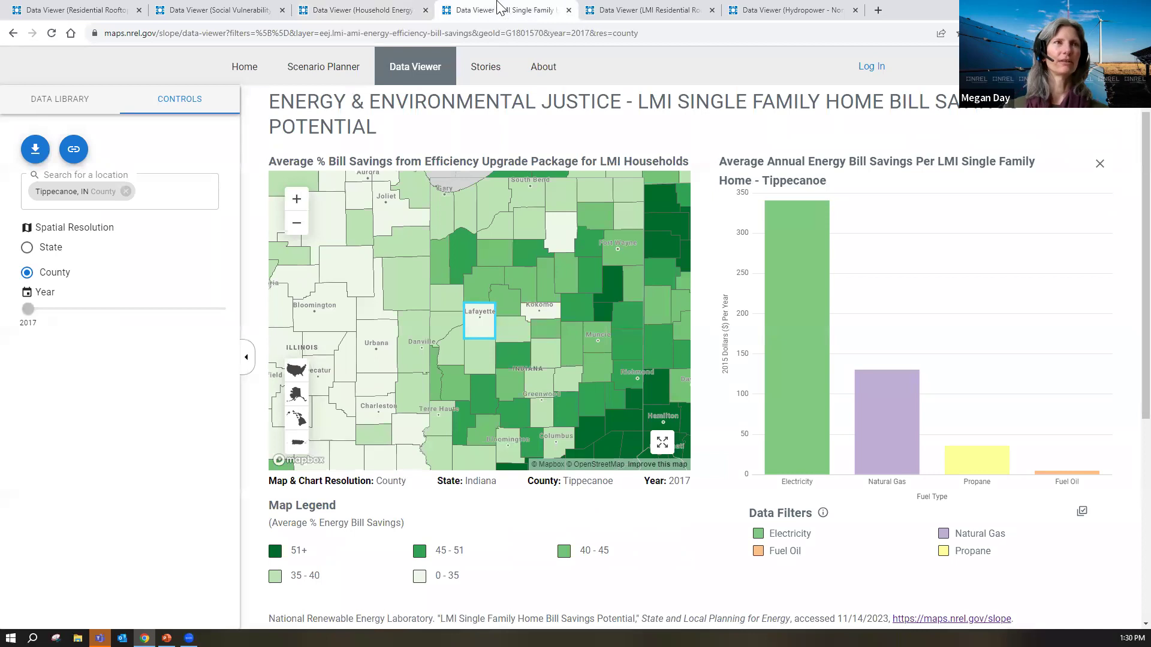
click(54, 101)
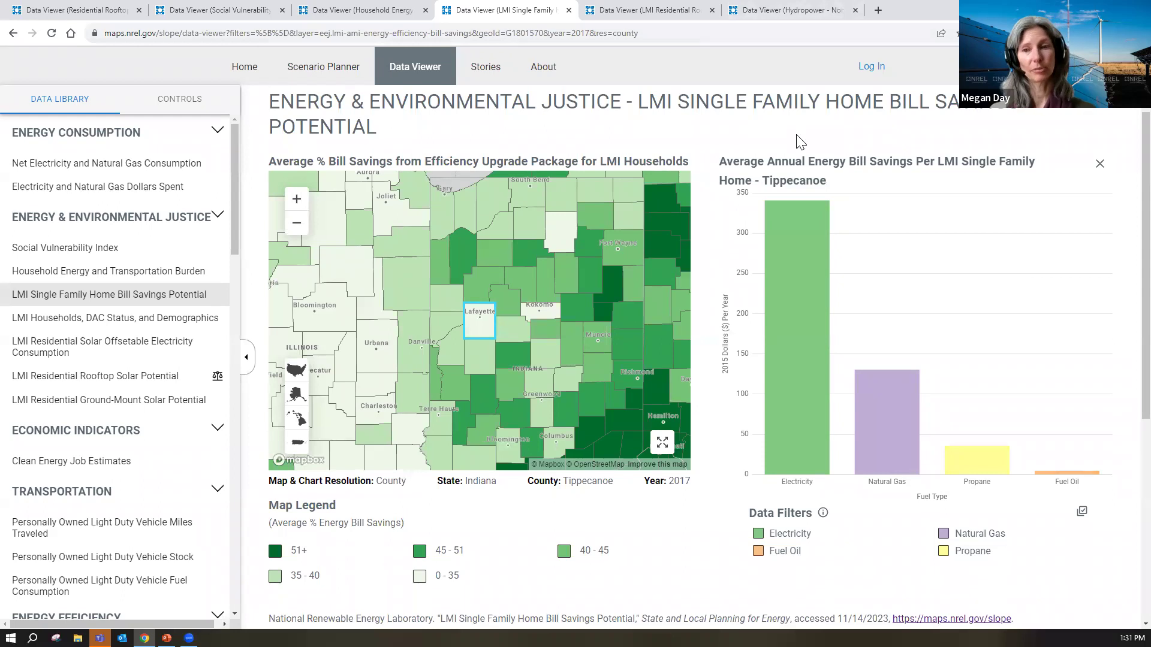
click(185, 103)
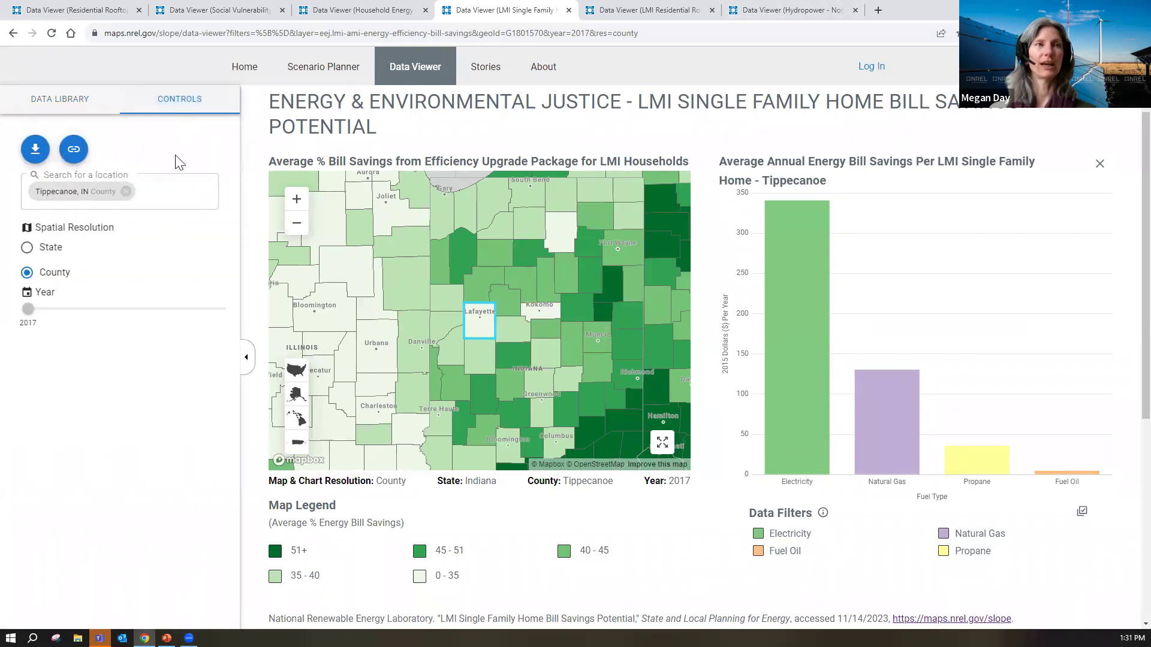
mouse_move(477, 320)
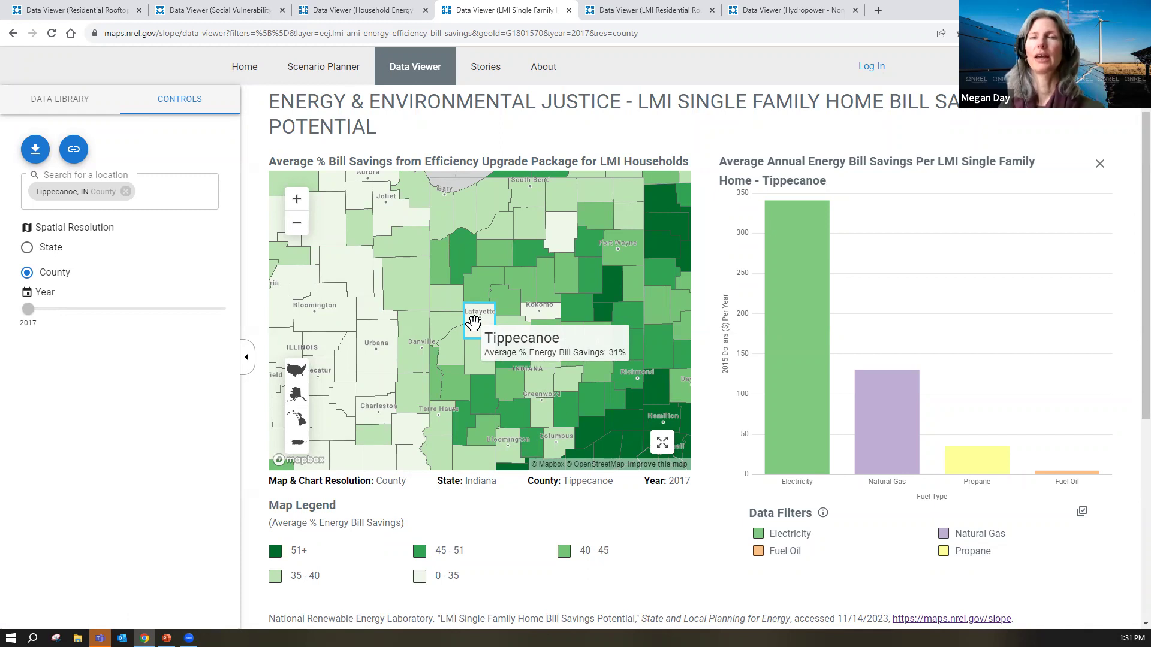
Step: Check the electricity bill savings for Tippecanoe and read the full LMI Single Family Home Bill Savings Potential data description
mouse_move(796, 231)
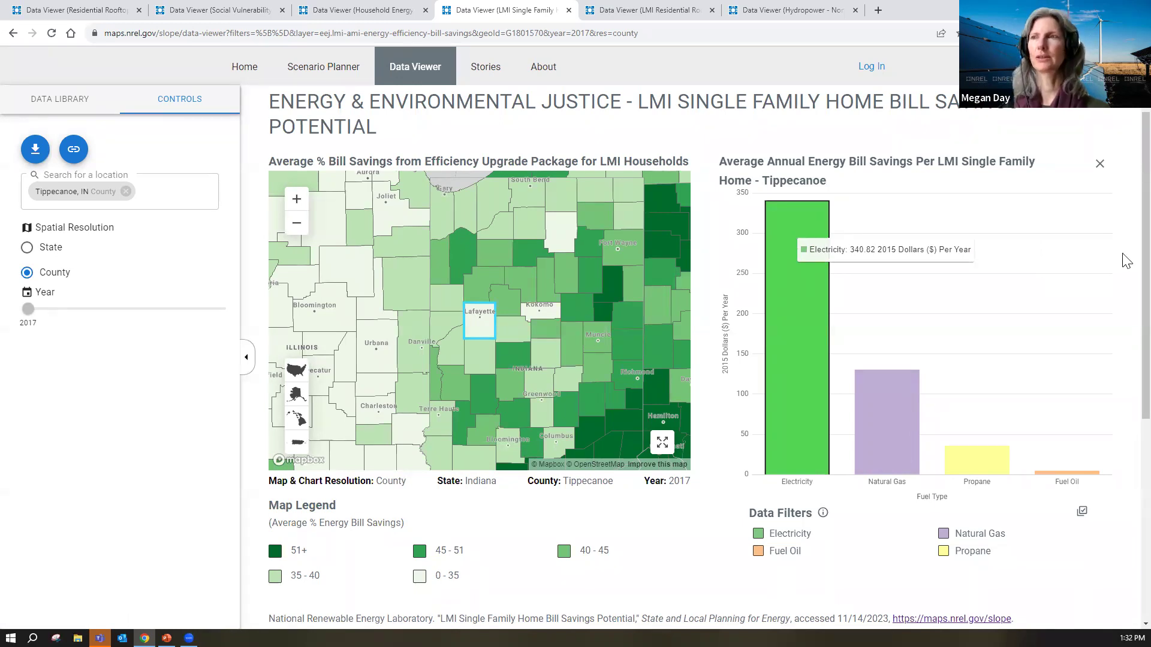
scroll(1126, 262, down, 5)
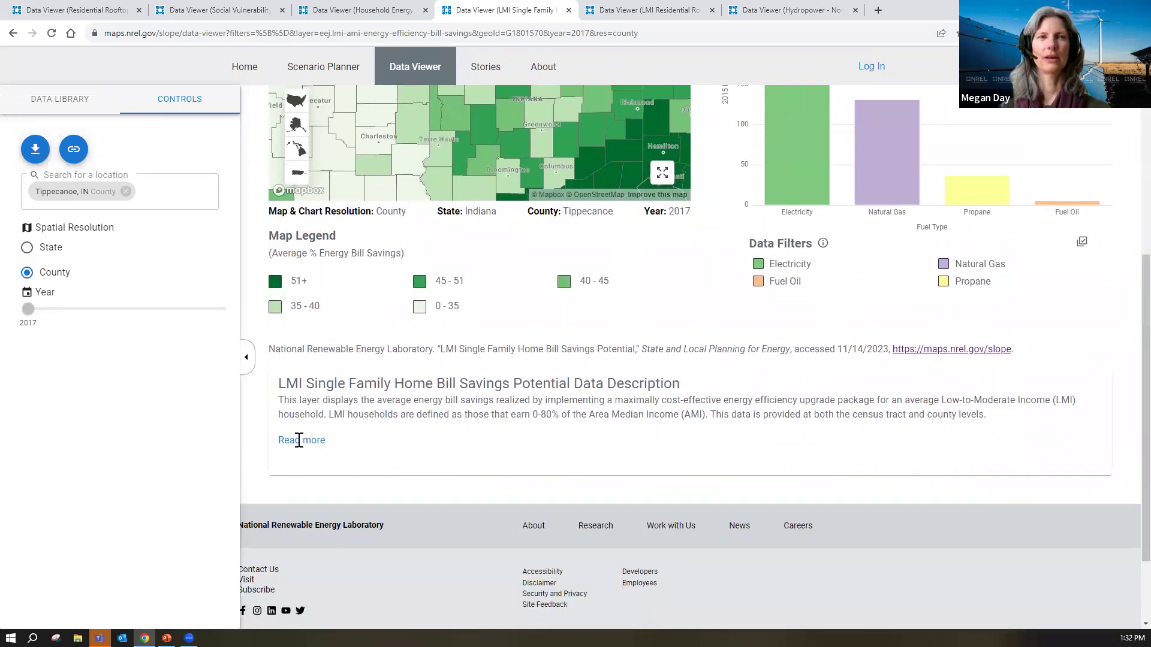
click(299, 440)
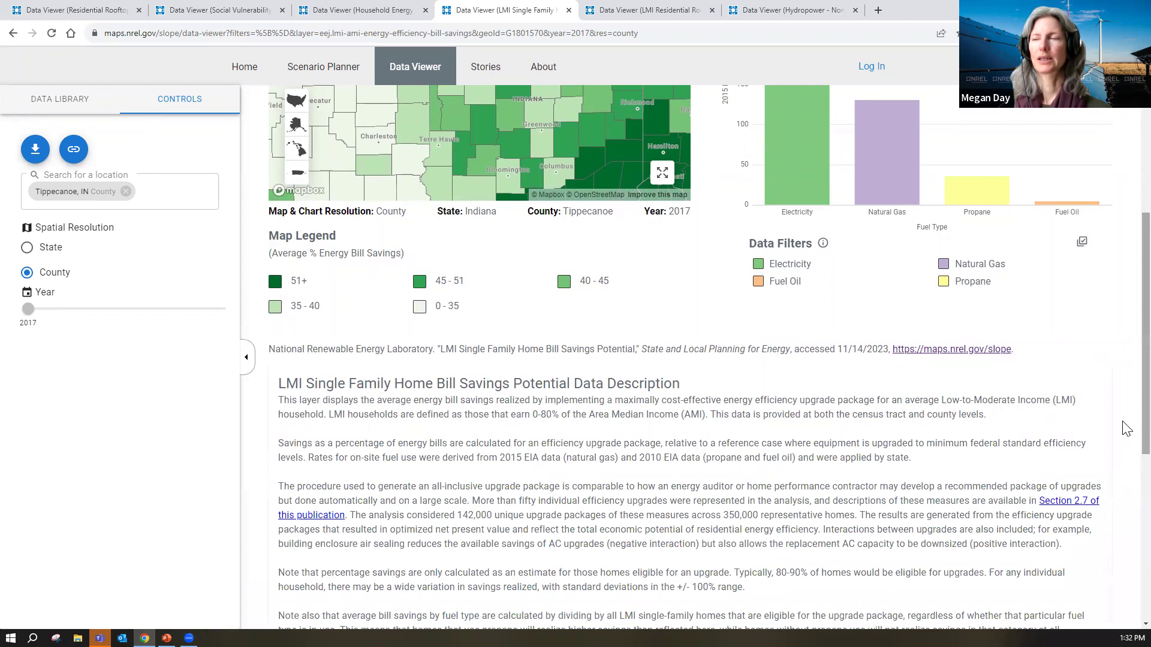
scroll(1126, 428, down, 3)
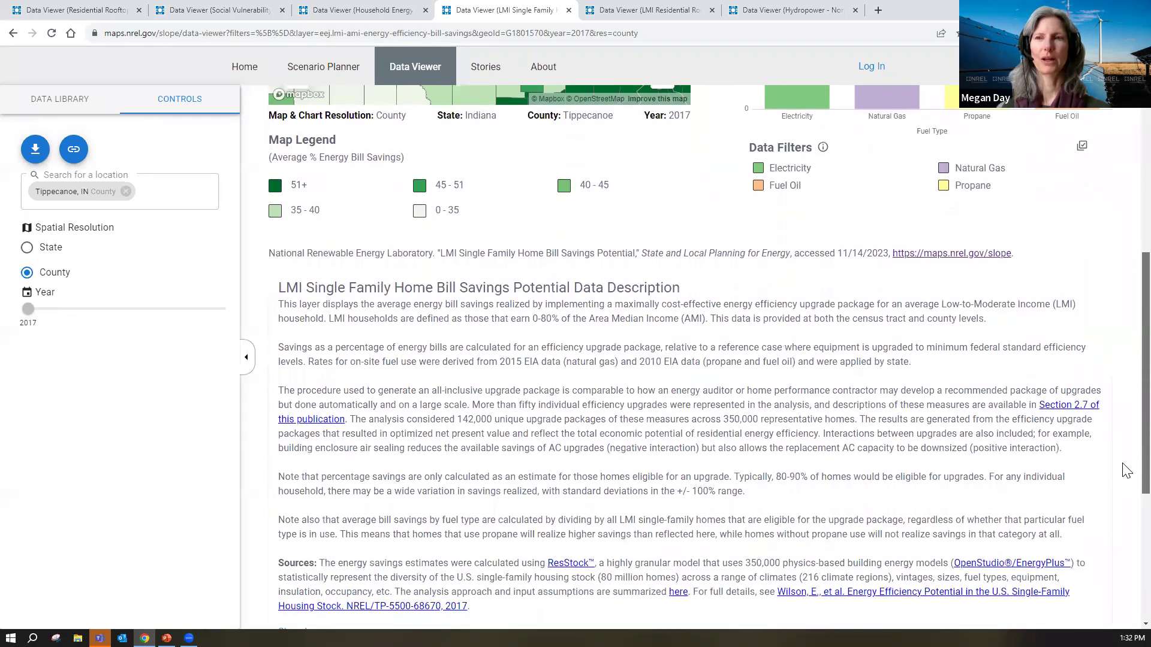
scroll(1125, 485, up, 9)
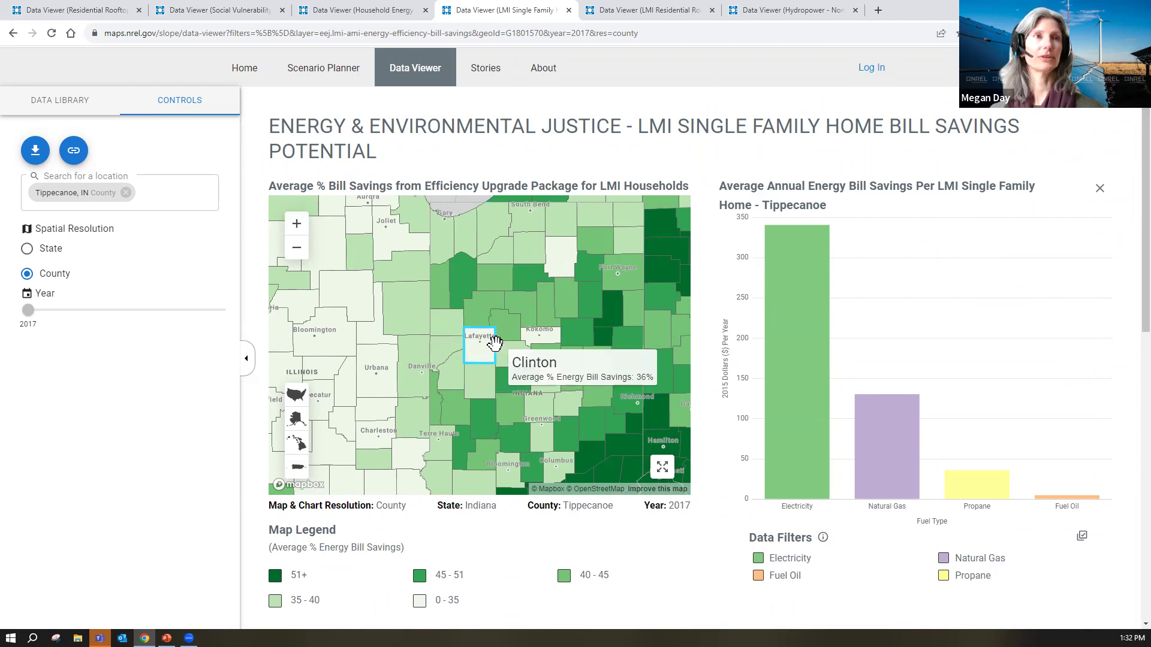
Step: Review the LMI Residential Rooftop Solar Potential map and the generation potential by income group for Census Tract 8804.01, Cape Girardeau County
click(641, 13)
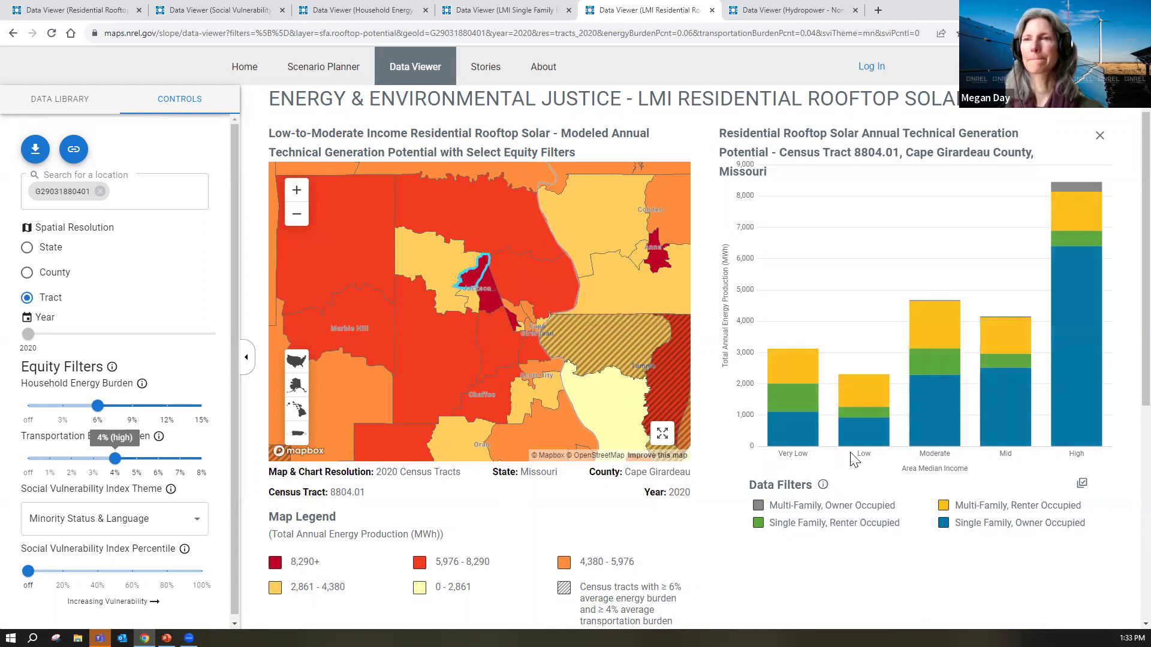
mouse_move(1087, 424)
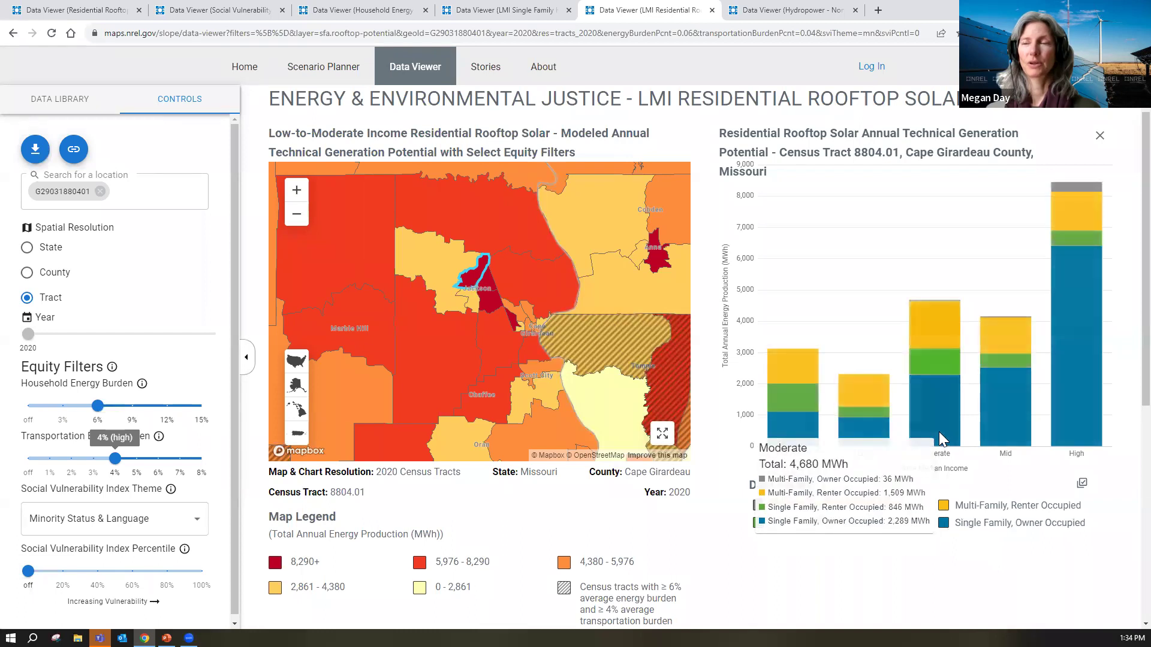
mouse_move(877, 433)
mouse_move(806, 443)
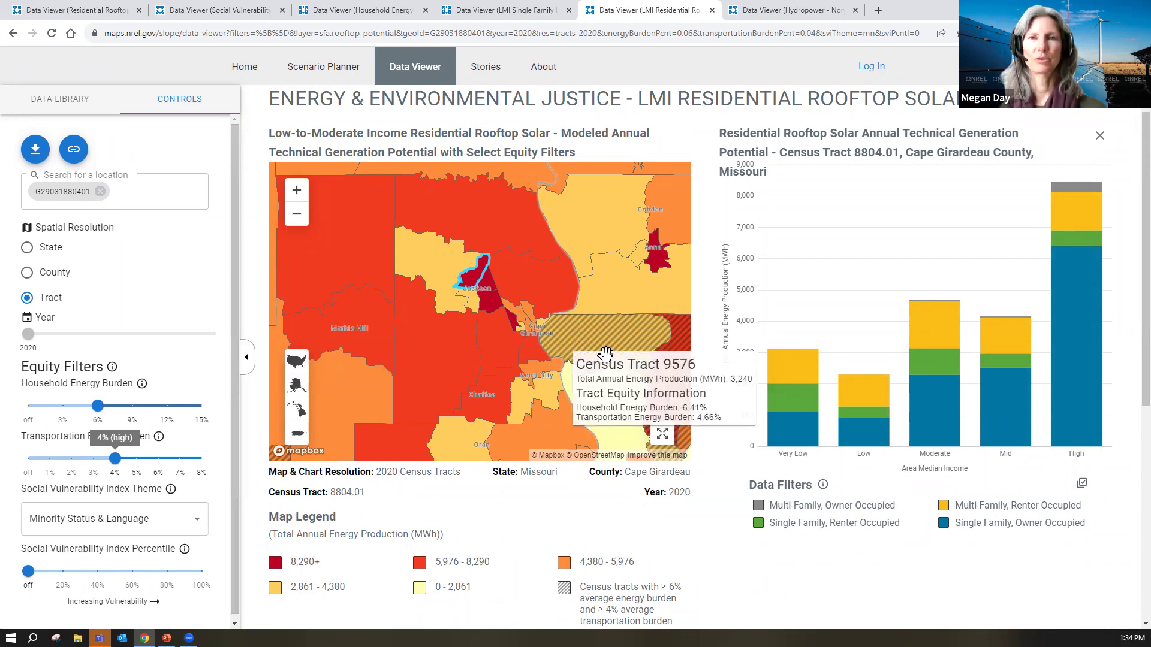
Step: Turn off the Transportation Energy Burden equity filter on the LMI residential rooftop solar map
mouse_move(99, 414)
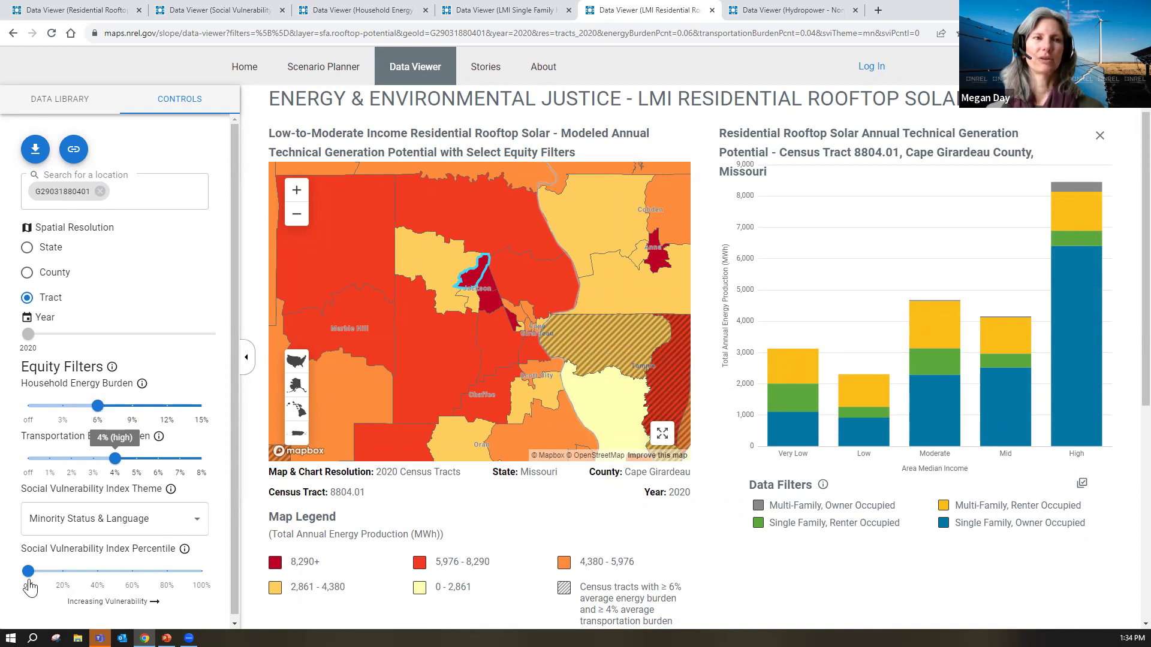
mouse_move(29, 583)
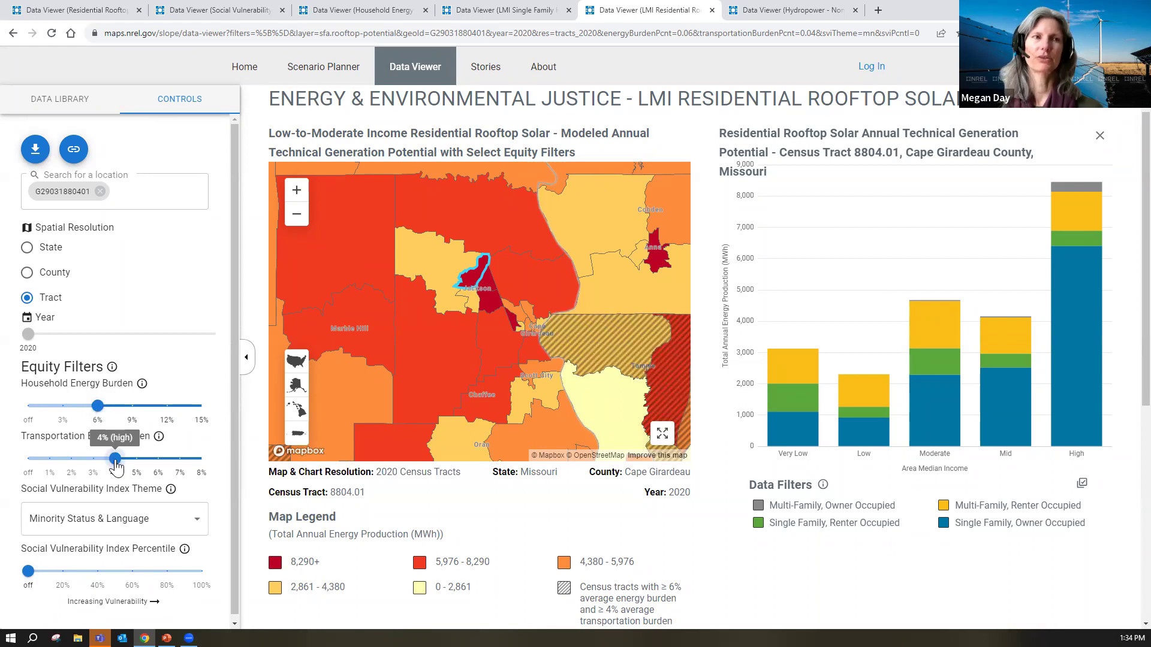
drag(115, 466, 7, 463)
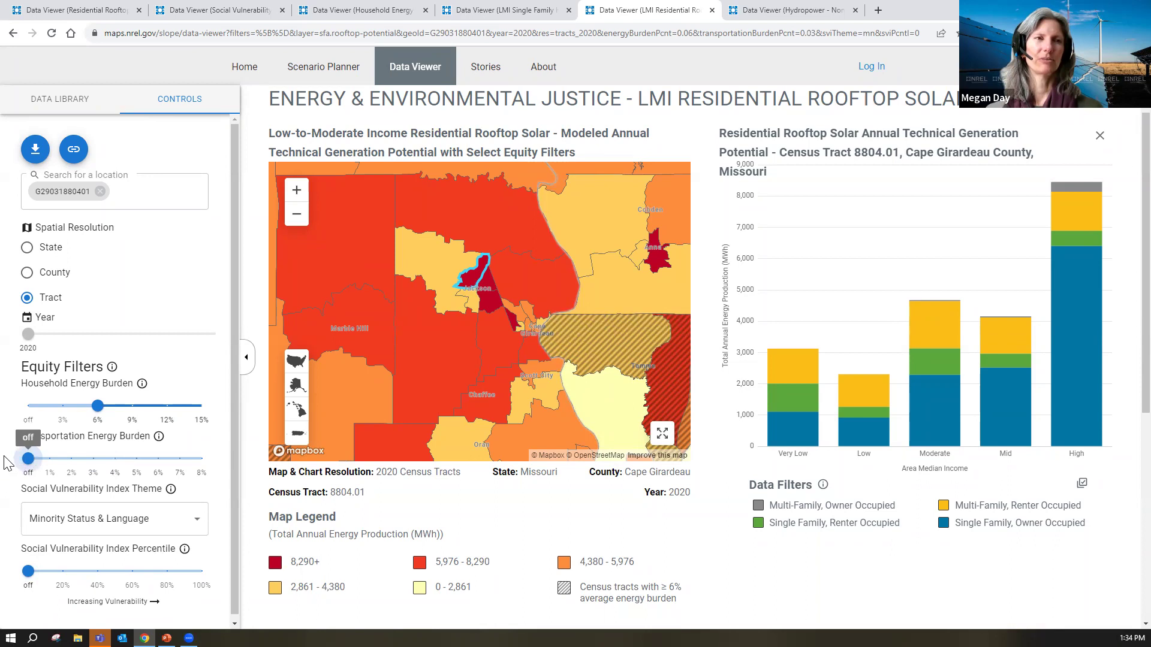
drag(90, 458, 29, 463)
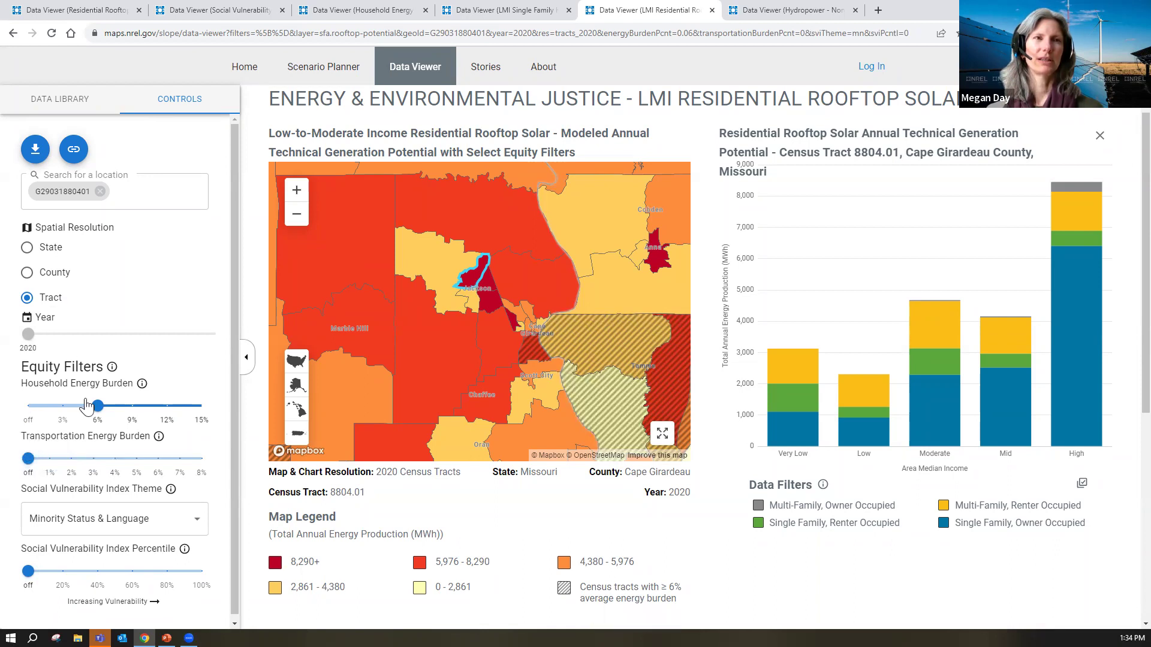
Step: Examine the hatched census tracts and lower the Household Energy Burden filter to 5% and finally 4%
mouse_move(98, 409)
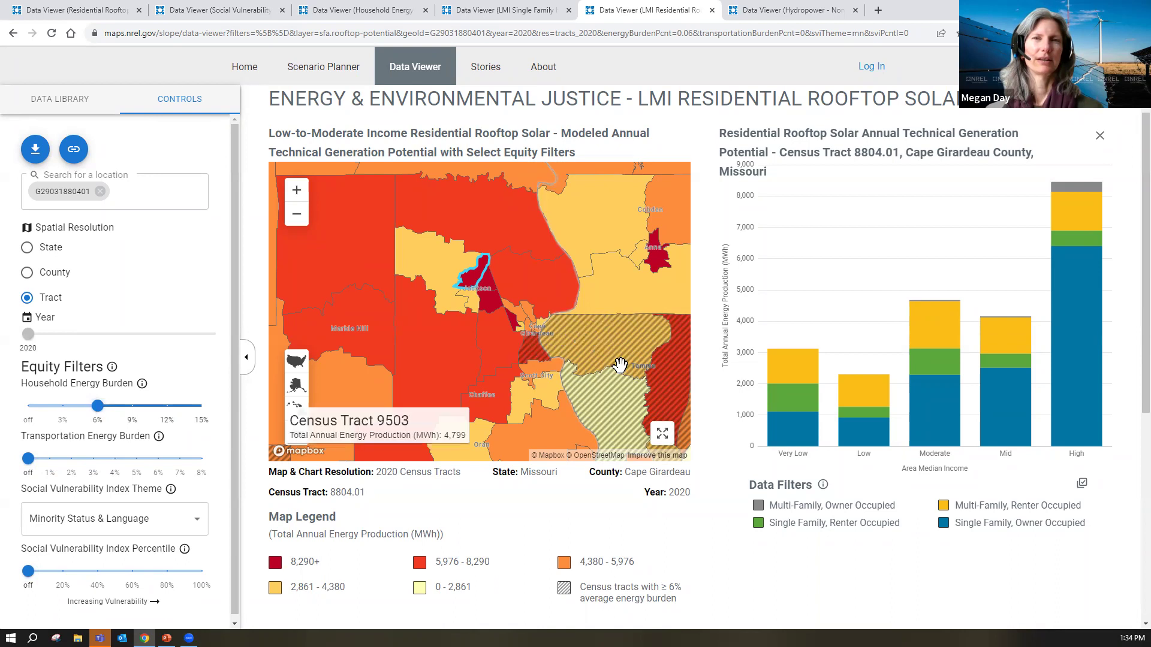
mouse_move(608, 370)
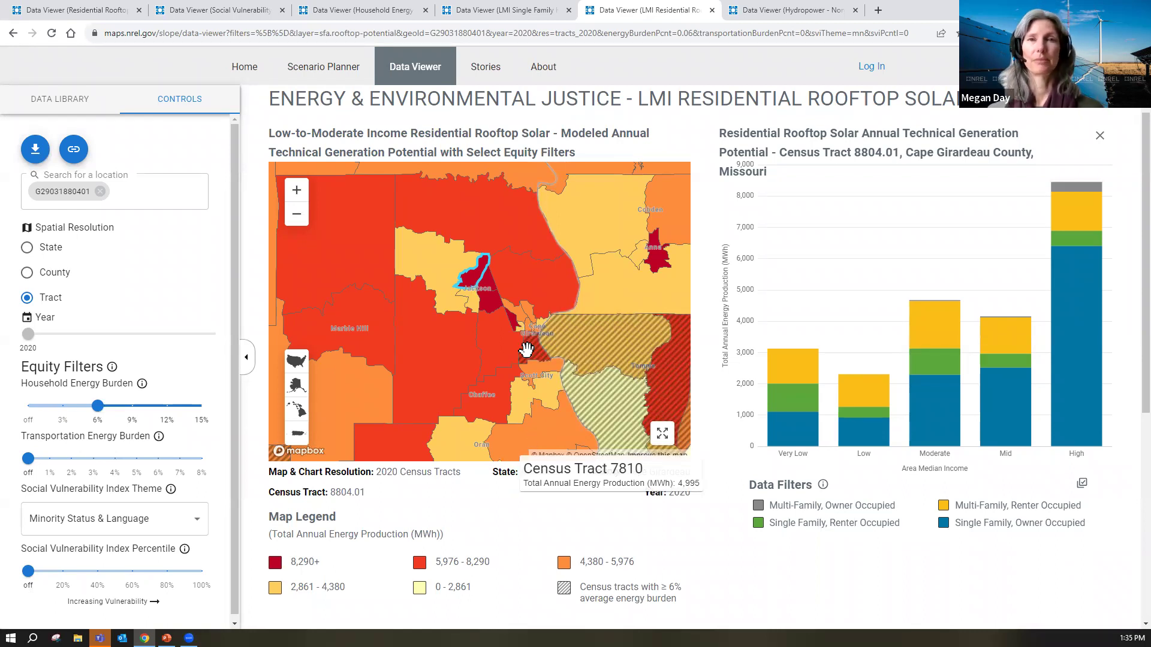
drag(99, 414, 68, 414)
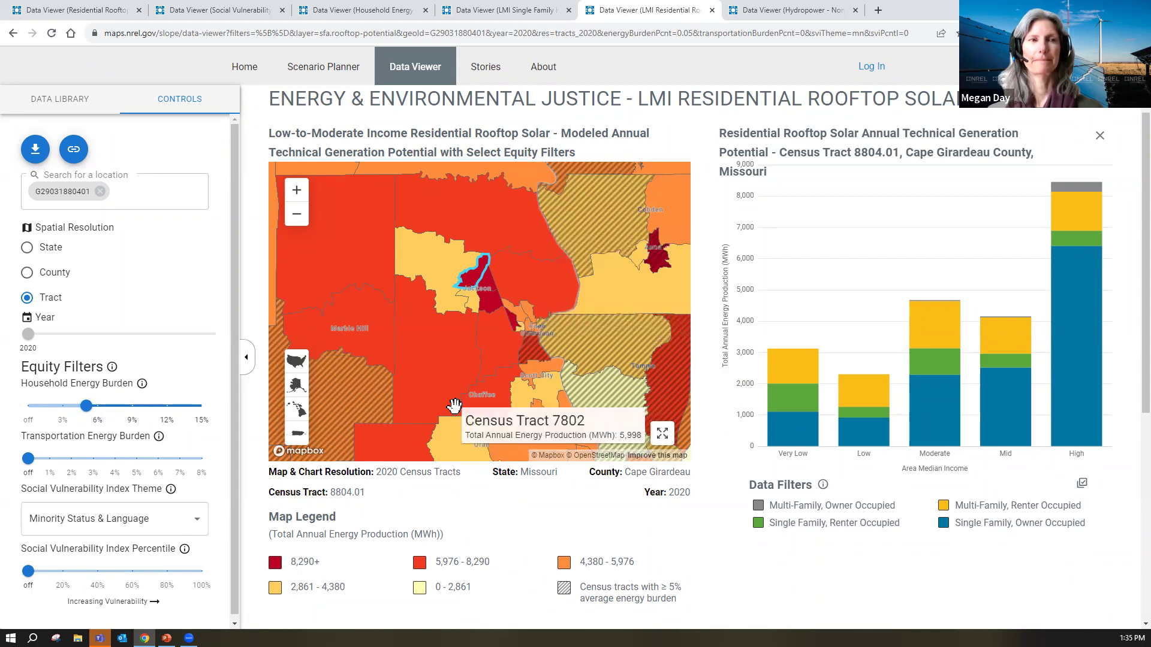
mouse_move(86, 406)
mouse_down()
mouse_move(28, 406)
mouse_move(75, 406)
mouse_up()
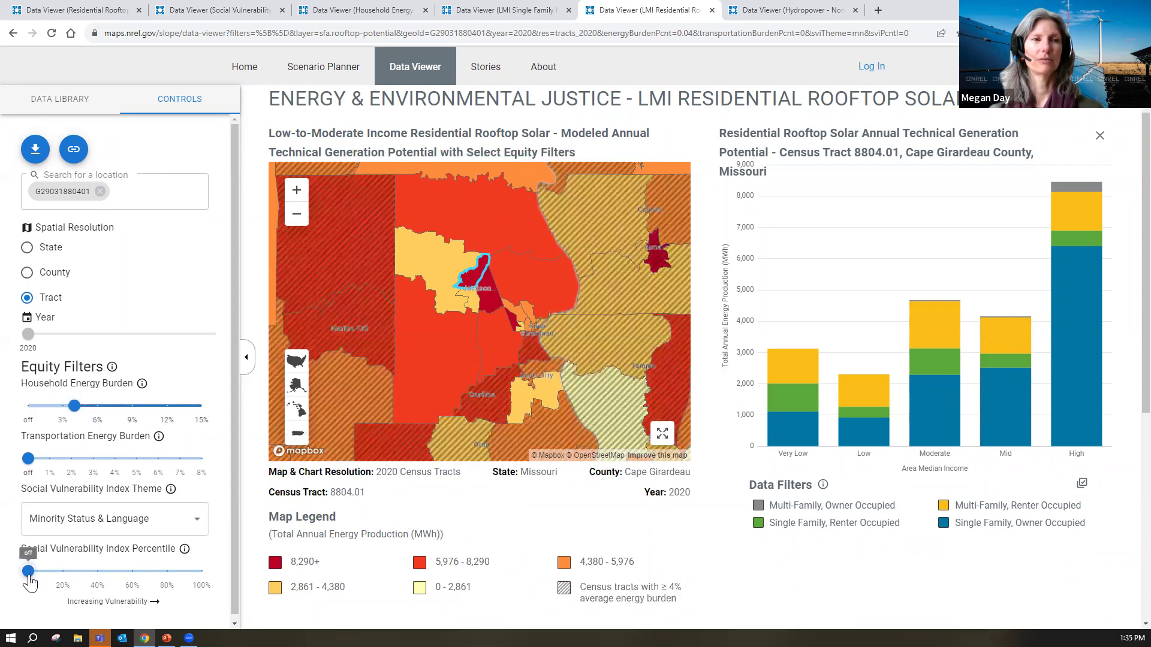
Step: Set the Social Vulnerability Index percentile filter to 20% and its theme to Household Composition & Disability
click(61, 577)
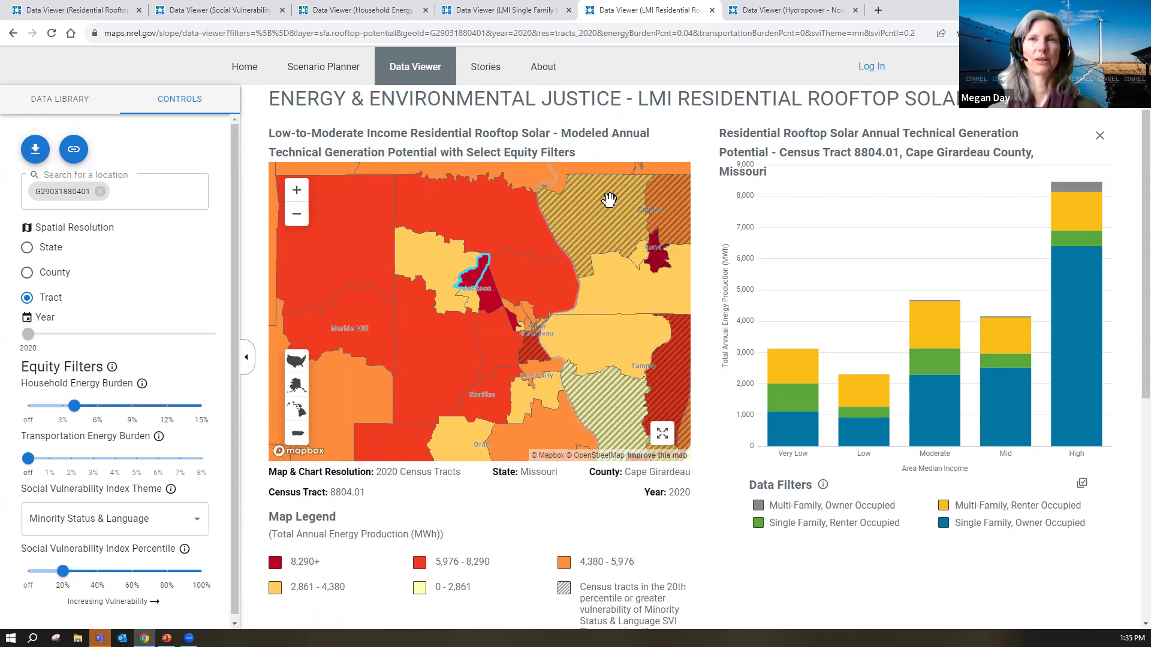
mouse_move(616, 381)
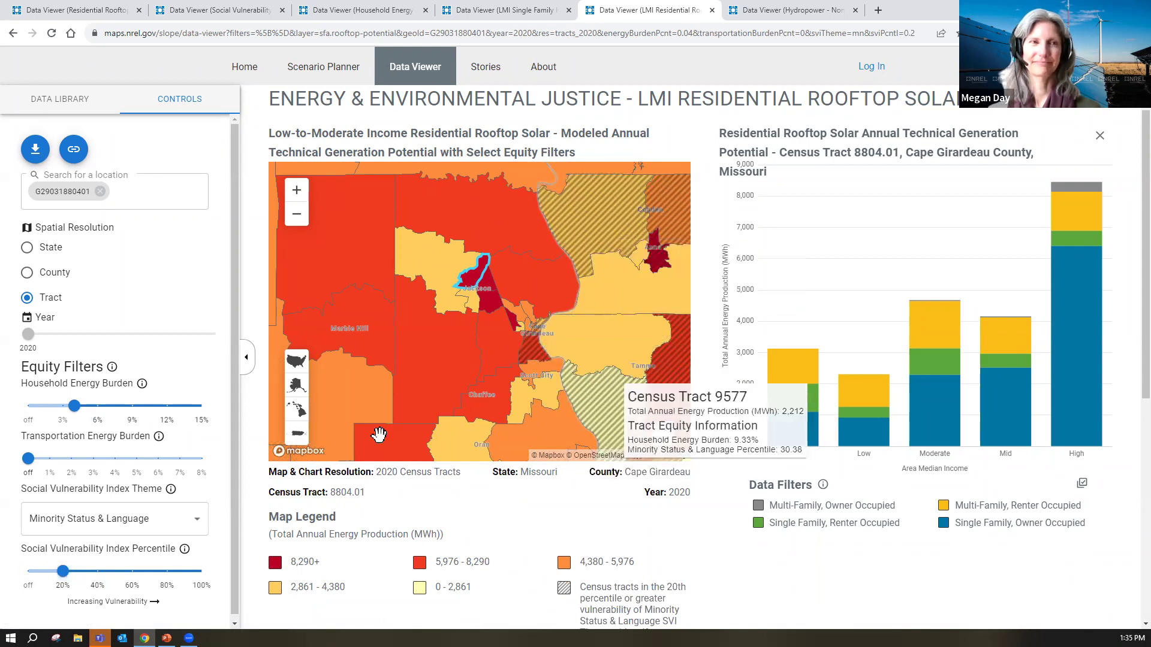
click(198, 520)
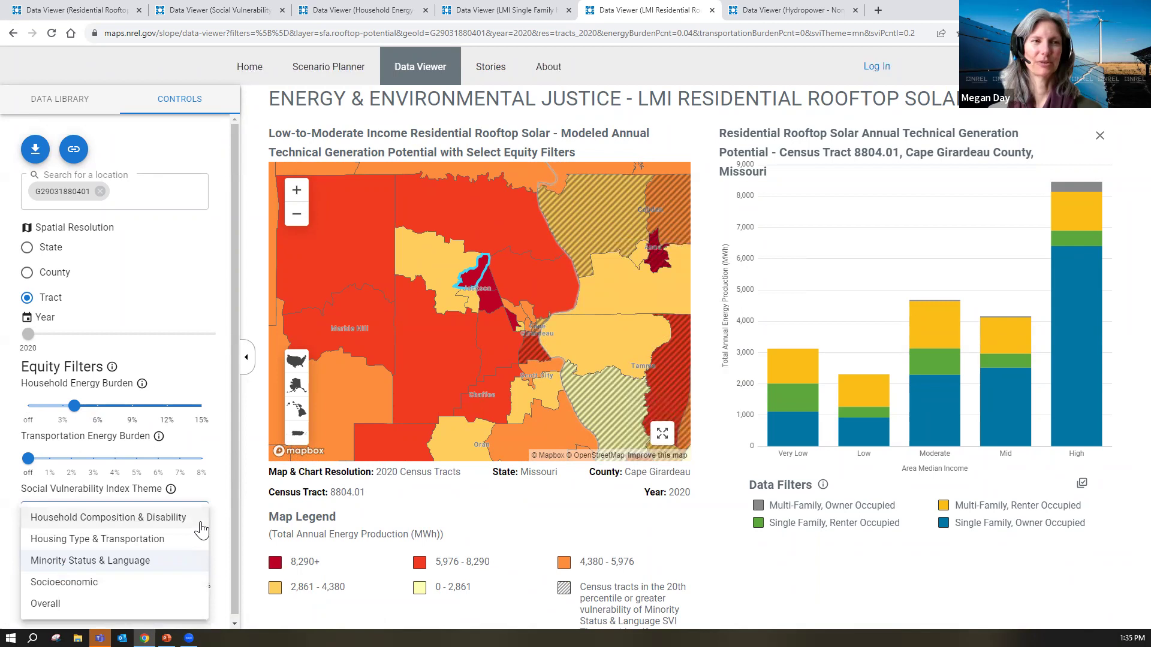
click(202, 525)
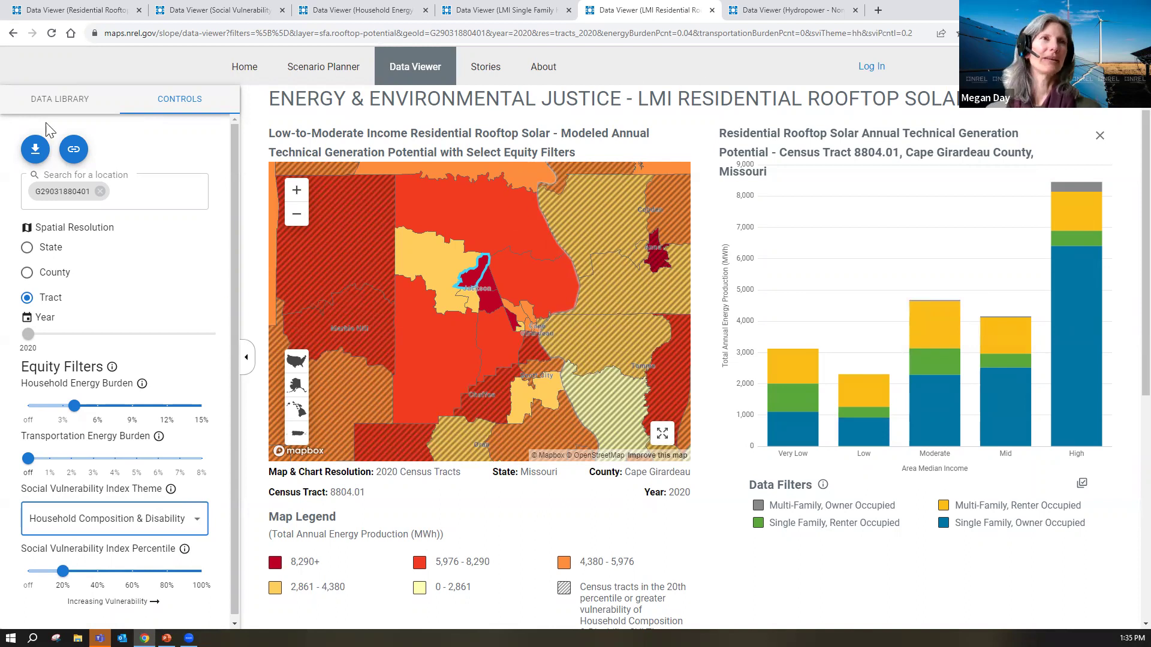
Step: Display the Clean Energy Job Estimates layer from Economic Indicators and select Texas as the location
click(73, 103)
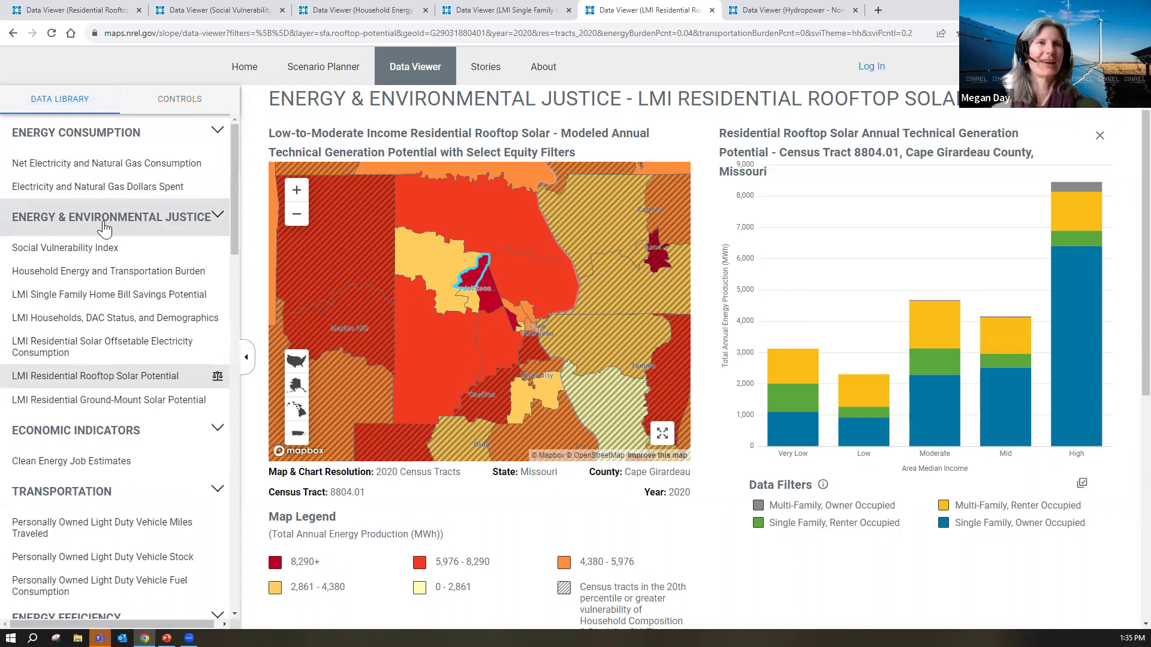
click(62, 463)
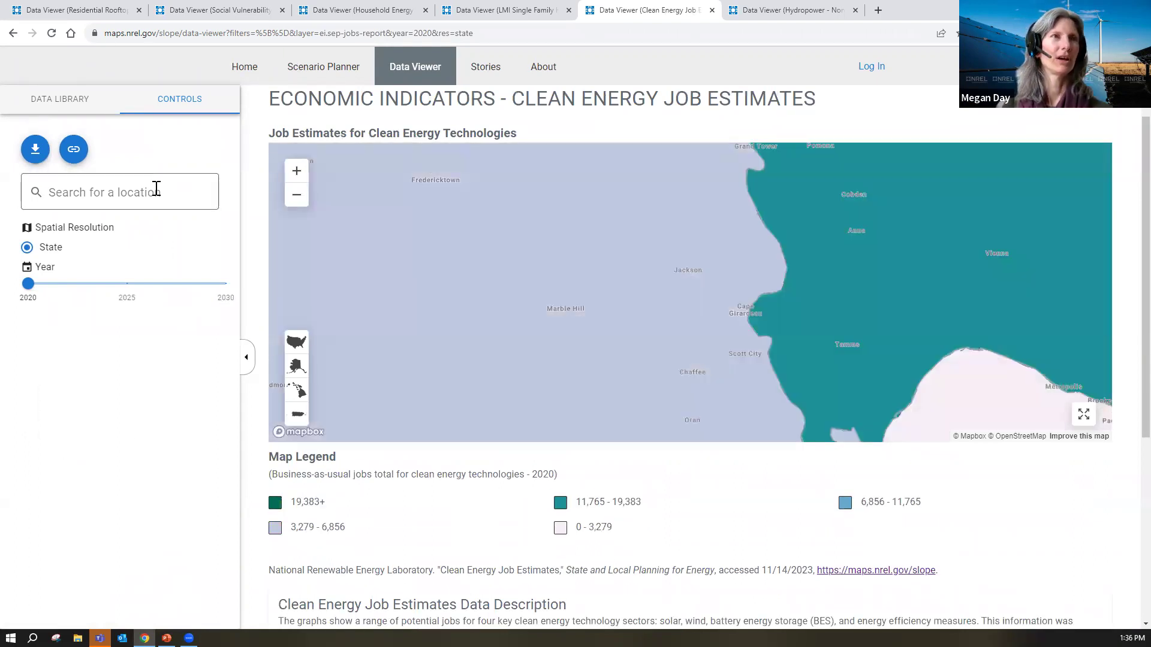
click(156, 189)
text(texas)
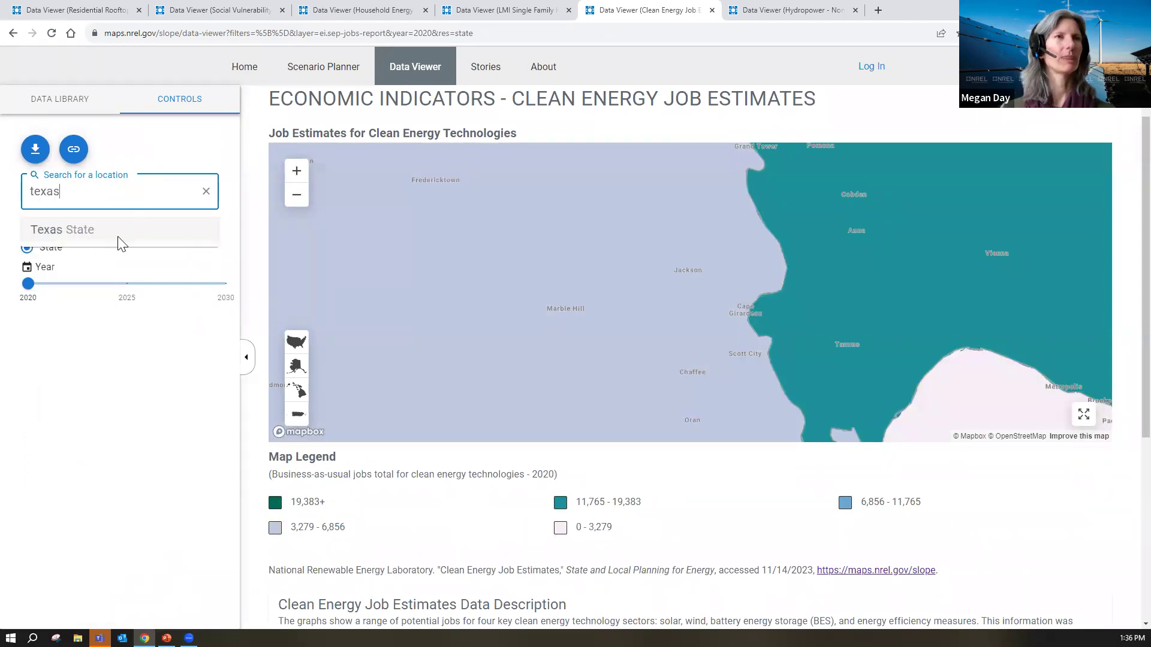
click(119, 239)
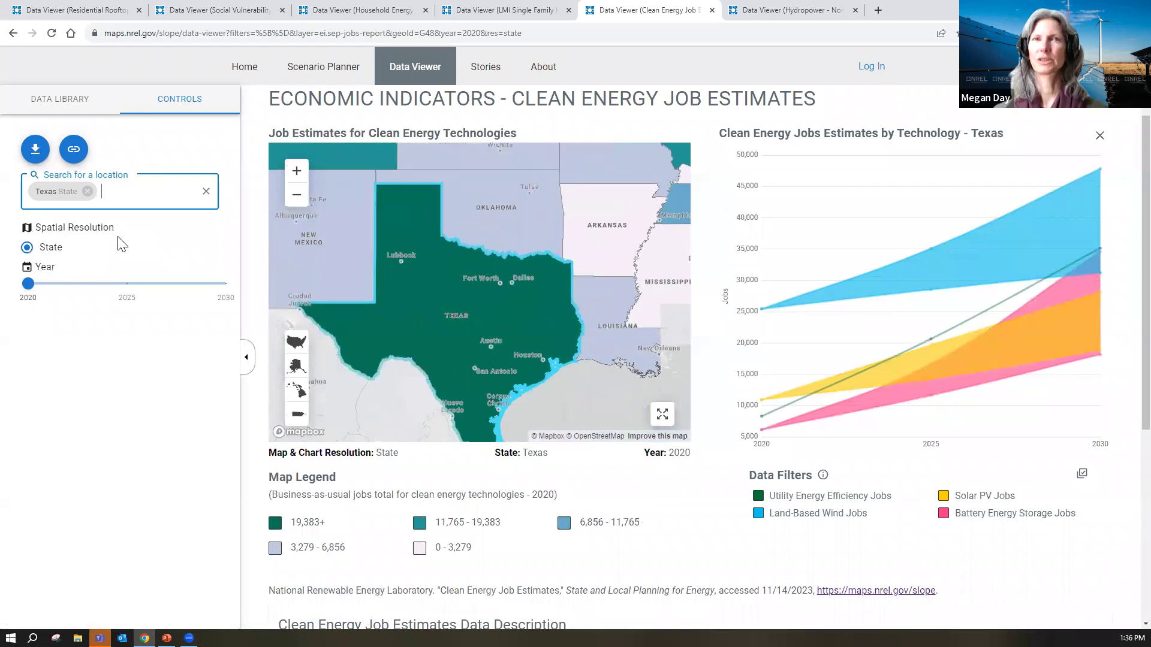
Step: Set the job estimates map to 2030 and examine Texas's 2030 clean energy jobs by technology and scenario
click(297, 195)
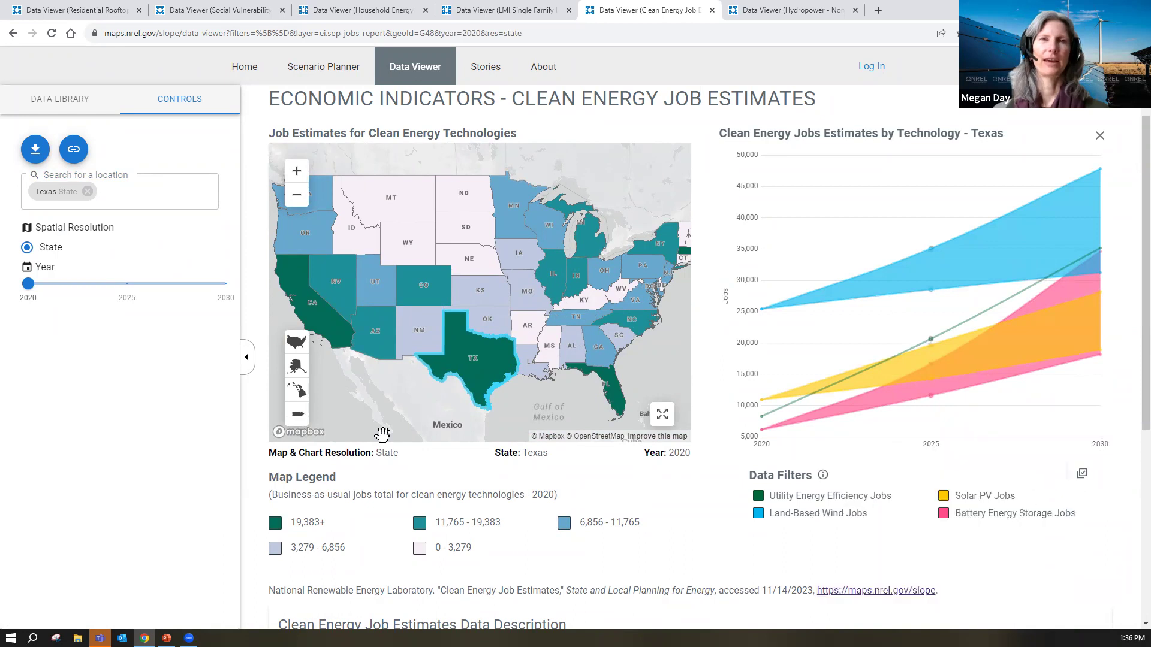
mouse_move(493, 367)
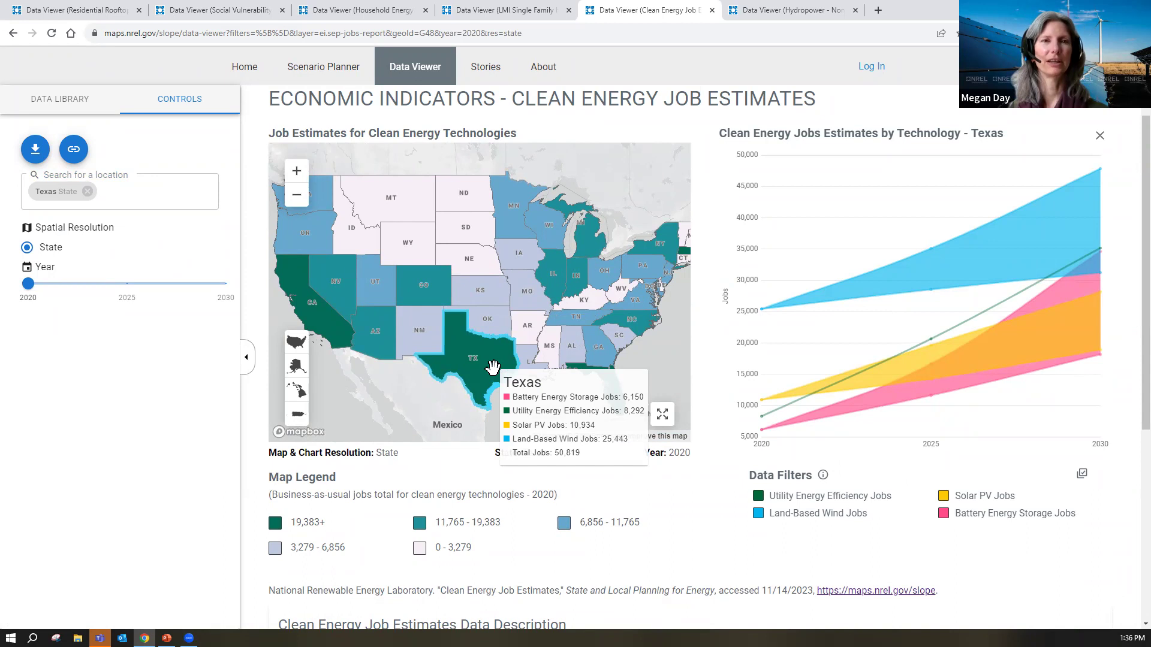
scroll(507, 342, up, 1)
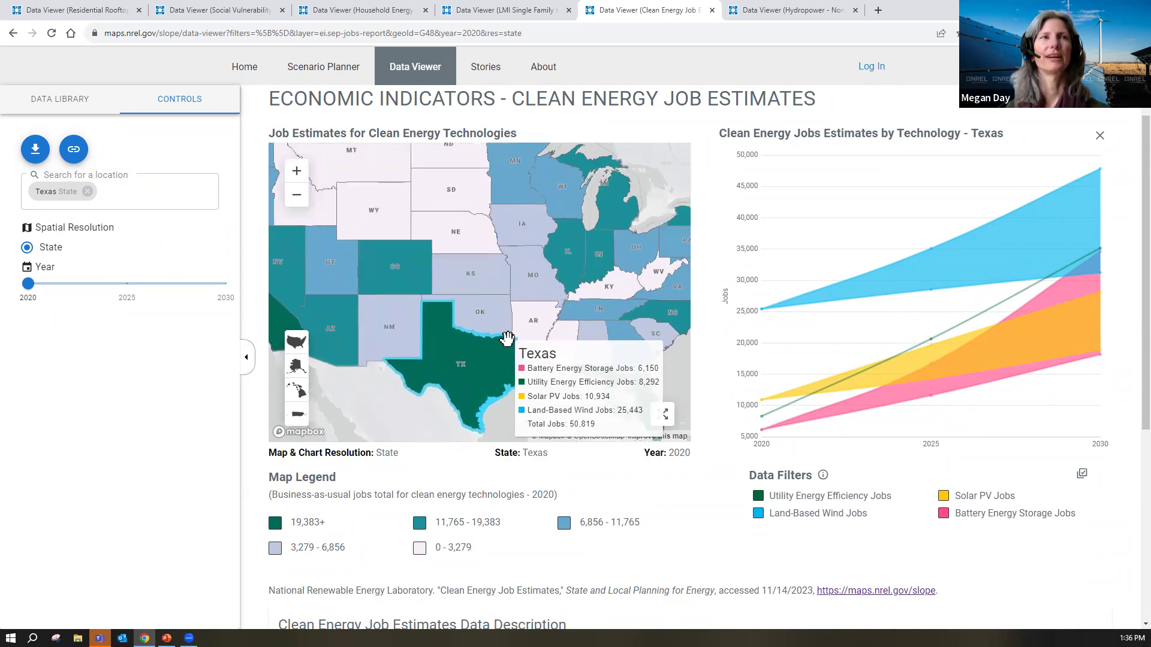
click(222, 299)
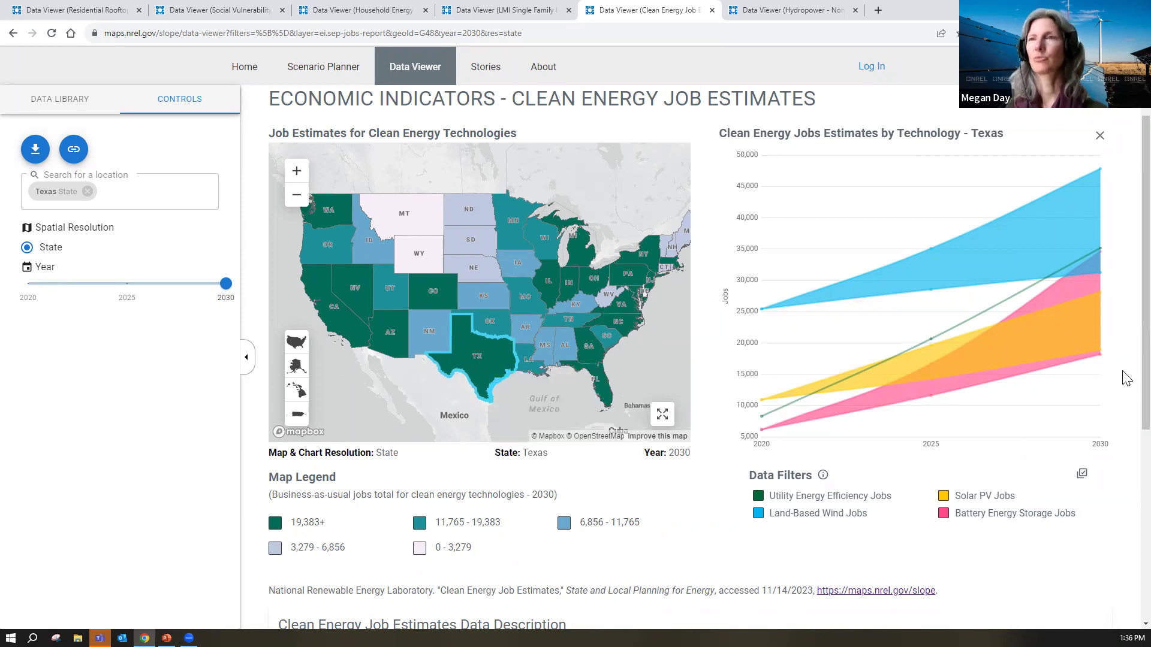
mouse_move(1089, 203)
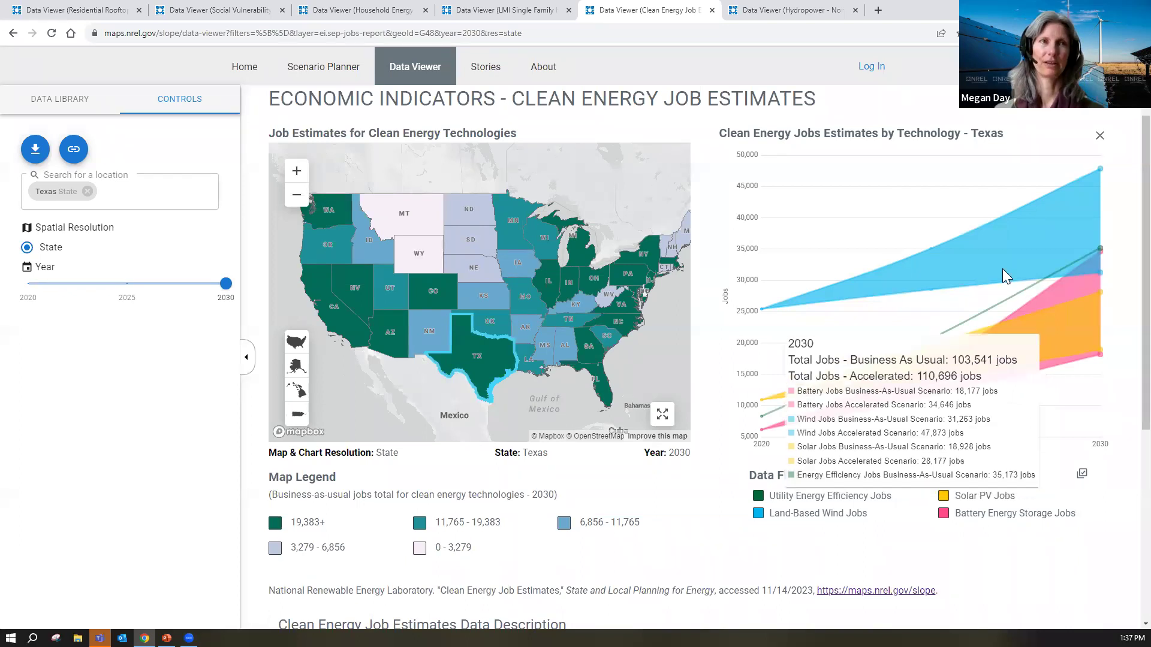
Step: Display the Personally Owned Light Duty Vehicle Stock layer and remove Texas from the selected locations
click(60, 100)
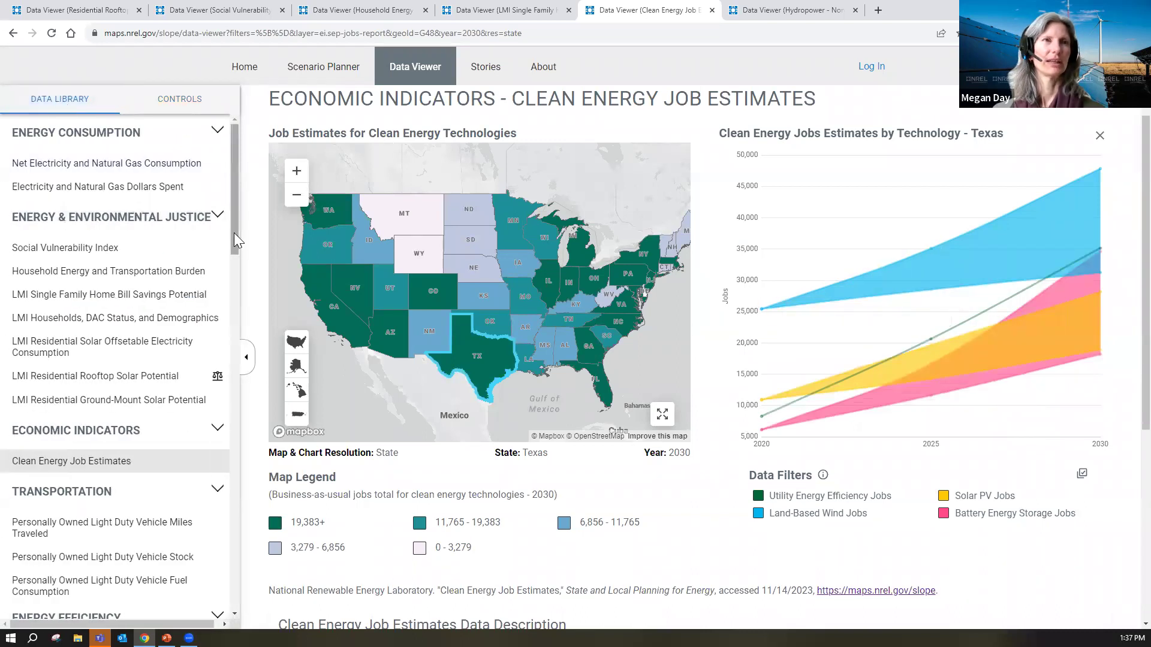
scroll(234, 294, down, 5)
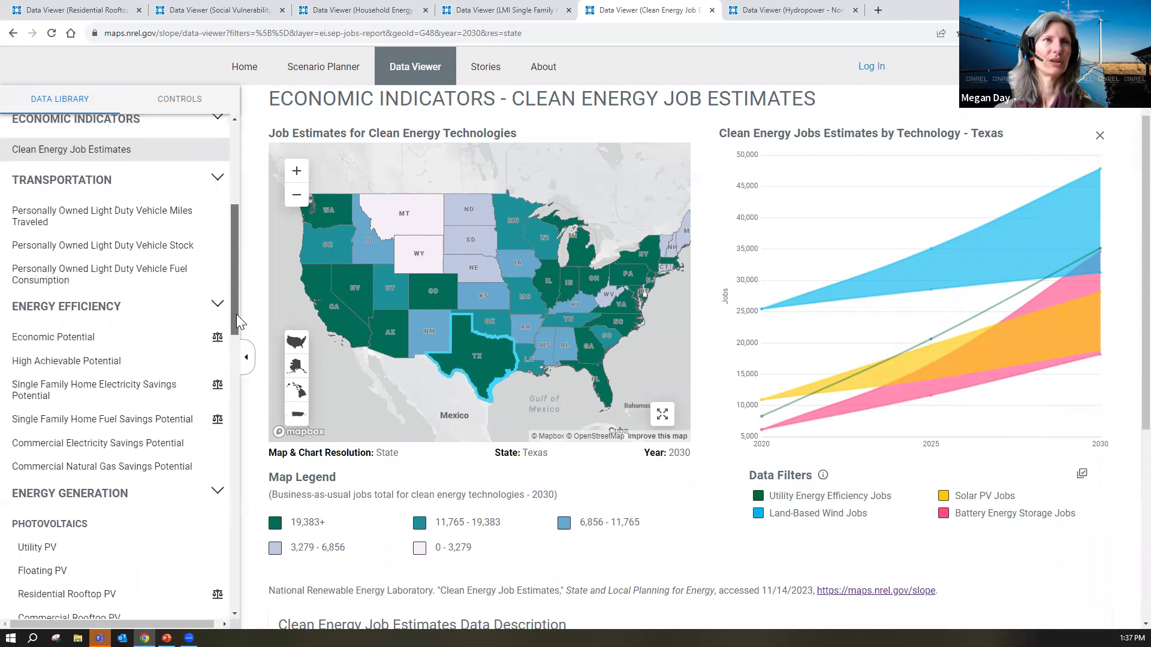
click(49, 245)
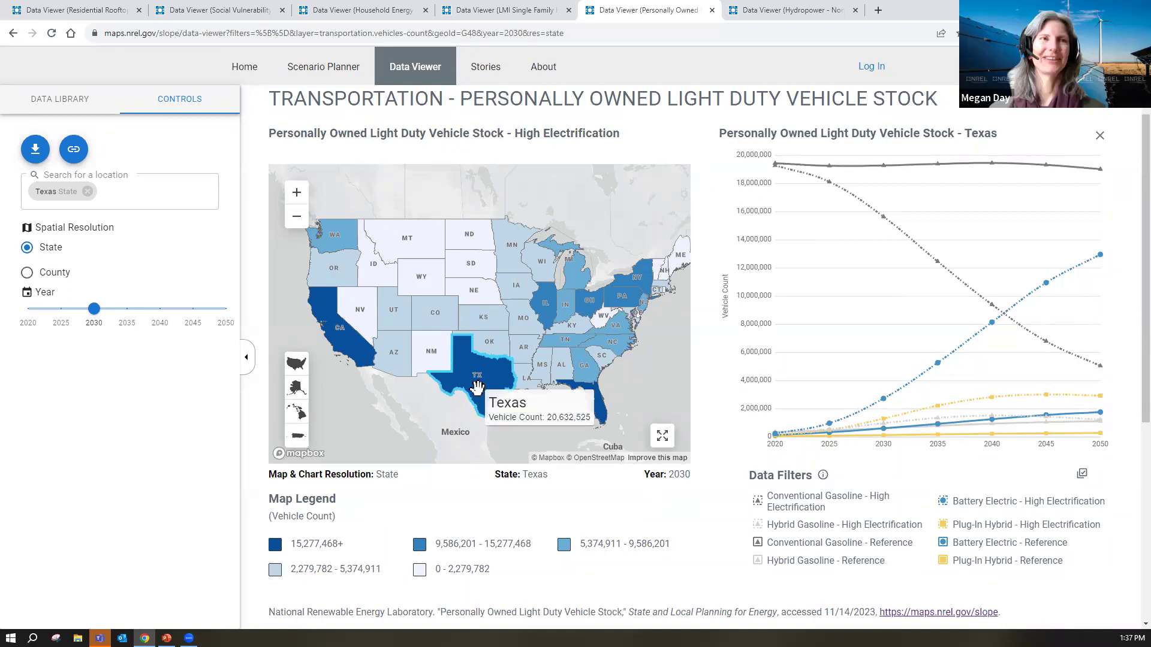
click(87, 192)
click(87, 192)
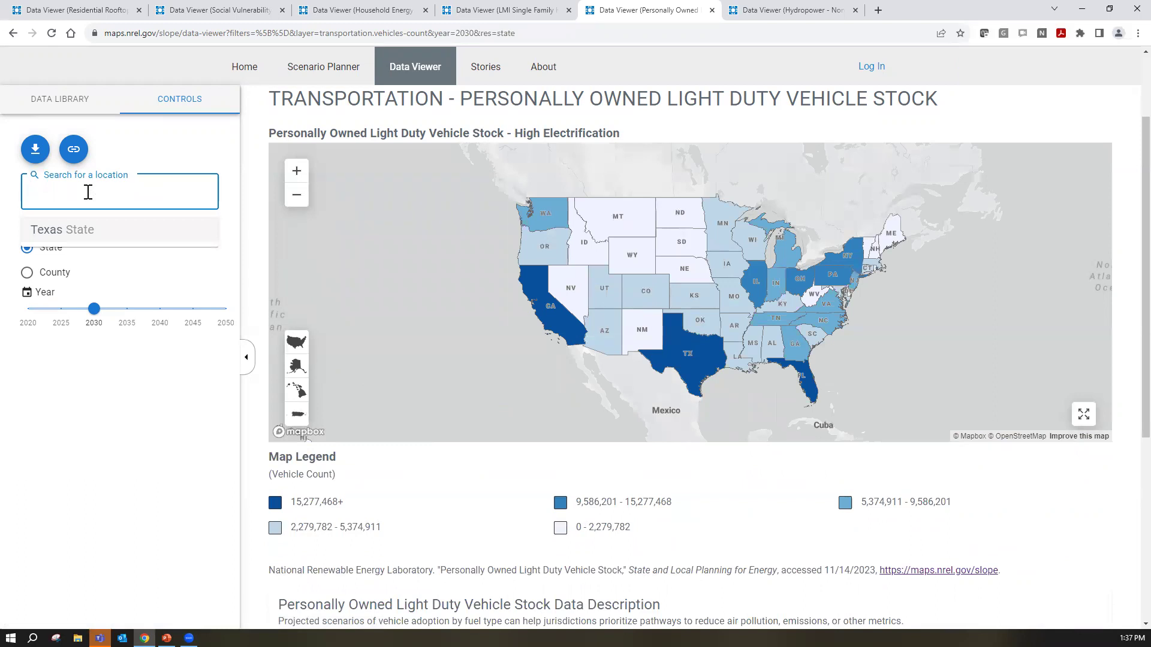
text(jacks)
key(BackSpace)
key(BackSpace)
key(BackSpace)
key(BackSpace)
key(BackSpace)
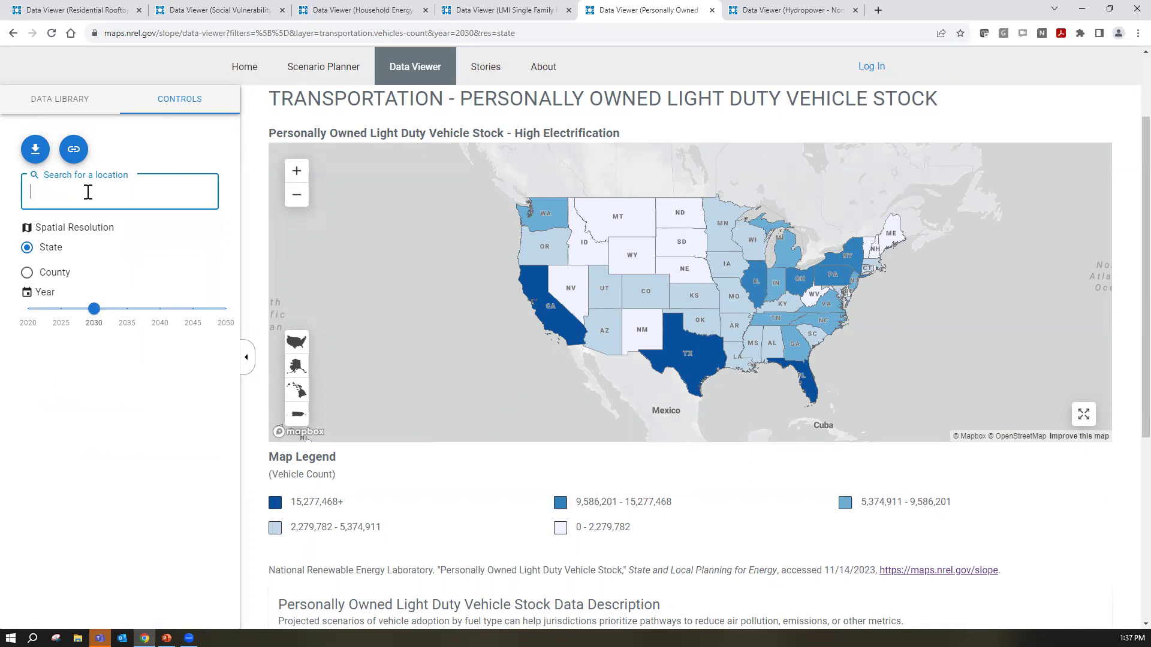
Step: Select Hood River, OR County as the vehicle stock location and show the surrounding northwestern counties on the map
text(hood ri)
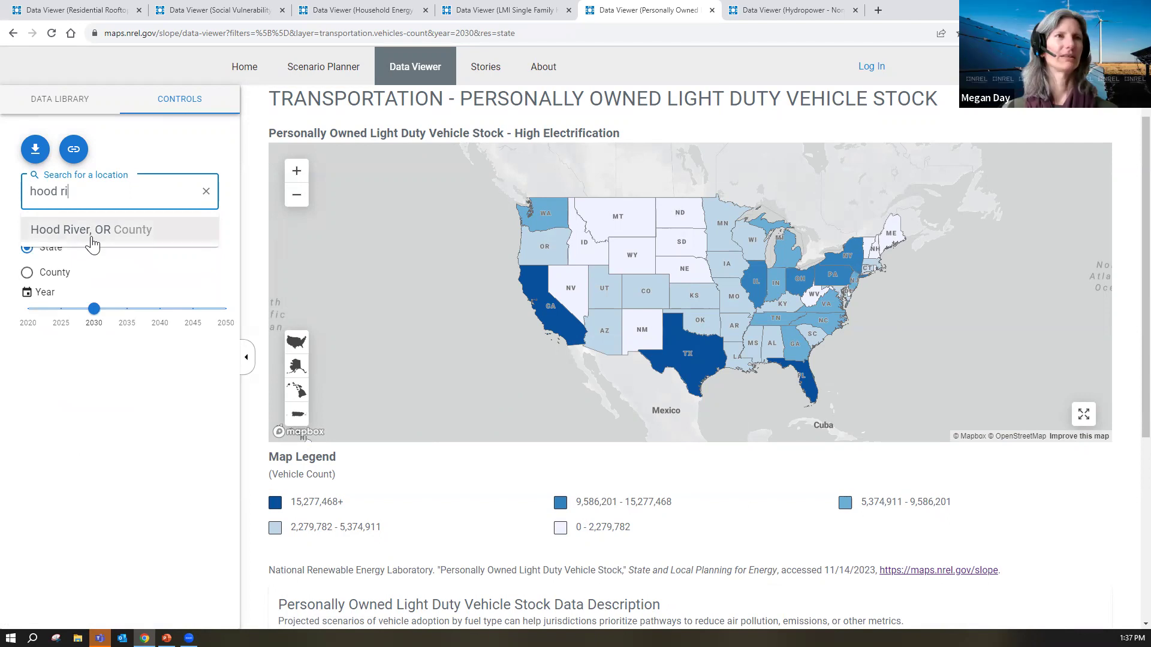
click(92, 230)
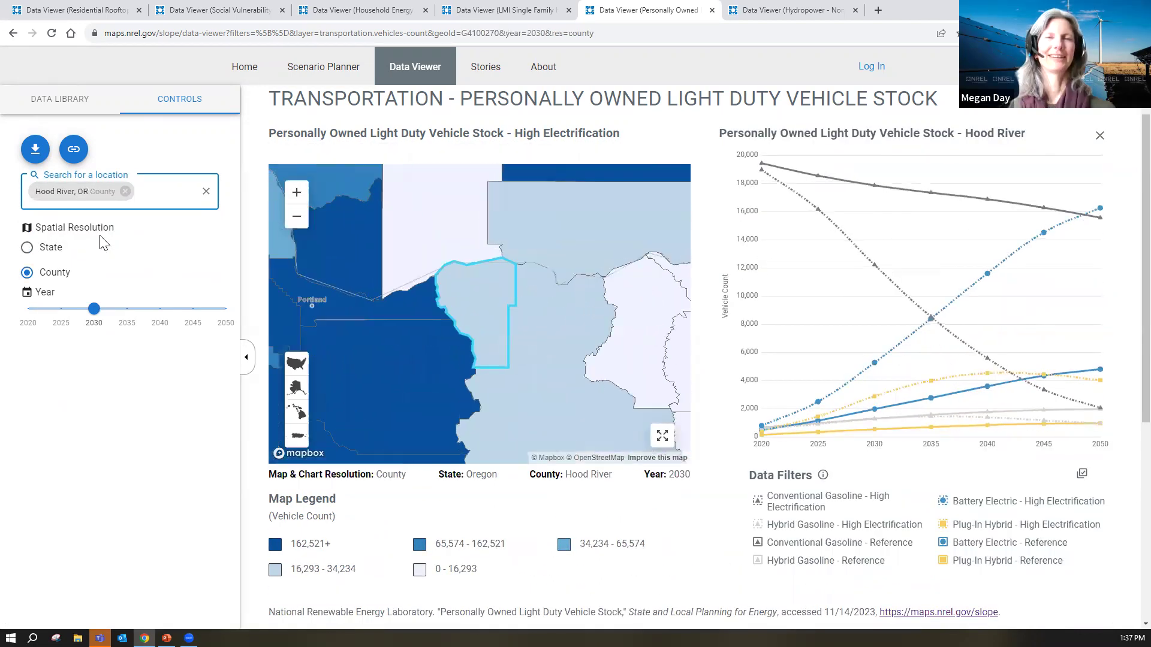
click(296, 216)
click(296, 215)
click(296, 216)
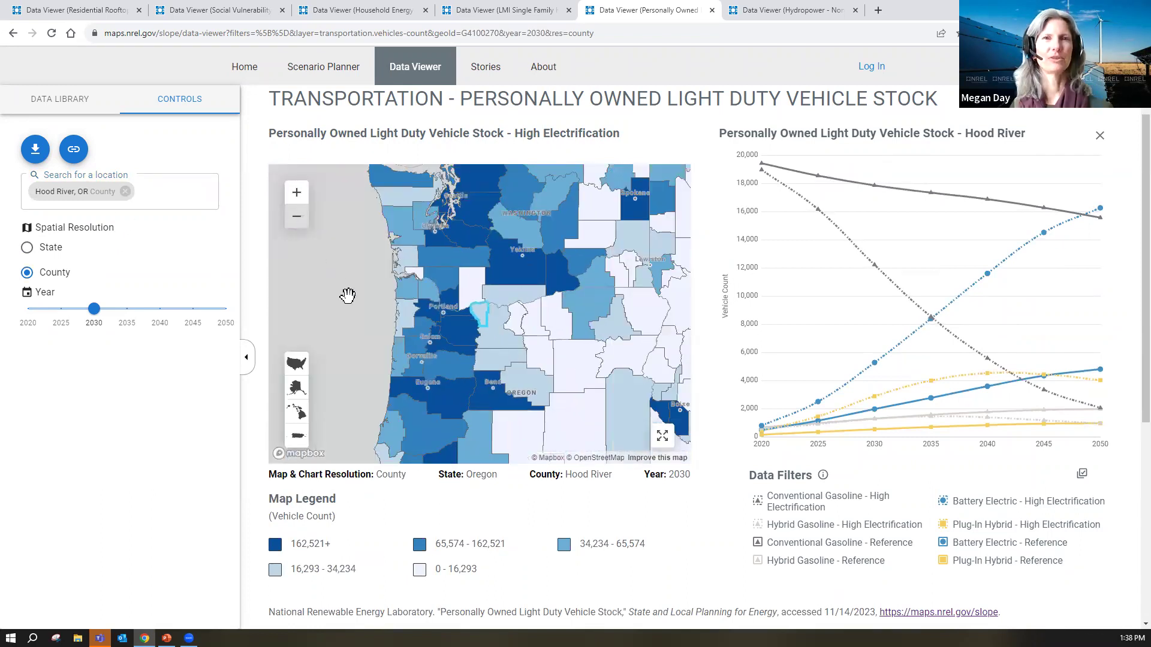
scroll(348, 294, down, 3)
drag(489, 376, 435, 355)
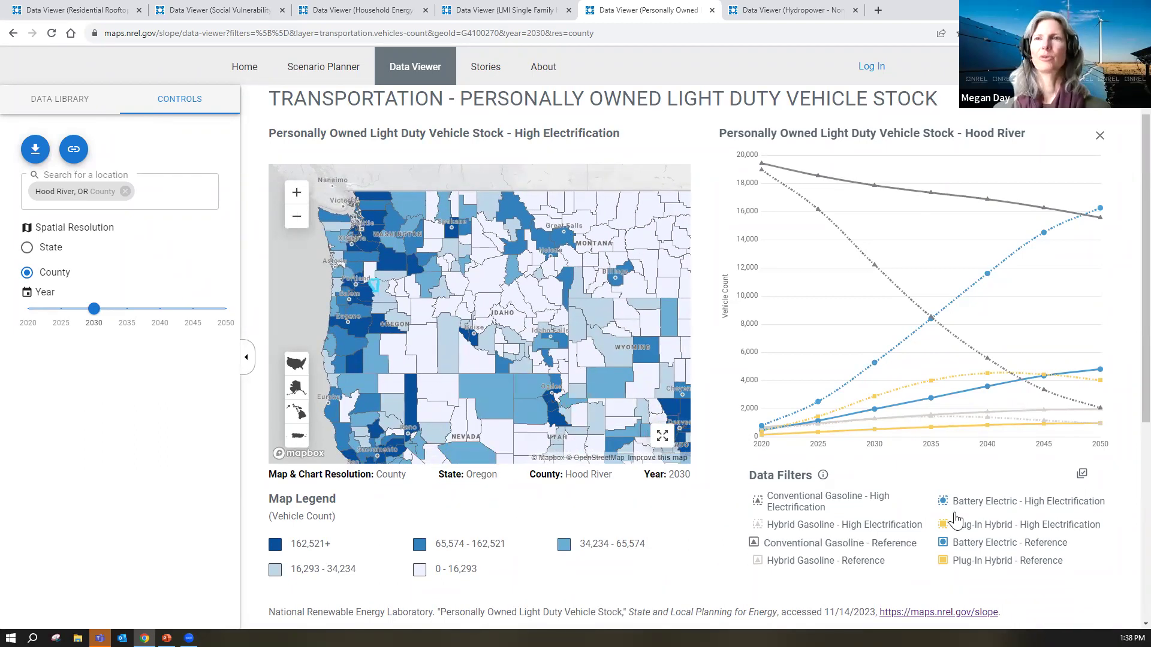
Step: Examine Hood River's vehicle stock projections by fuel type under the High Electrification and Reference scenarios
mouse_move(739, 336)
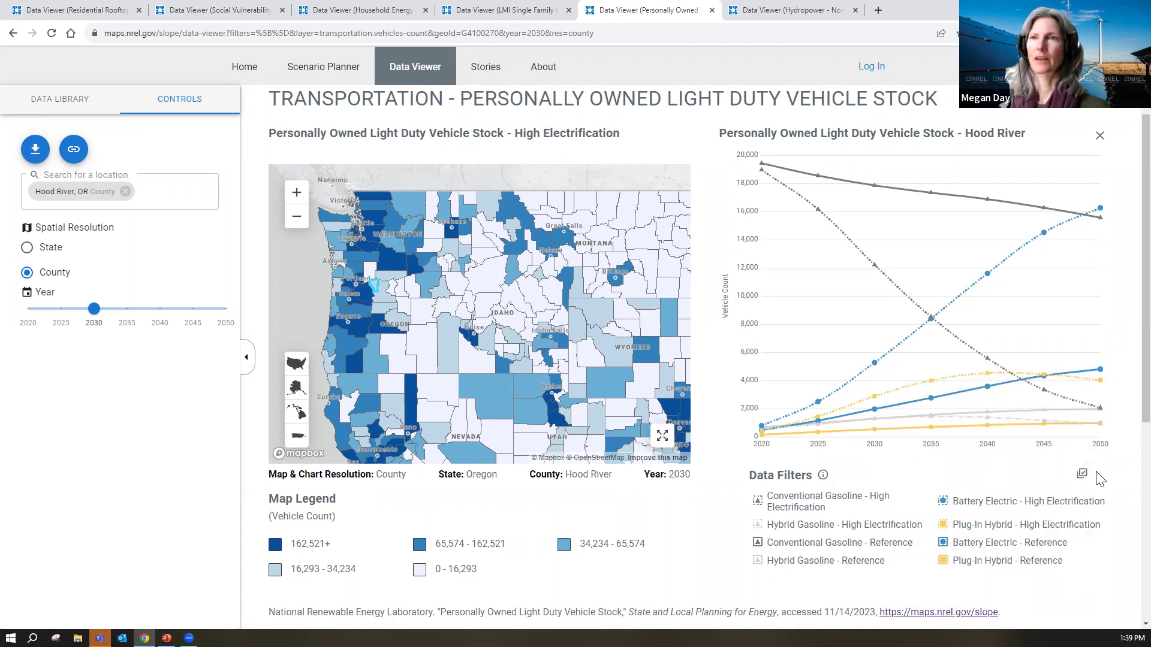
mouse_move(1100, 211)
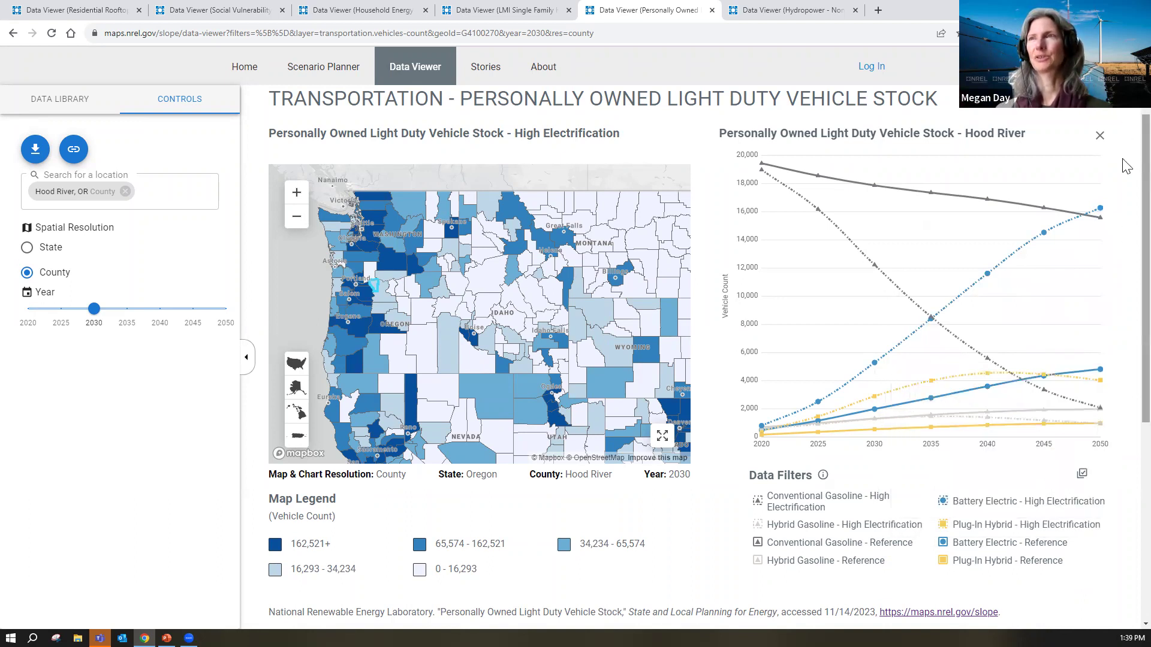
scroll(1126, 165, up, 3)
scroll(1127, 177, down, 3)
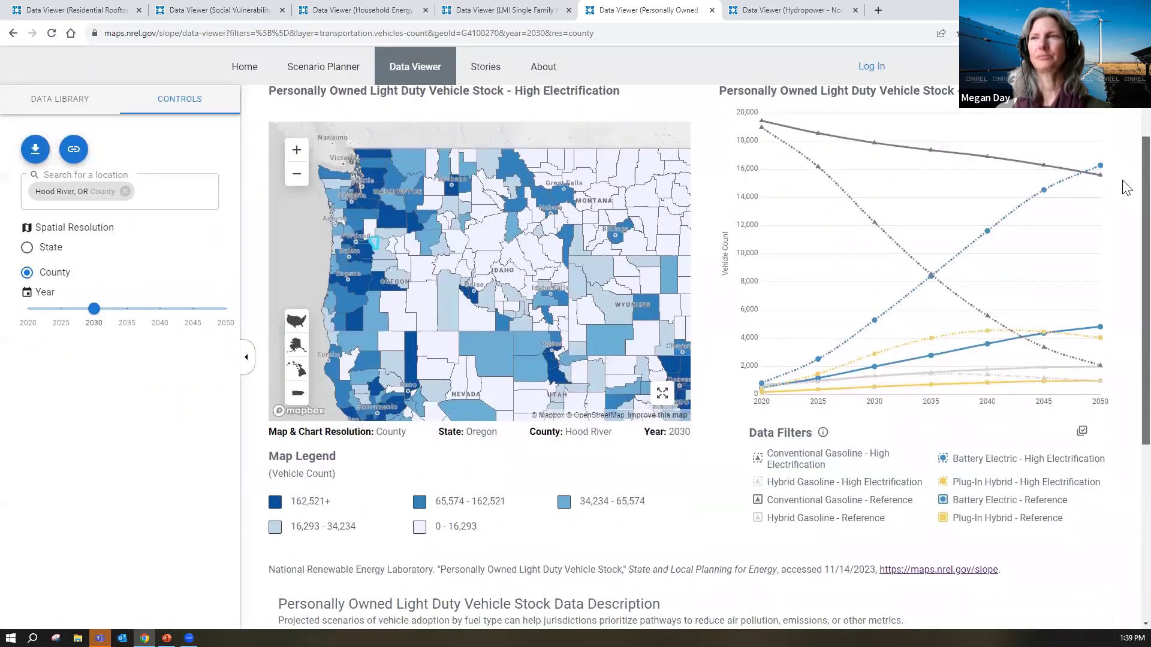
scroll(1125, 204, down, 2)
scroll(1126, 237, up, 3)
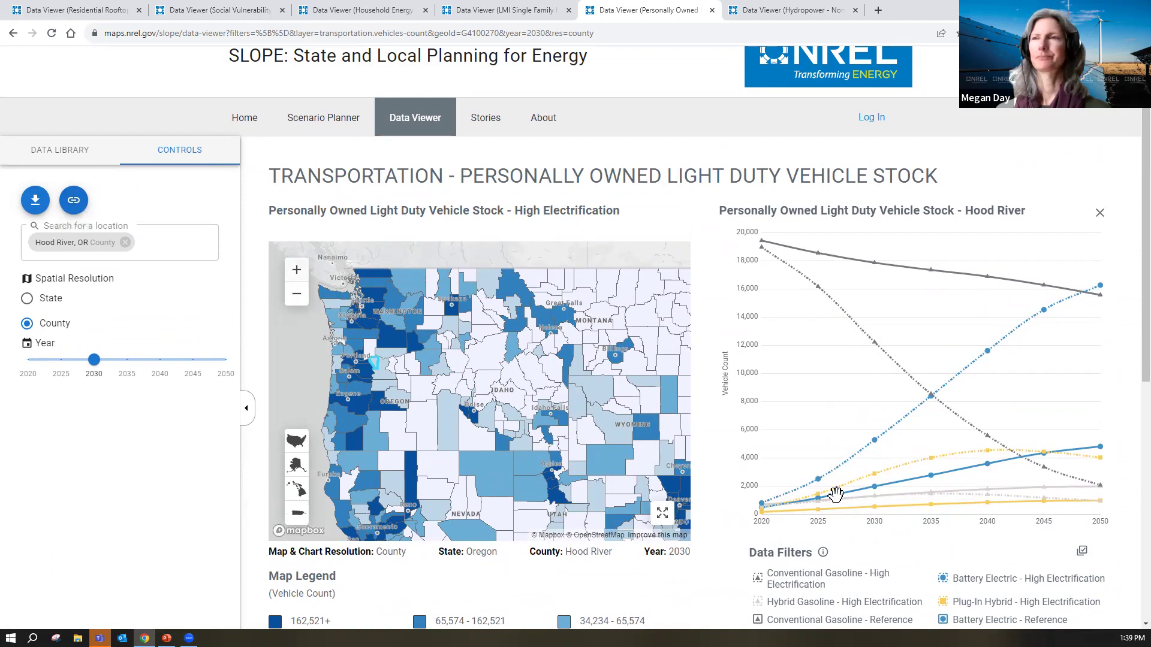
scroll(1126, 384, down, 1)
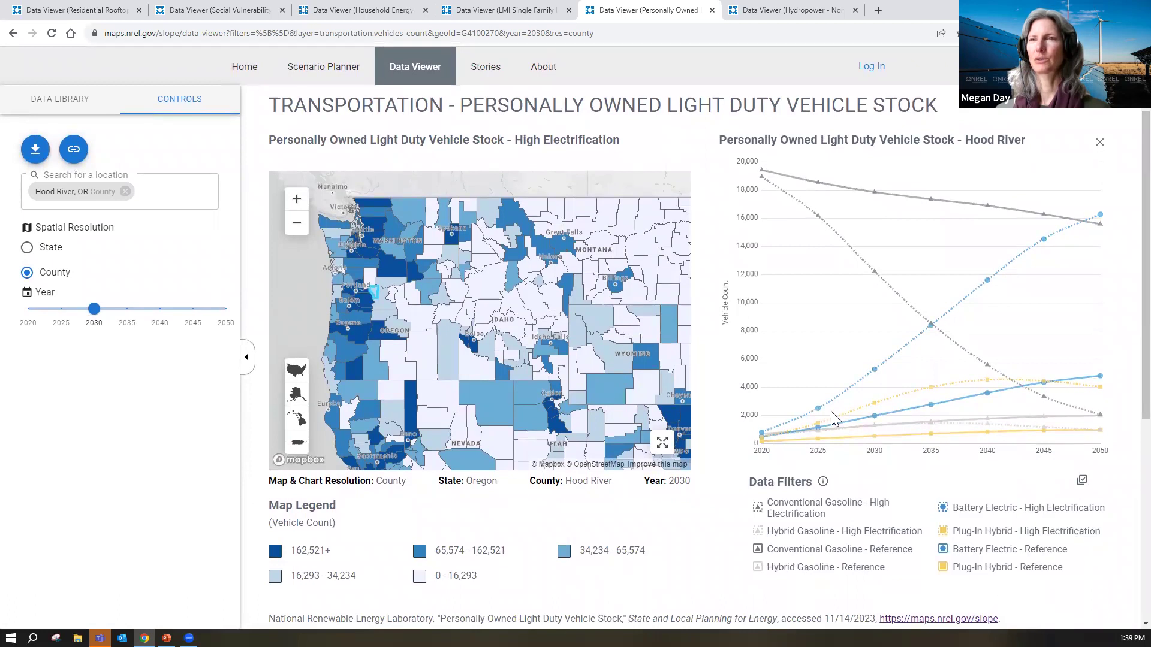
mouse_move(831, 411)
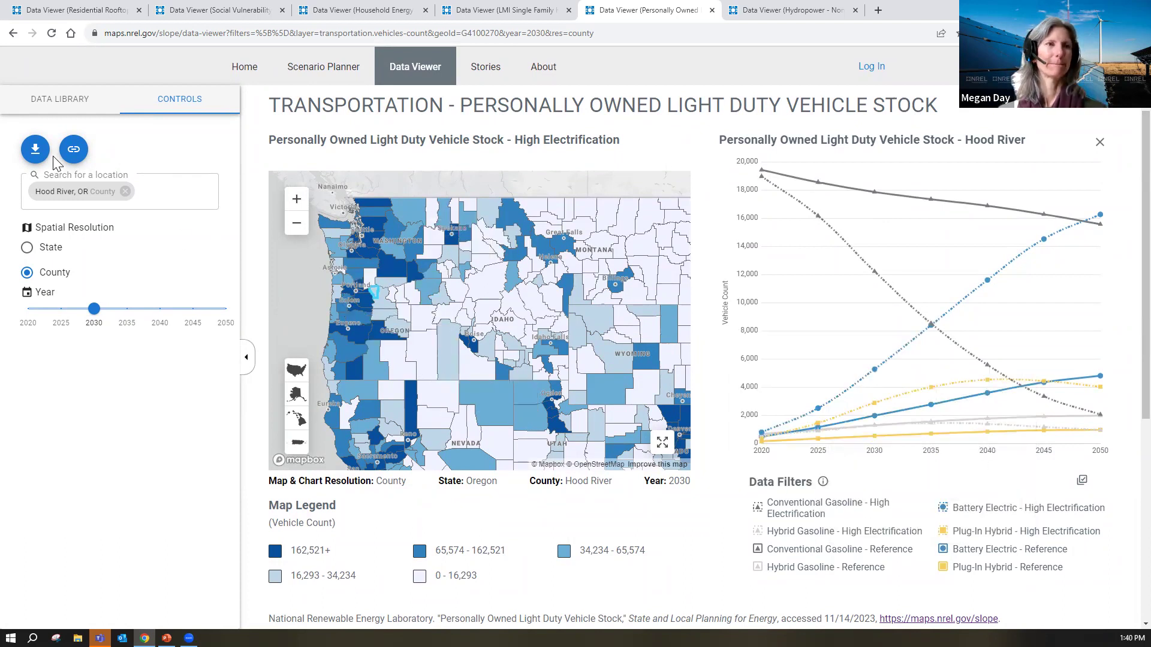
Step: Display the Single Family Home Electricity Savings Potential layer from Energy Efficiency
click(50, 100)
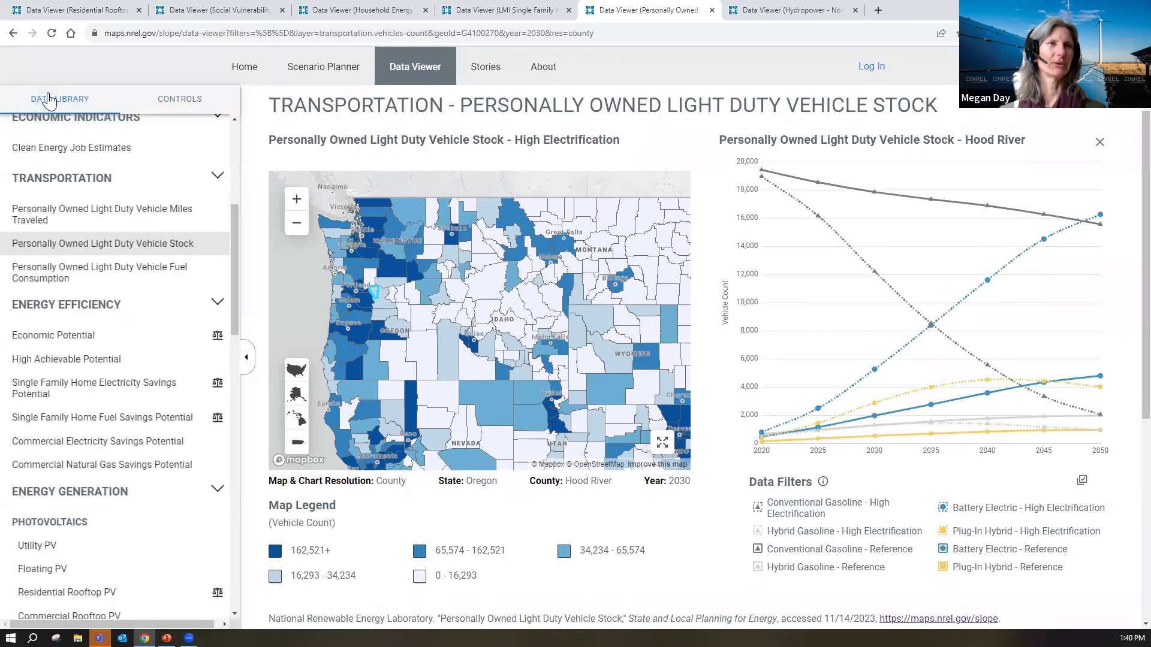
drag(231, 299, 242, 353)
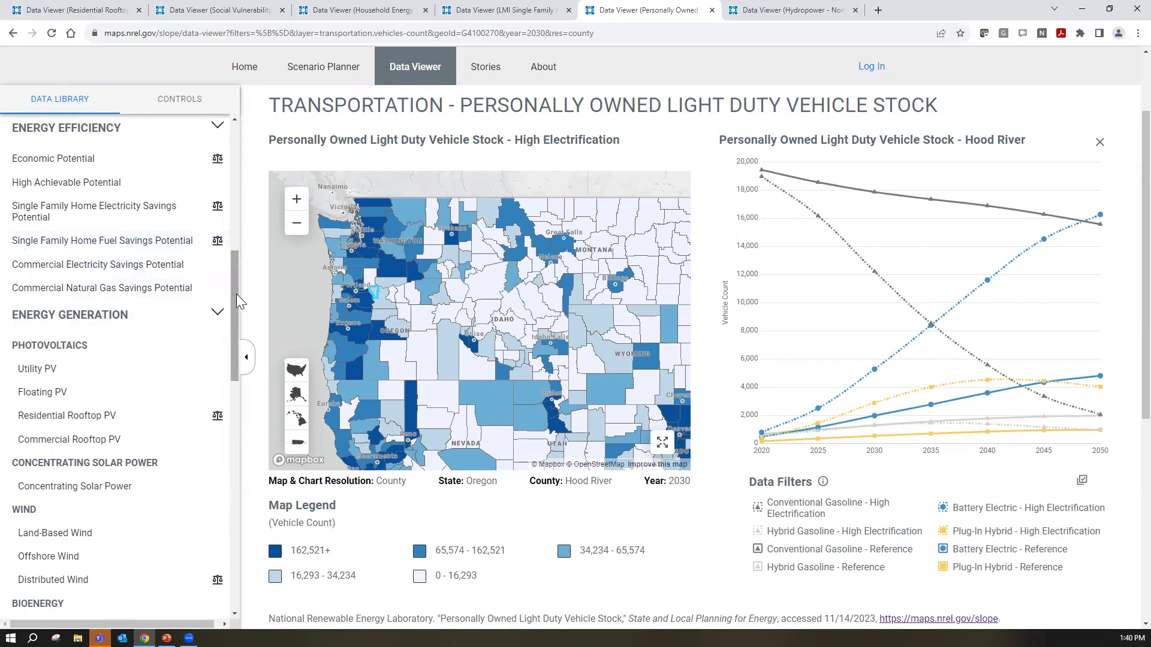
drag(237, 294, 239, 281)
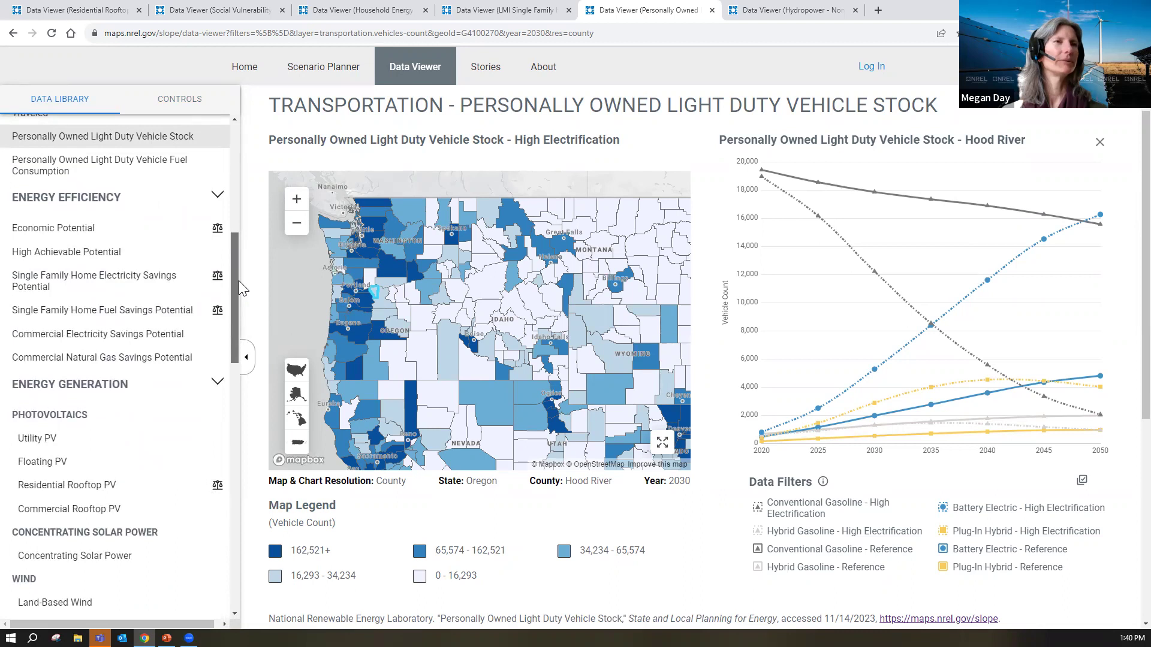
click(126, 282)
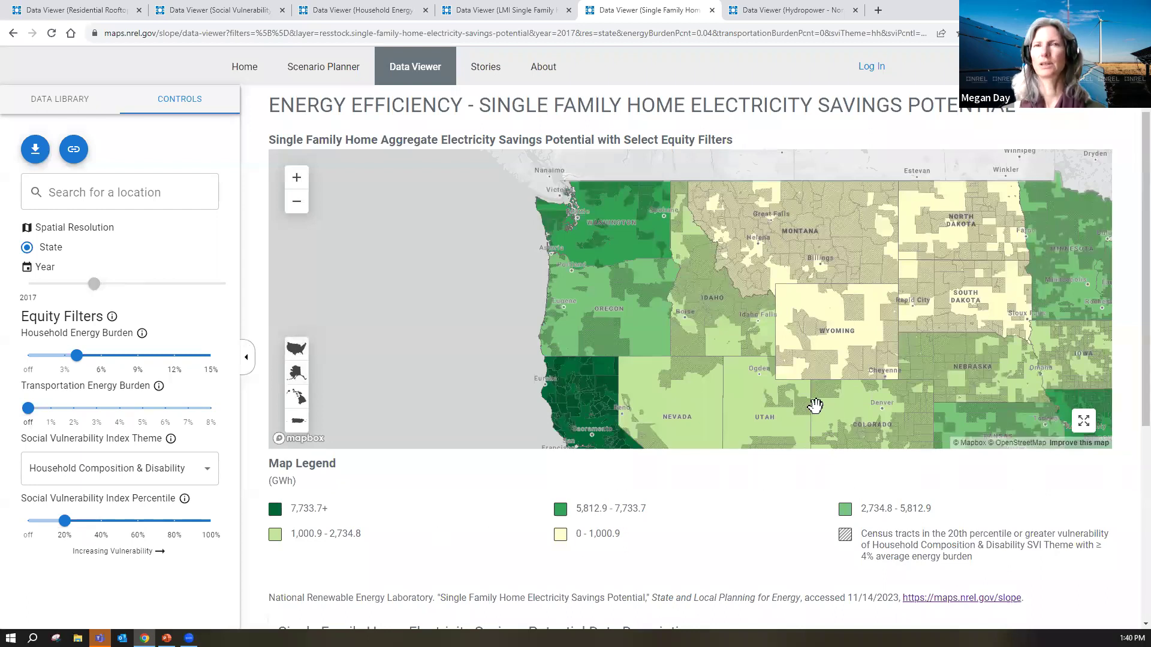
Step: Select Ohio on the savings potential map and examine its top ten electricity savings measures
drag(676, 412, 428, 377)
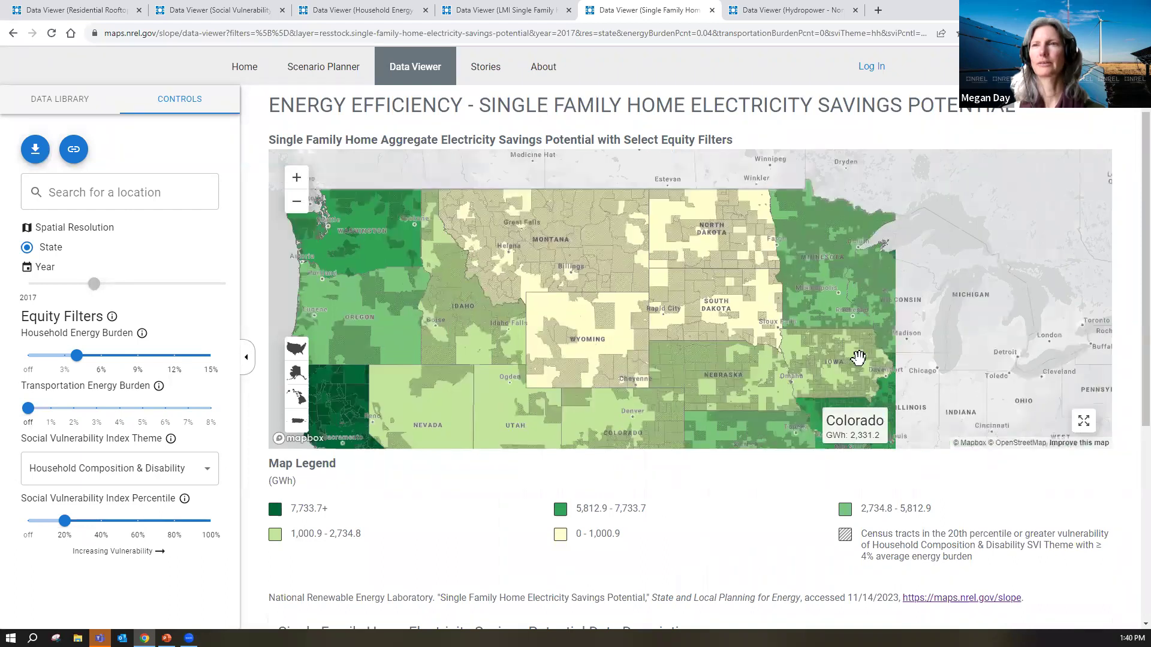
key(Right)
key(Right)
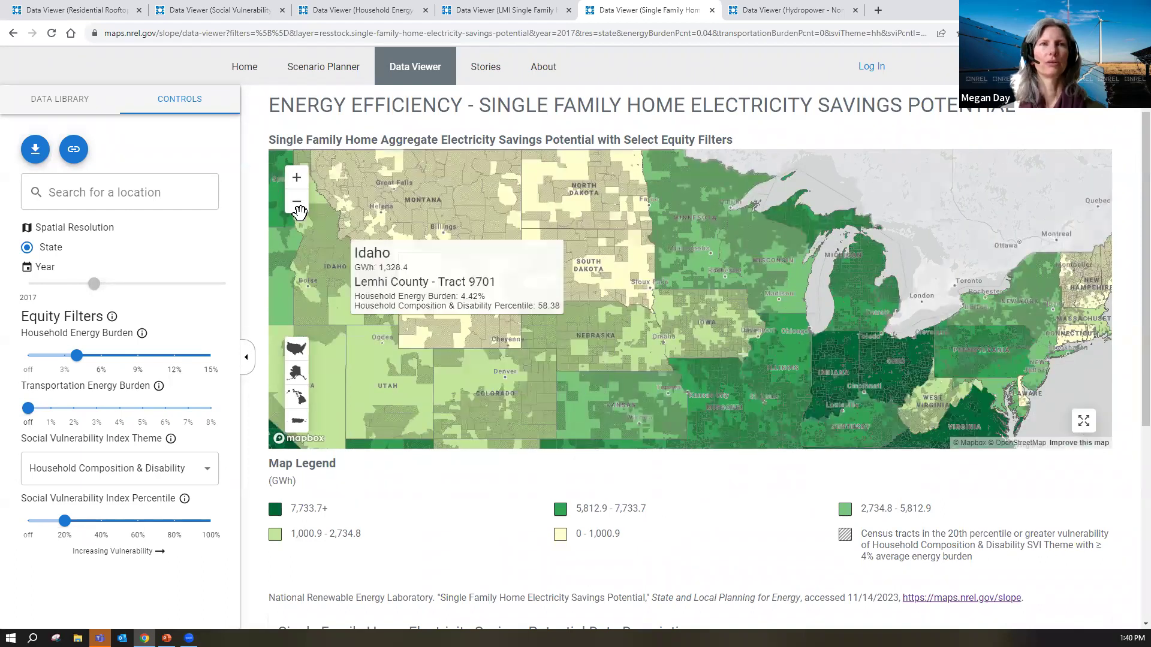
click(297, 203)
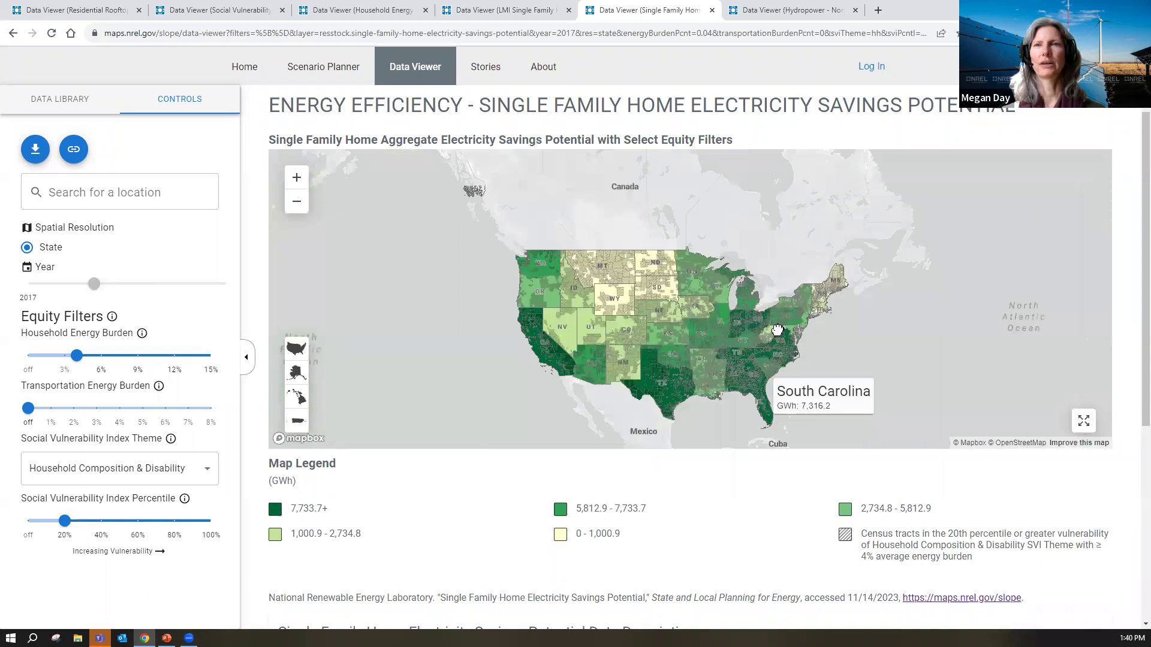
click(297, 178)
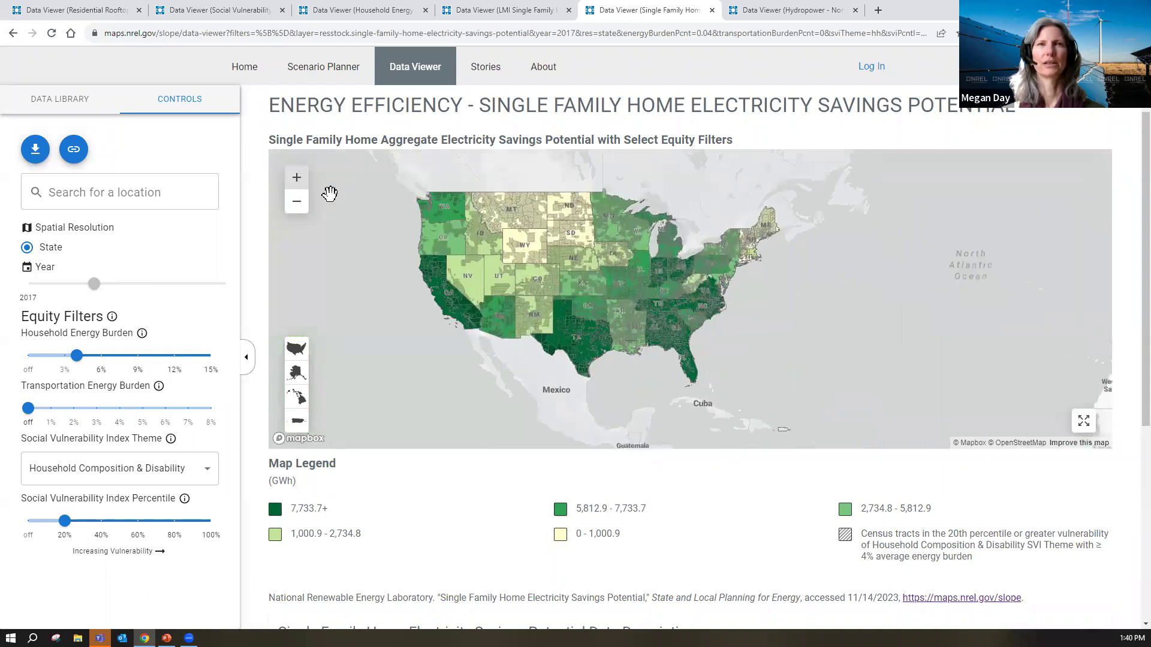
scroll(659, 365, up, 3)
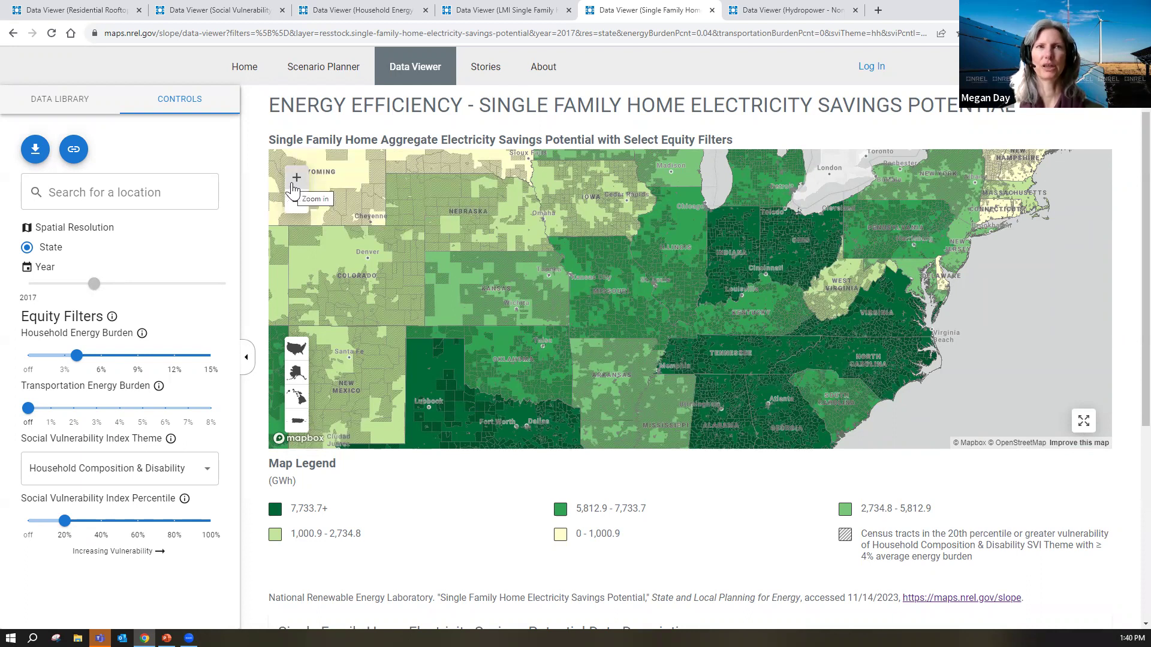
click(299, 208)
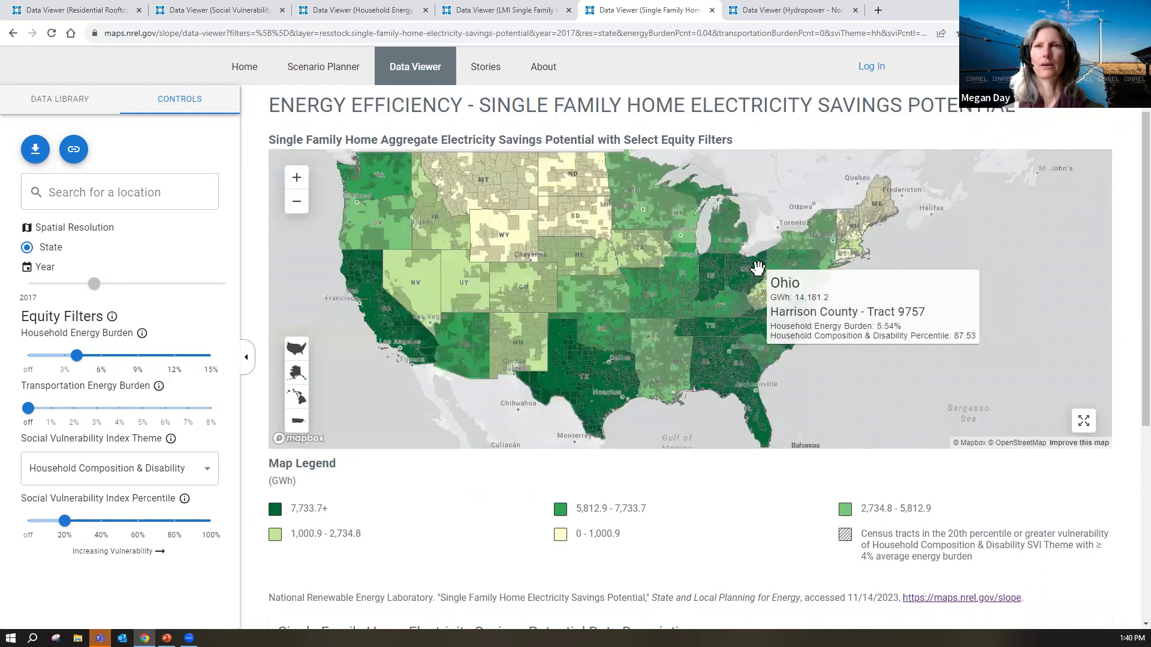
click(760, 274)
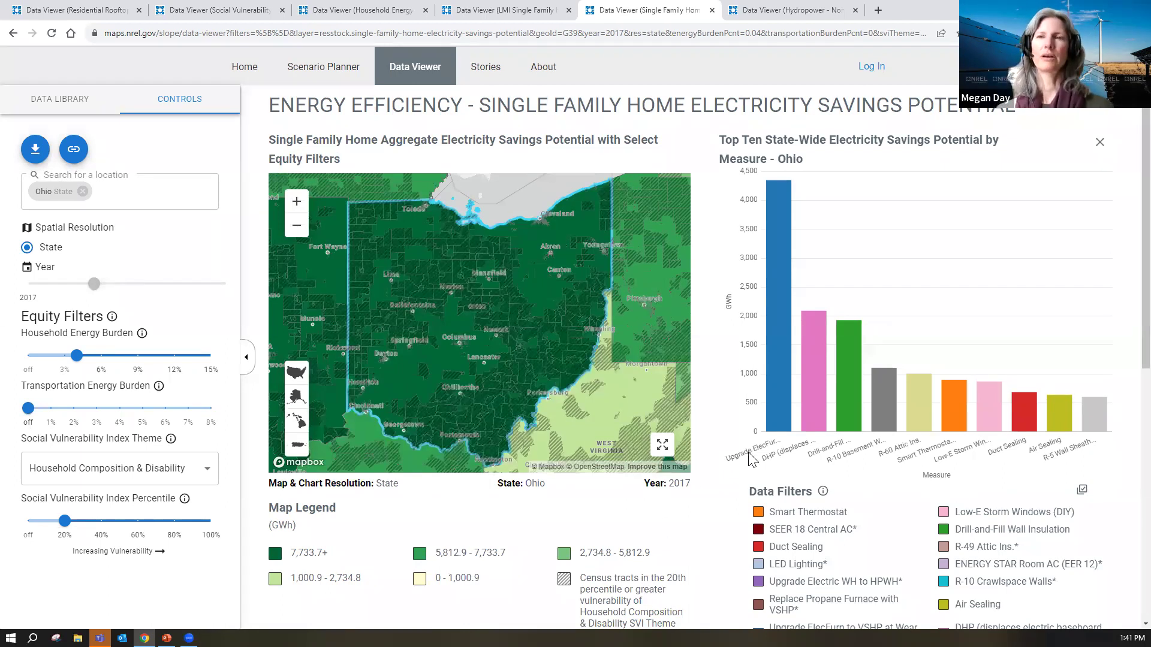
mouse_move(767, 428)
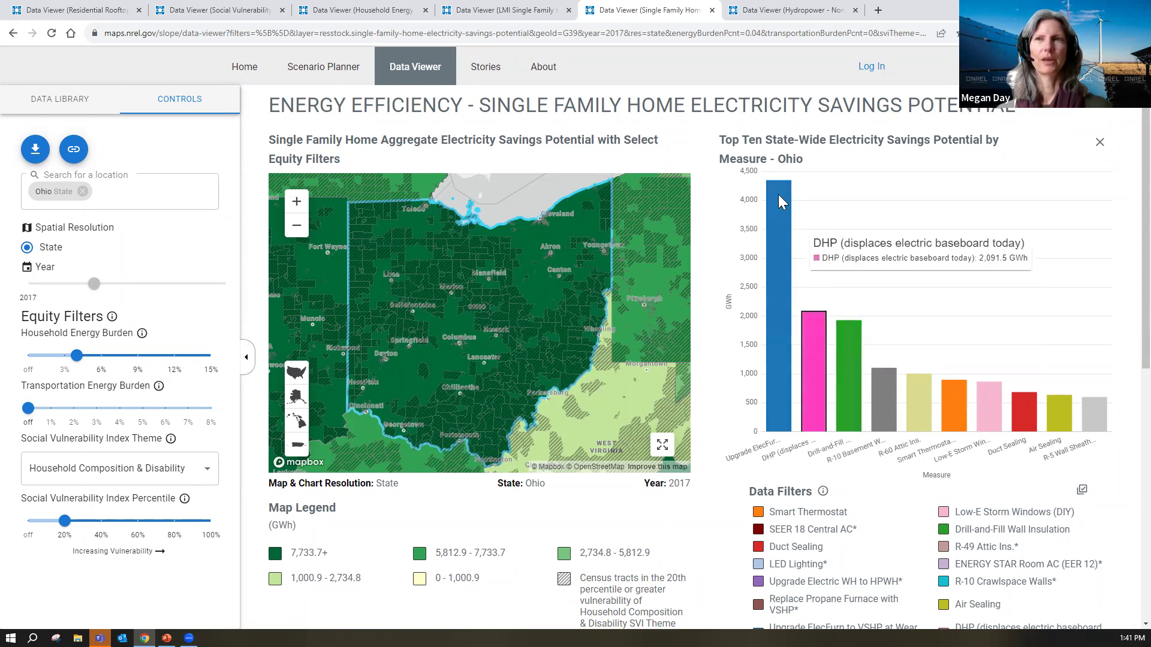
mouse_move(778, 194)
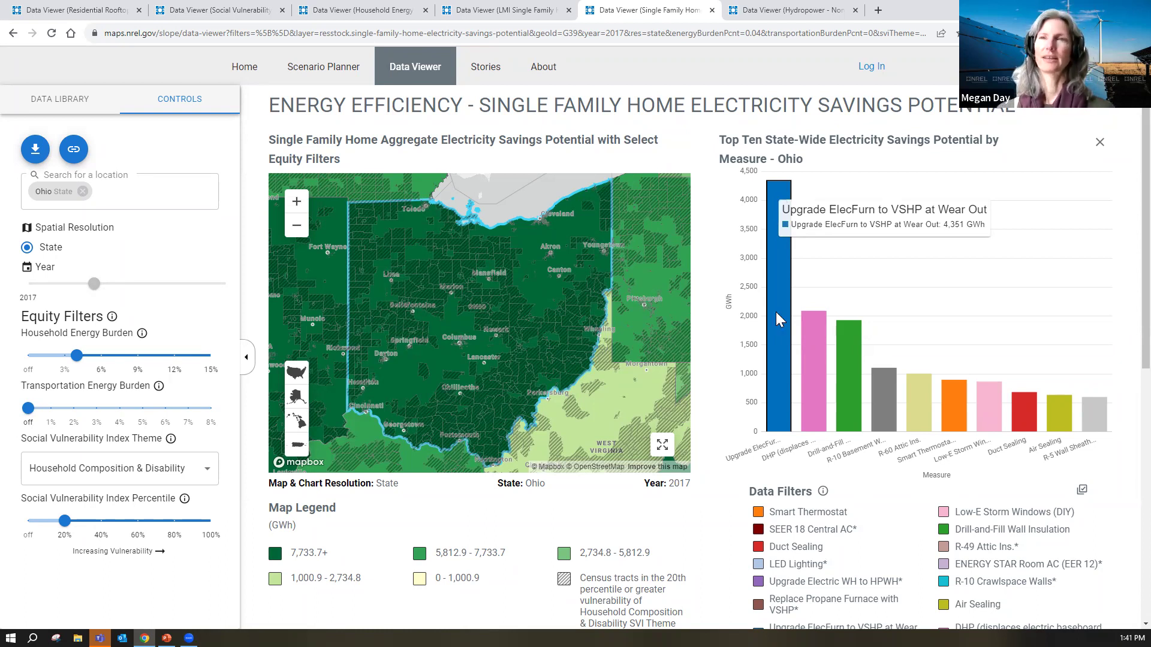
mouse_move(815, 371)
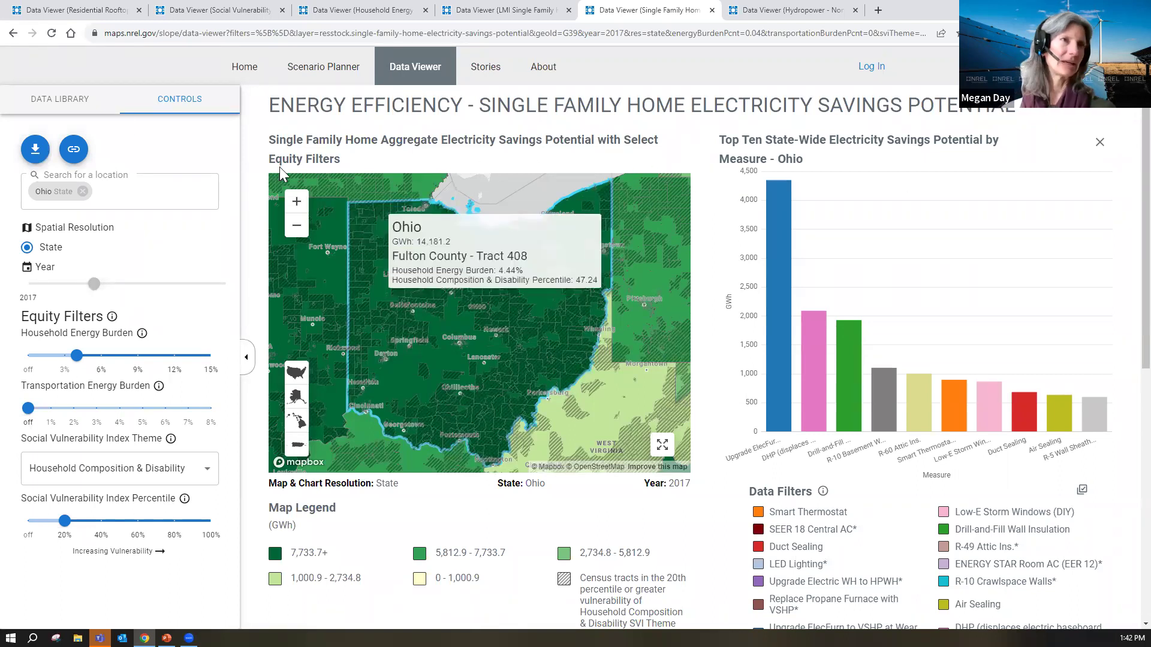
Step: Display the Utility PV layer from the photovoltaics group and set its spatial resolution to County
click(76, 106)
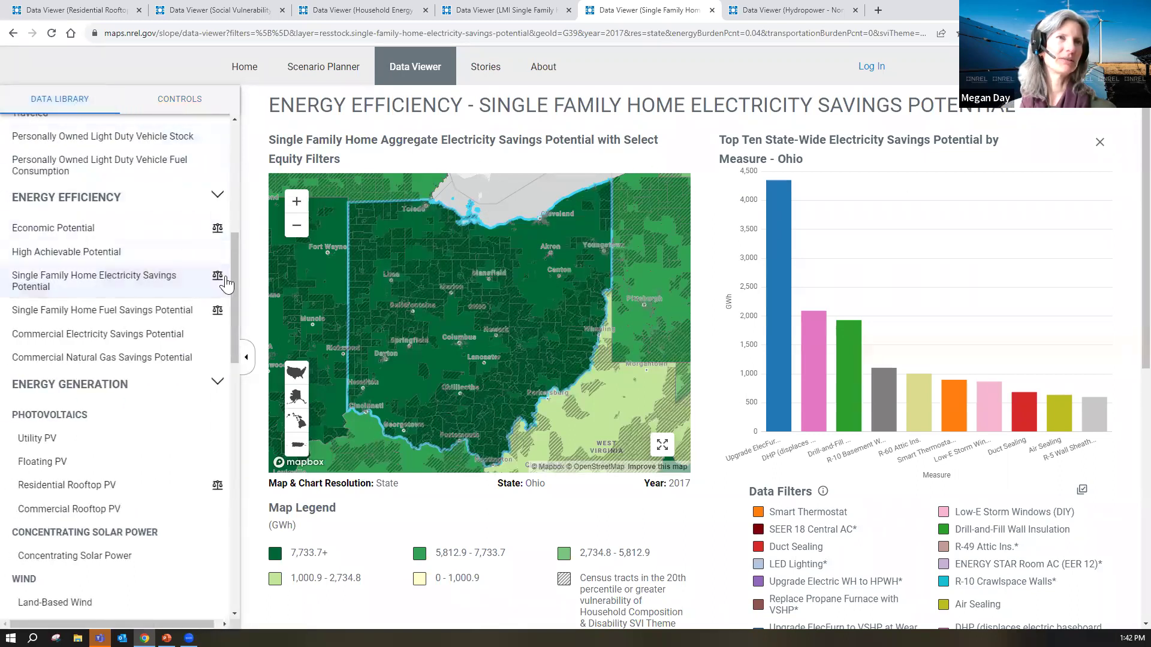
drag(235, 273, 248, 353)
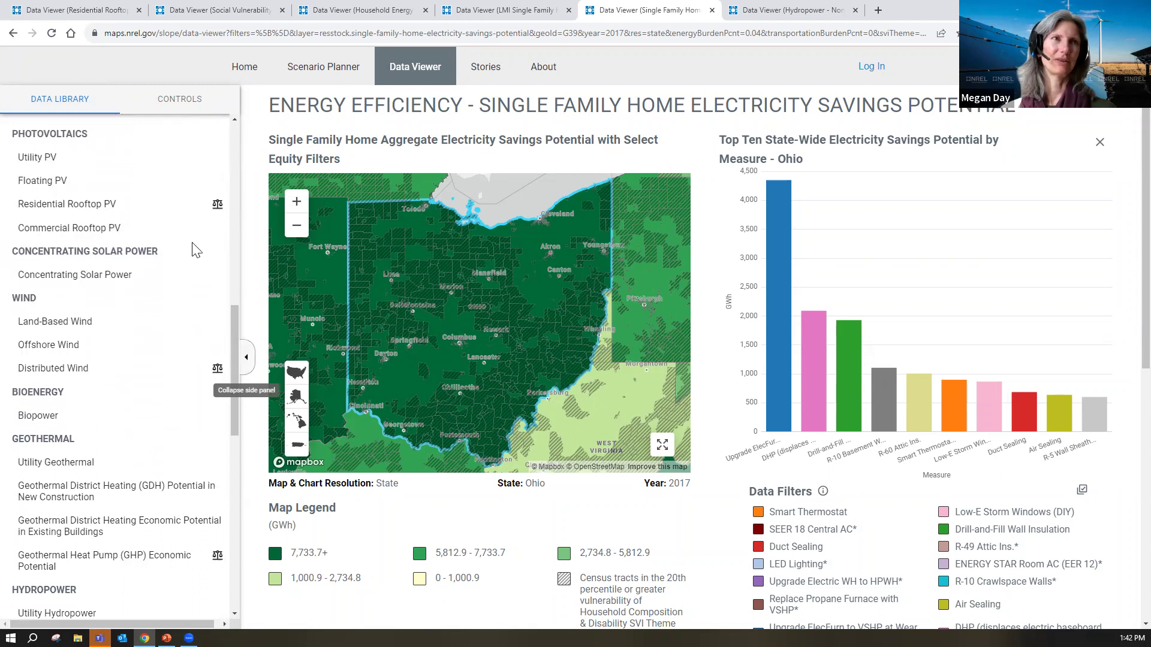
click(51, 160)
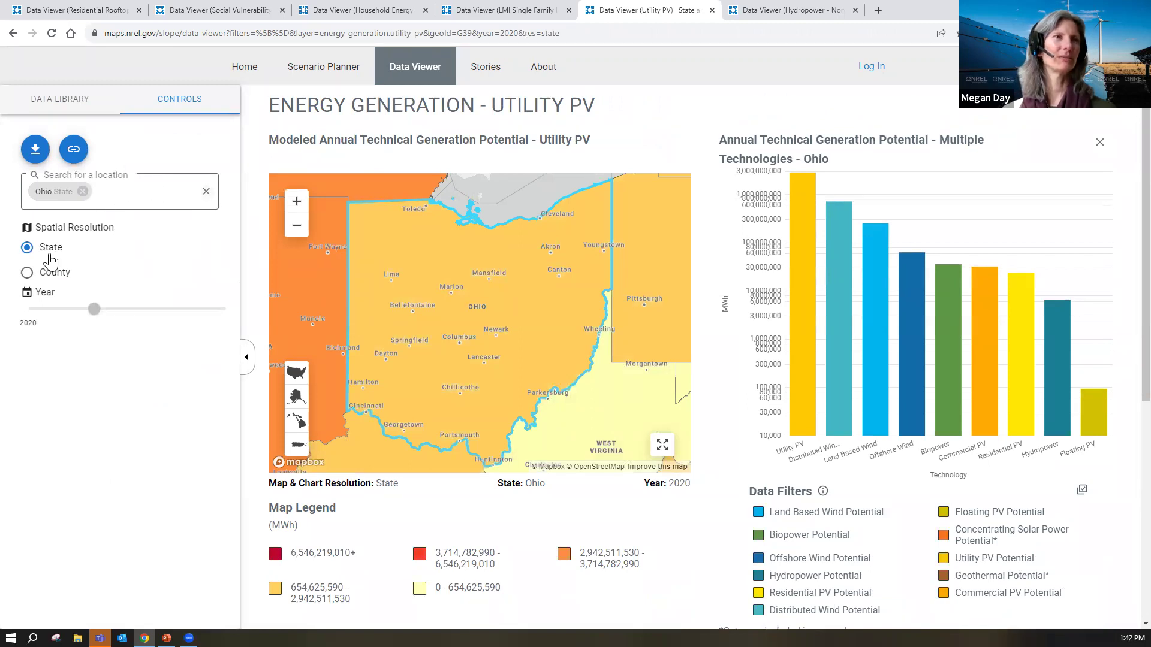
click(26, 274)
click(78, 197)
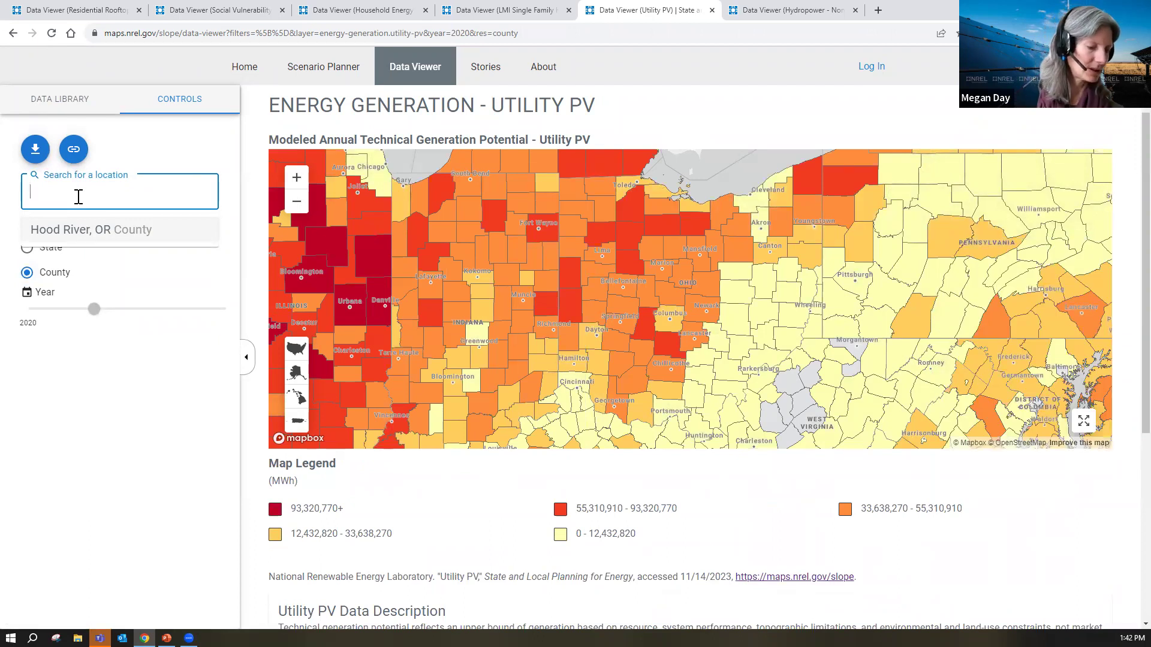
text(Mcclenn)
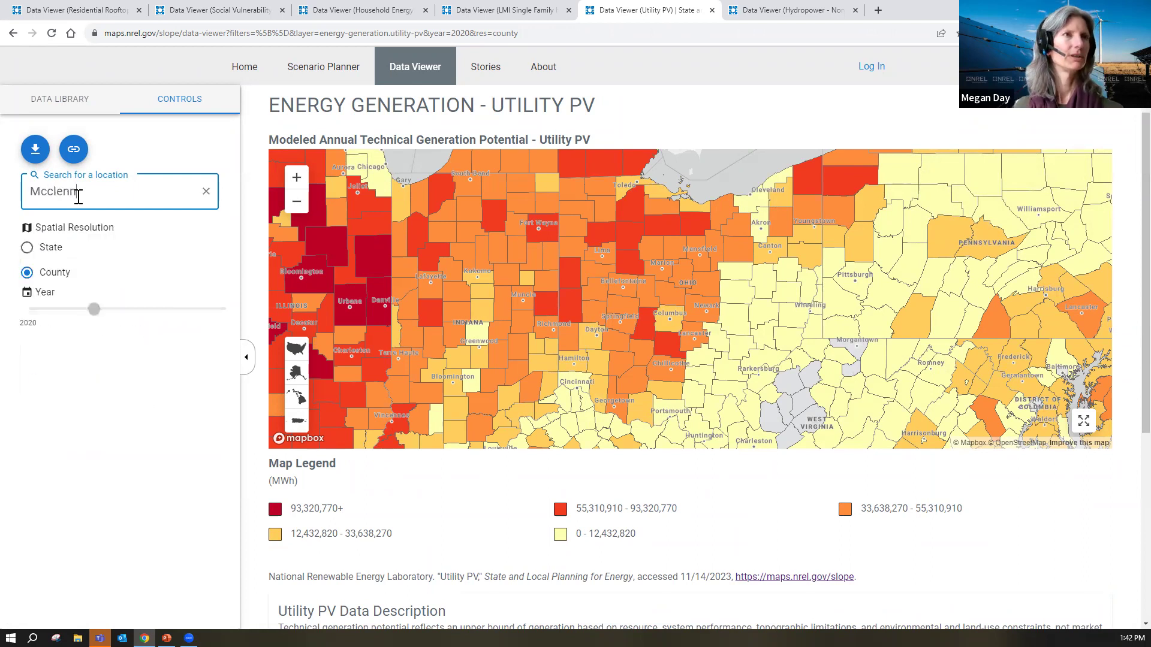
text(an)
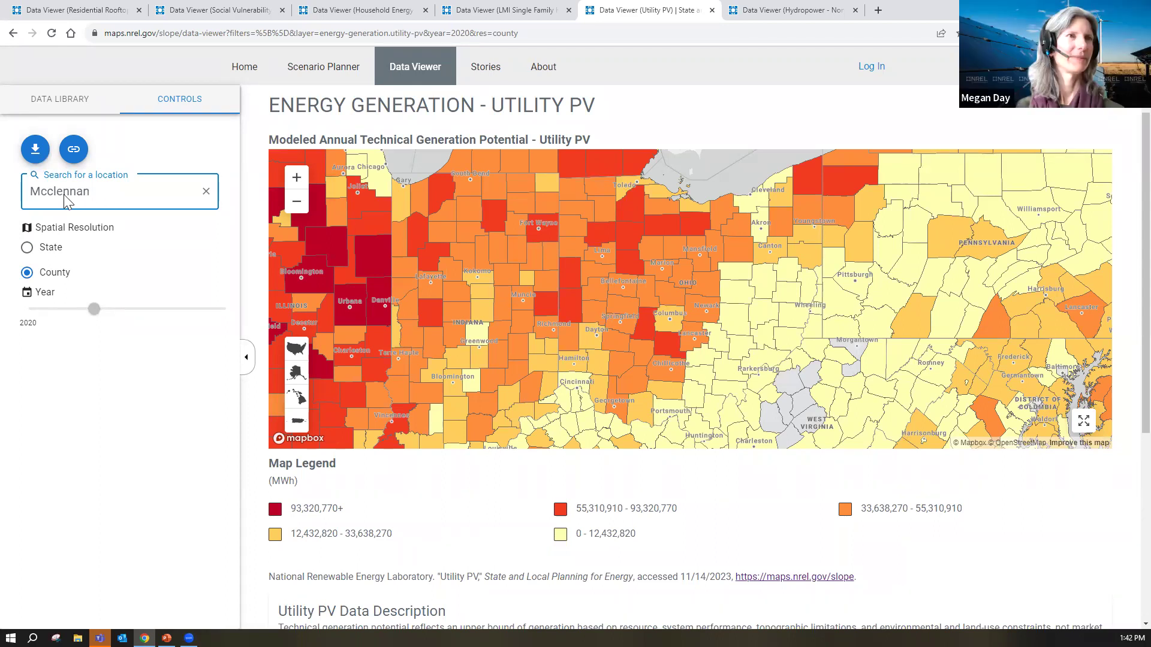
double_click(33, 192)
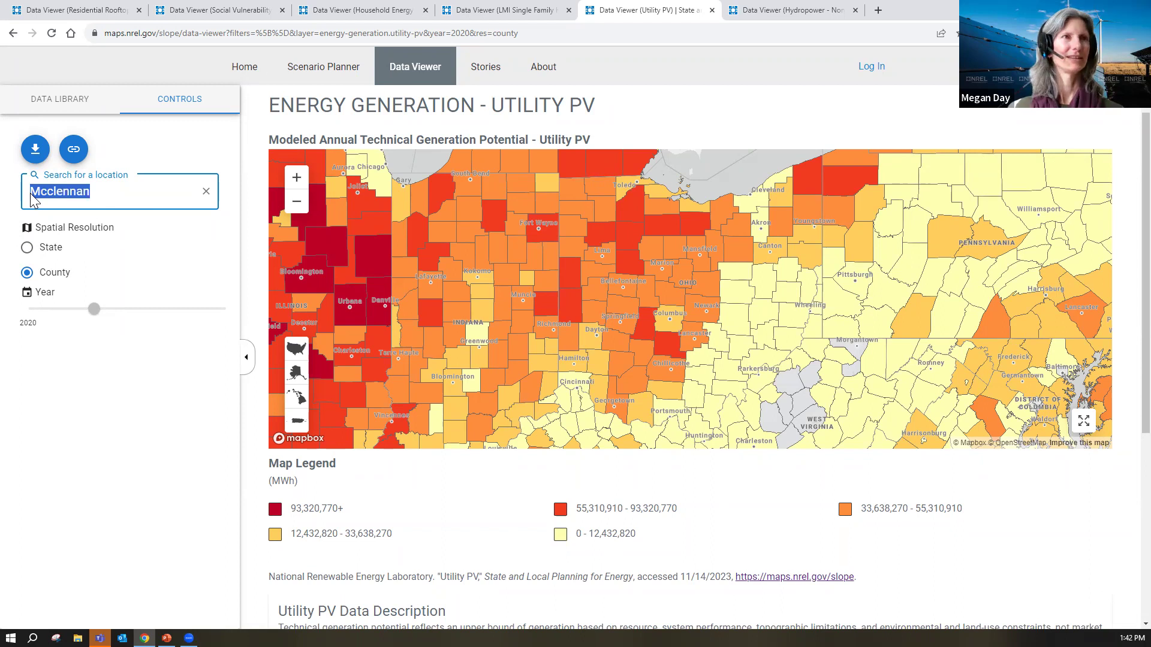
key(BackSpace)
Step: Select McLennan, TX County as the Utility PV location and show it within the wider Texas region
text(mc)
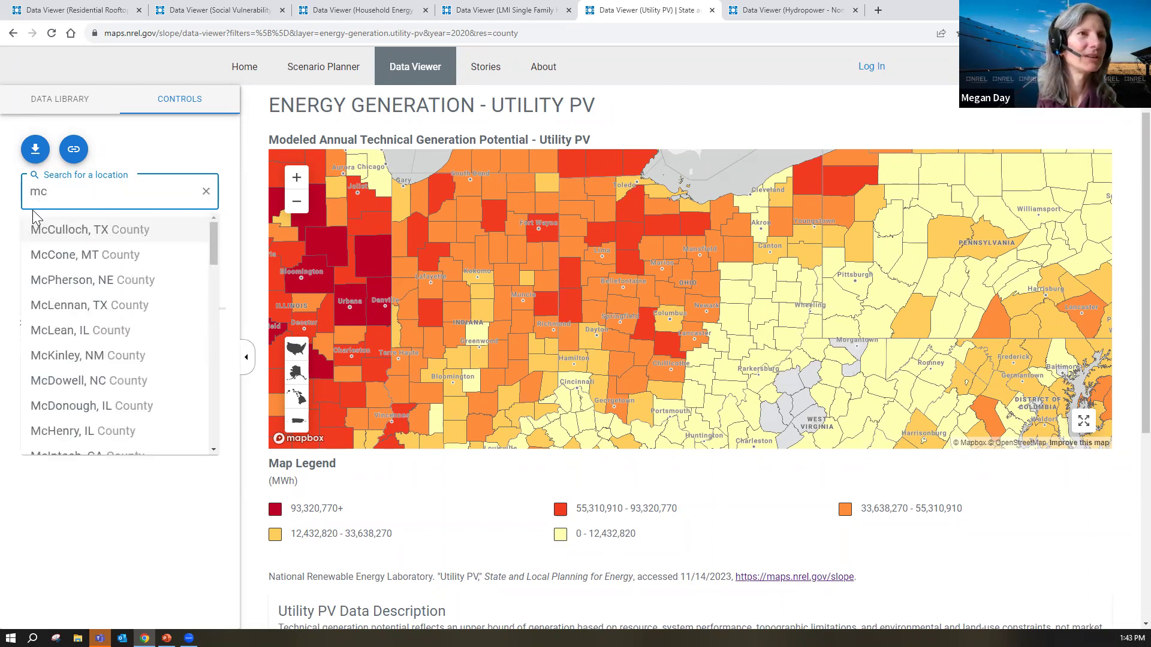
click(66, 307)
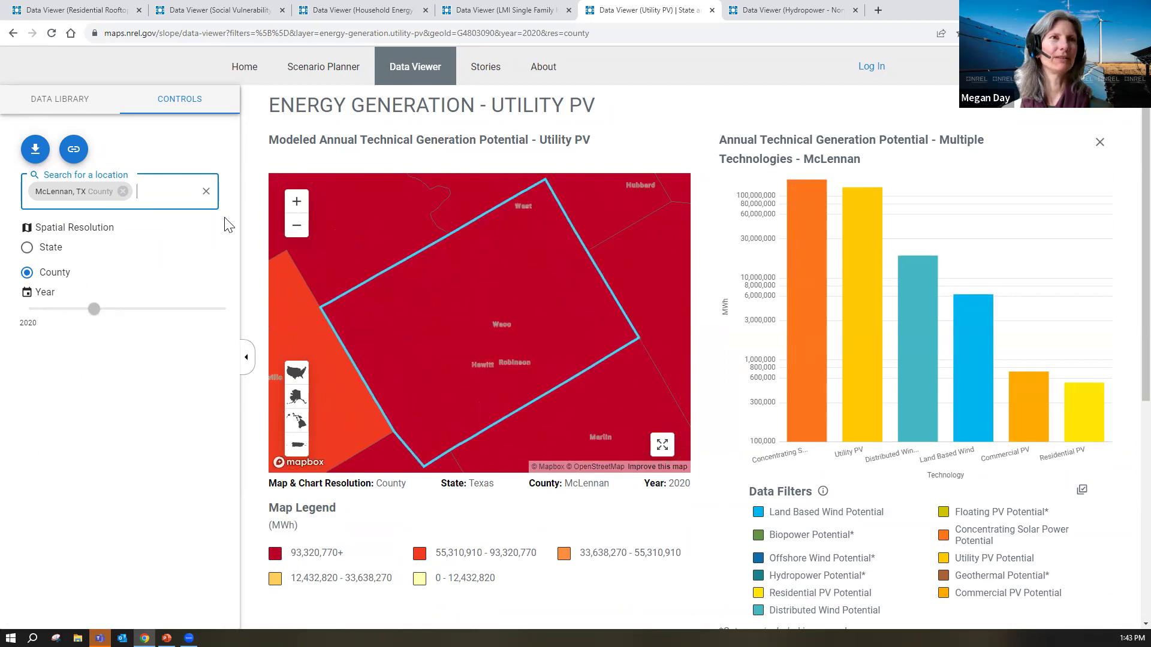
click(296, 226)
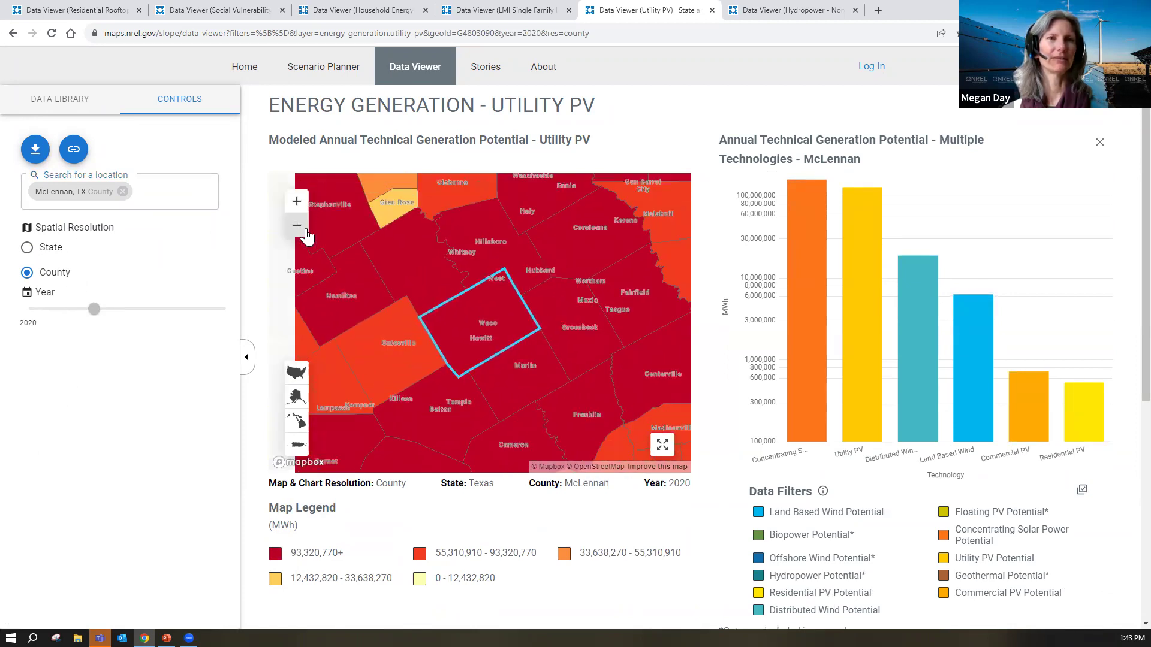
click(296, 225)
click(296, 226)
click(296, 225)
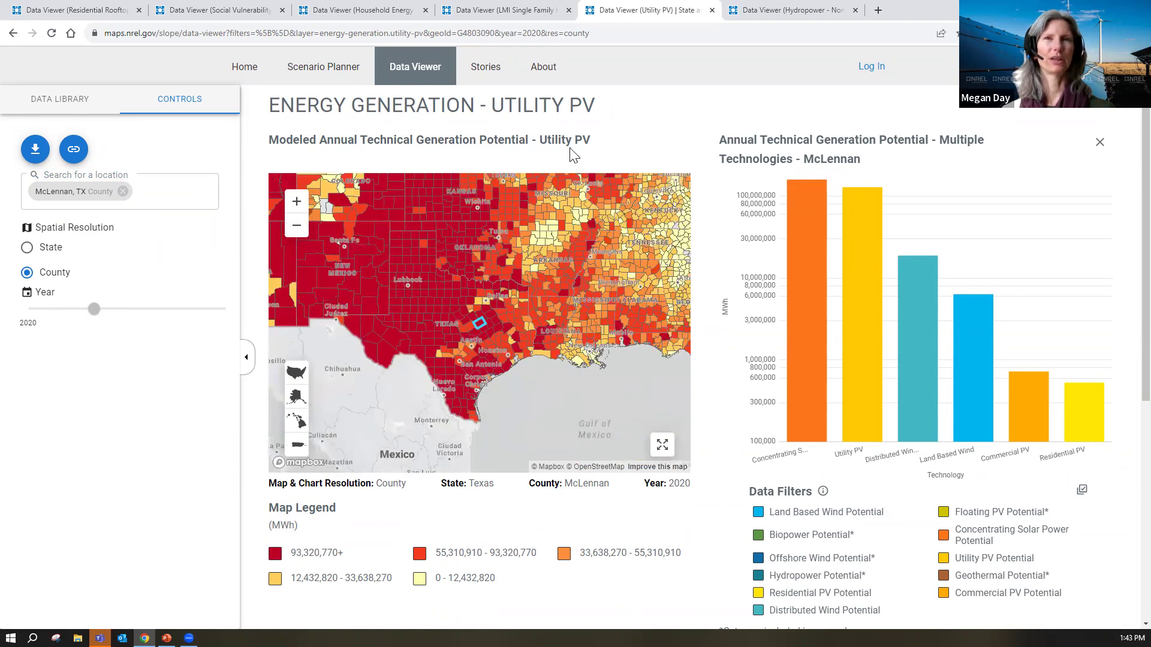
Step: Examine McLennan County's position on the Utility PV map and compare its annual generation potential across the charted technologies
click(296, 204)
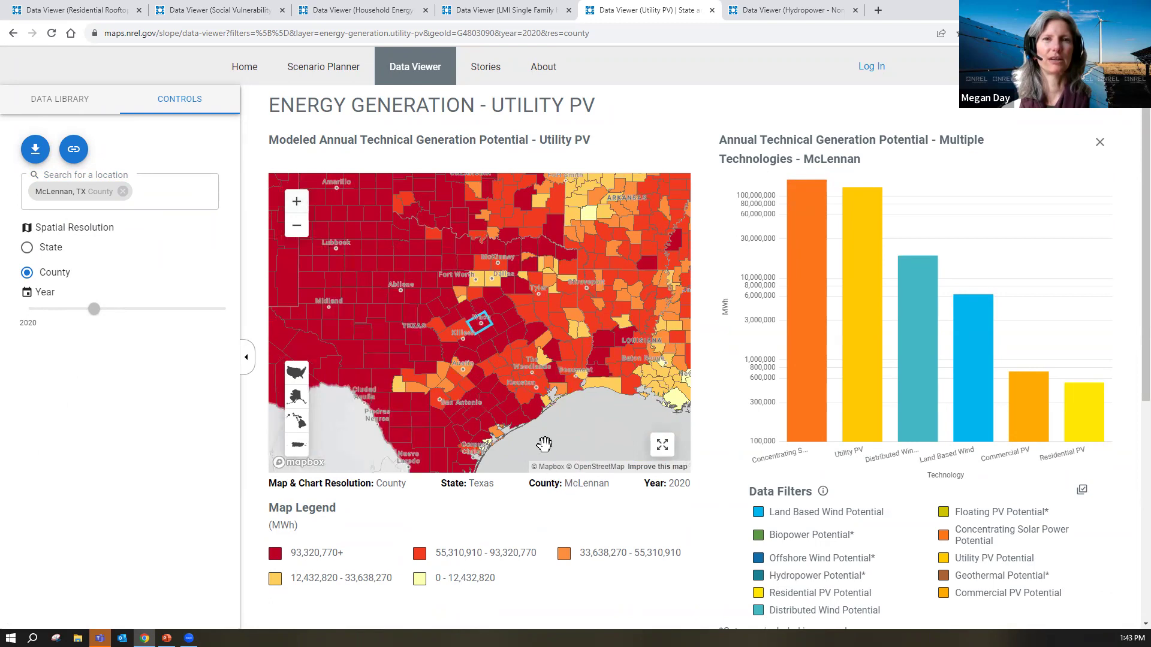
drag(577, 448, 592, 450)
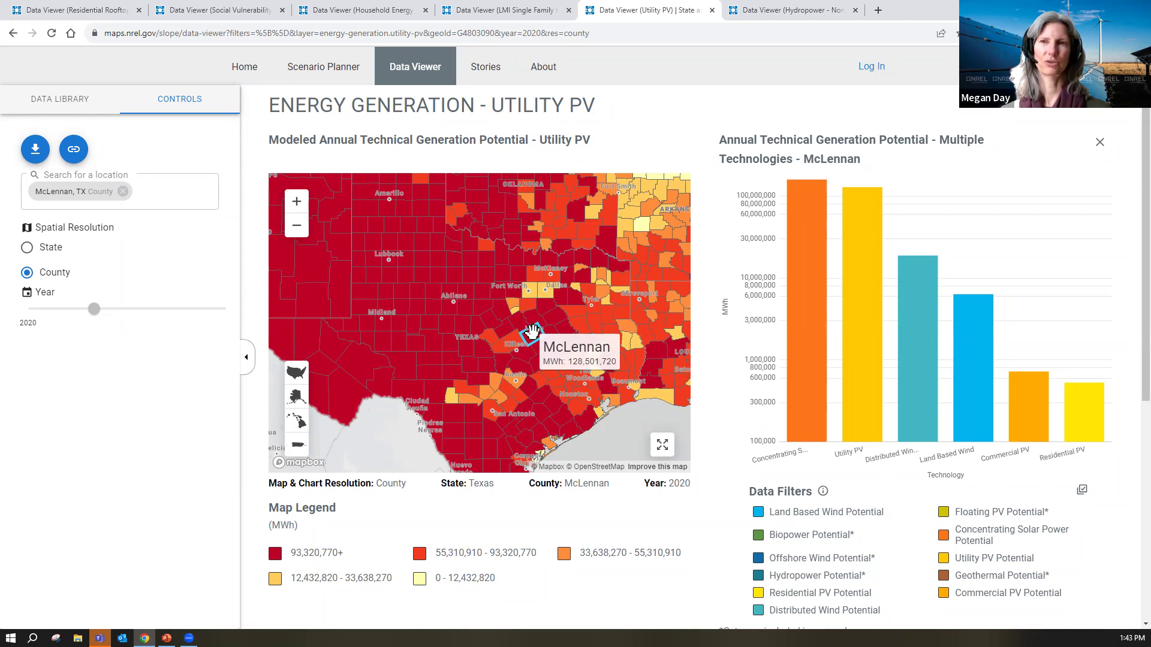
mouse_move(794, 229)
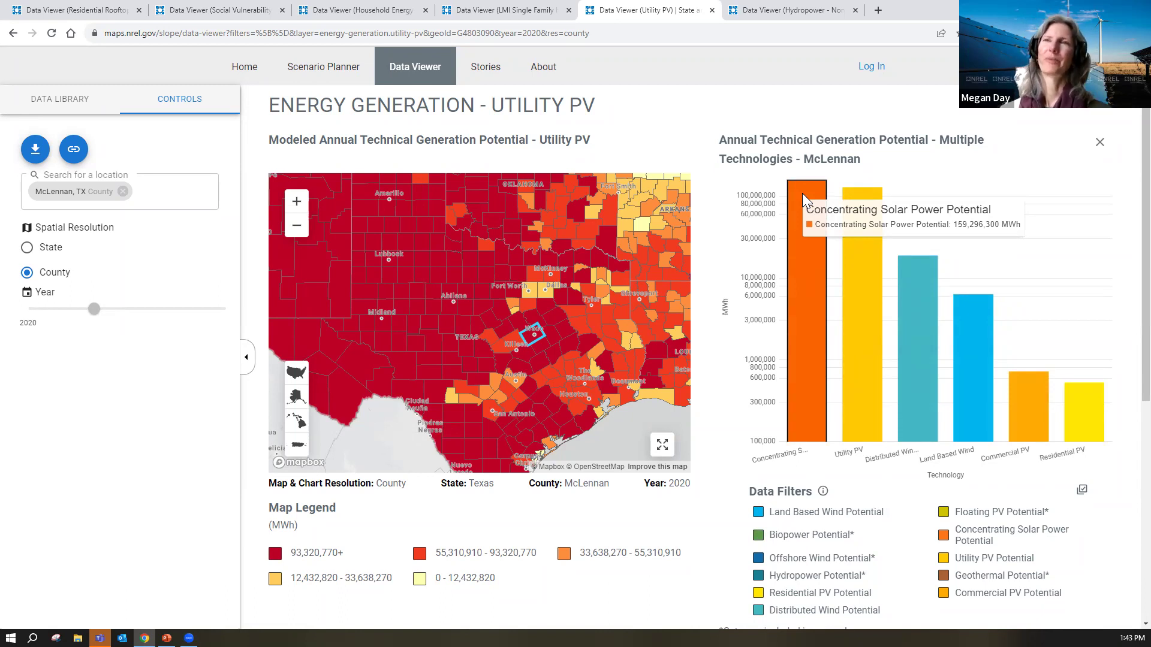
mouse_move(870, 222)
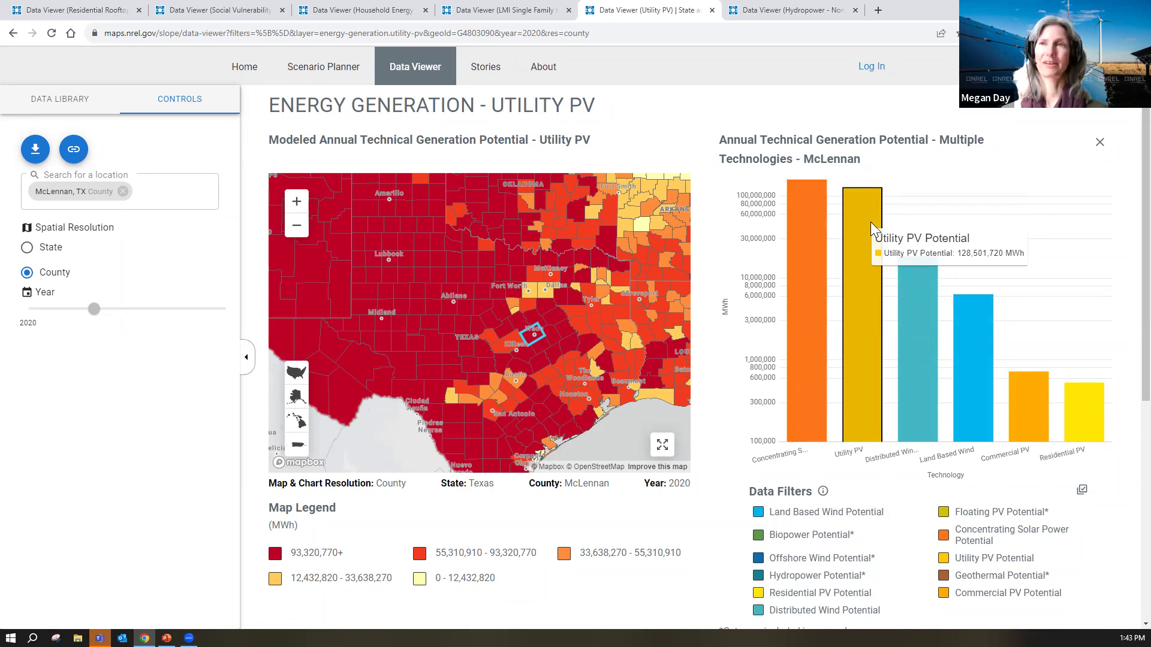
mouse_move(927, 290)
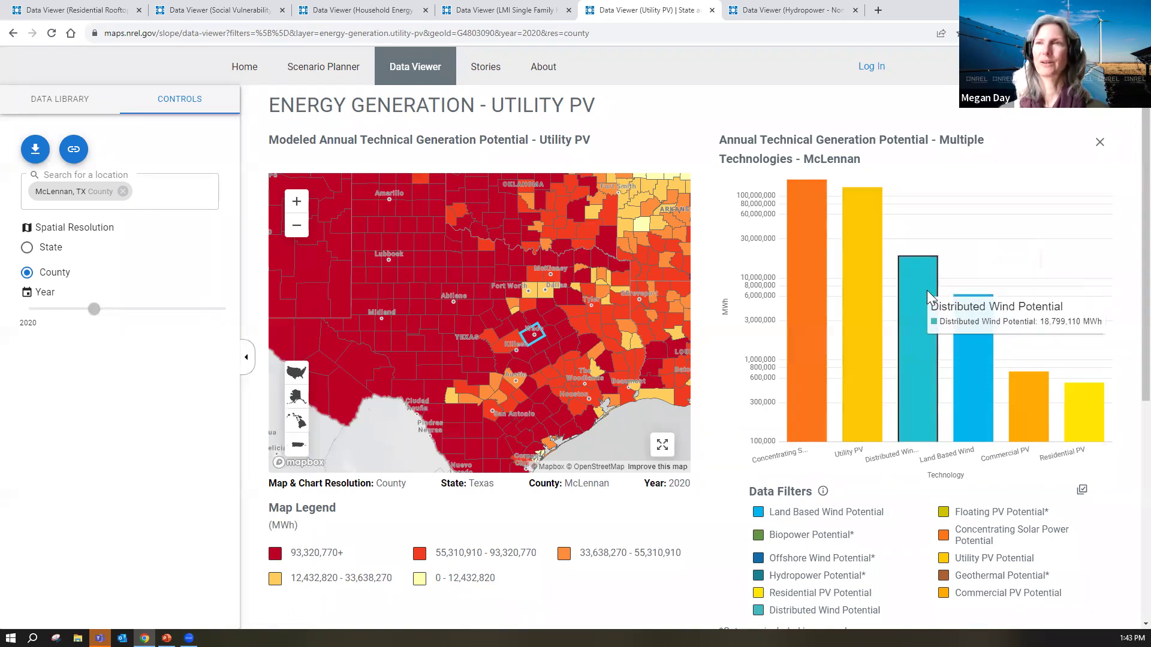
mouse_move(969, 331)
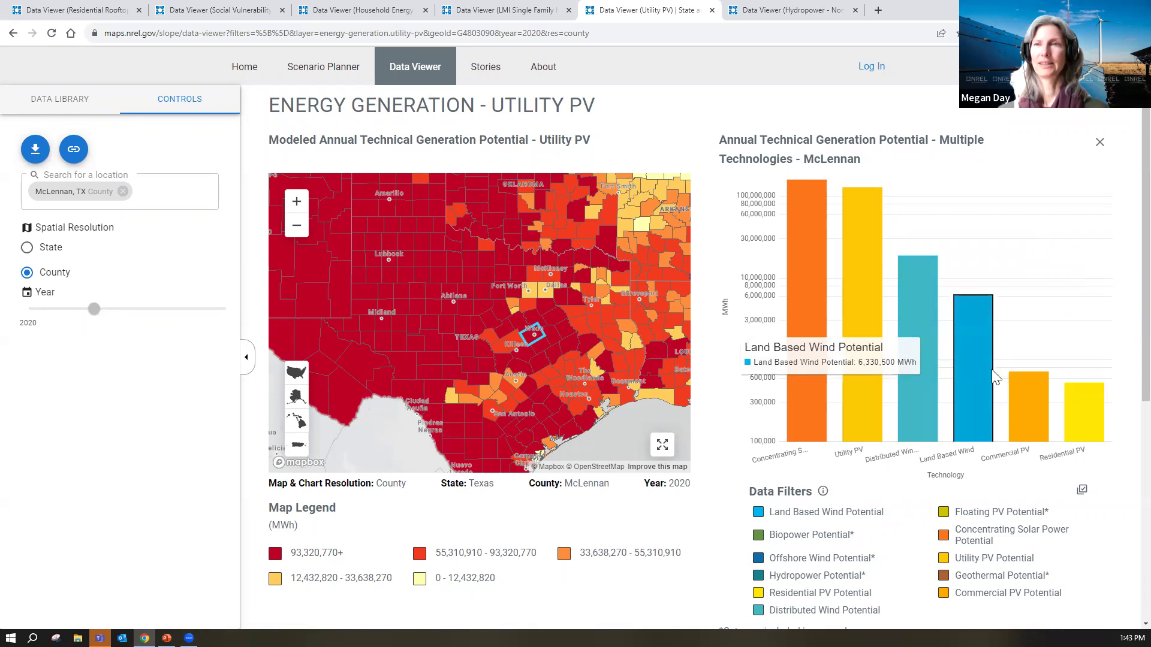
mouse_move(1039, 435)
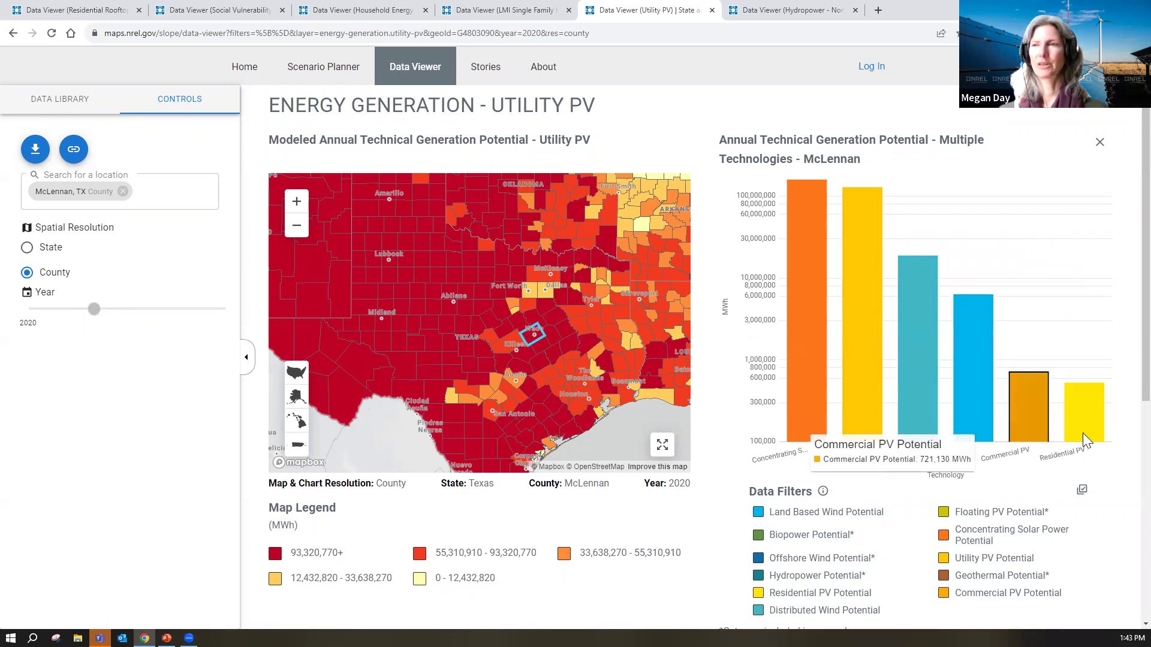
mouse_move(1085, 441)
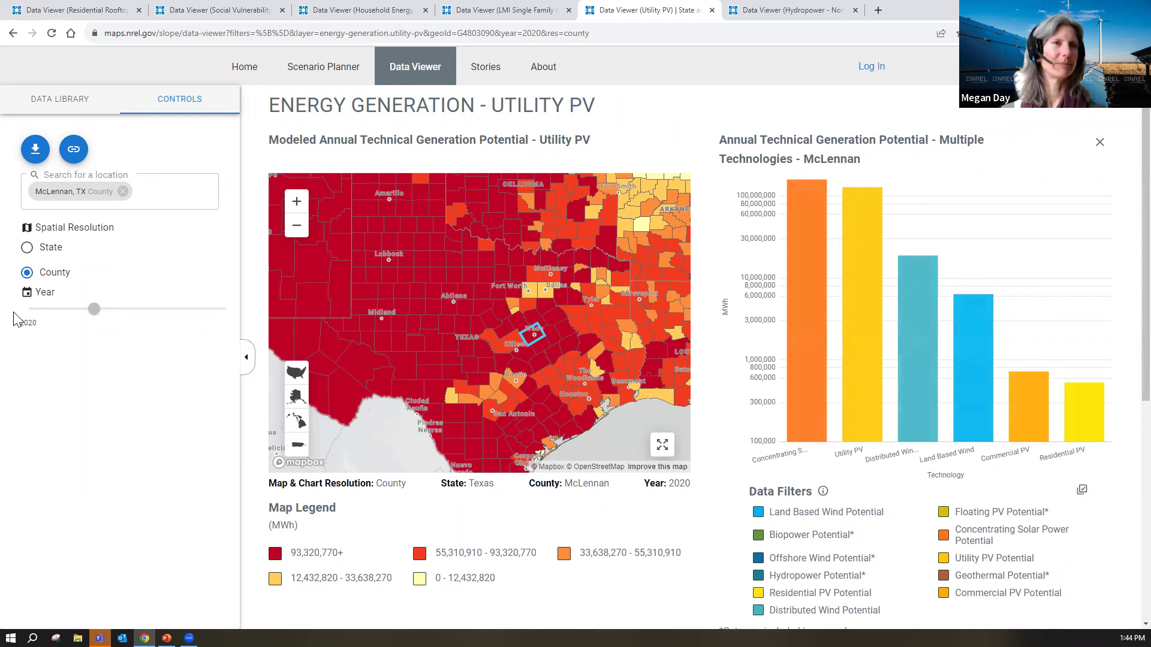
Step: Display the Residential Rooftop PV layer from the photovoltaics group for McLennan County
click(67, 109)
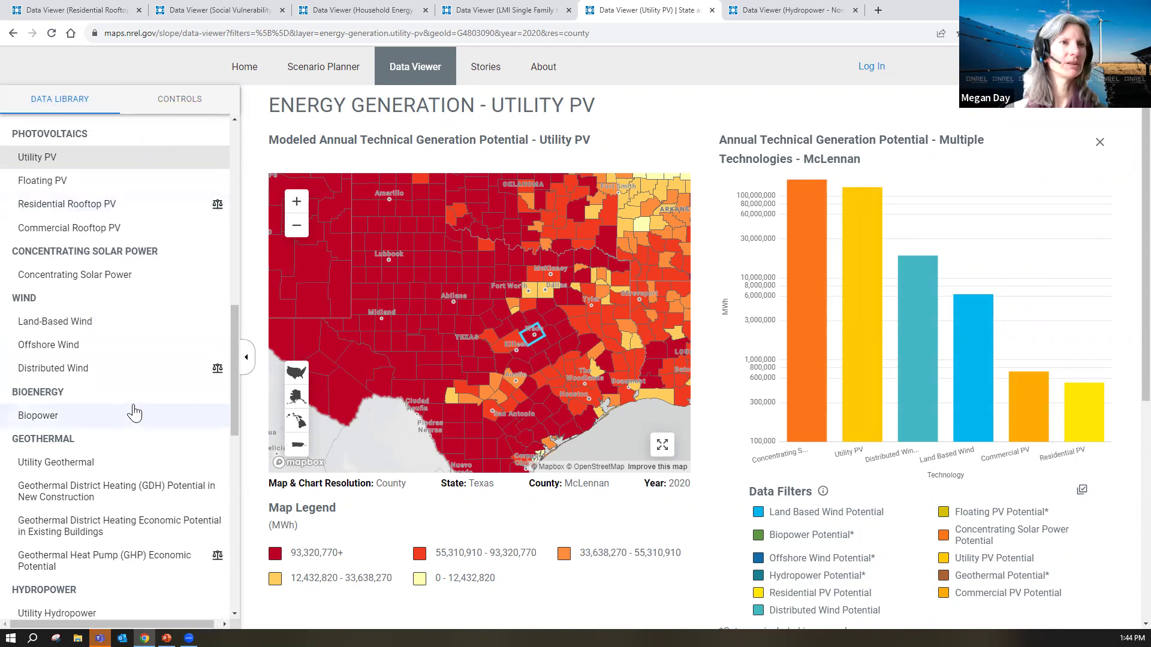
scroll(231, 428, down, 3)
drag(231, 434, 237, 363)
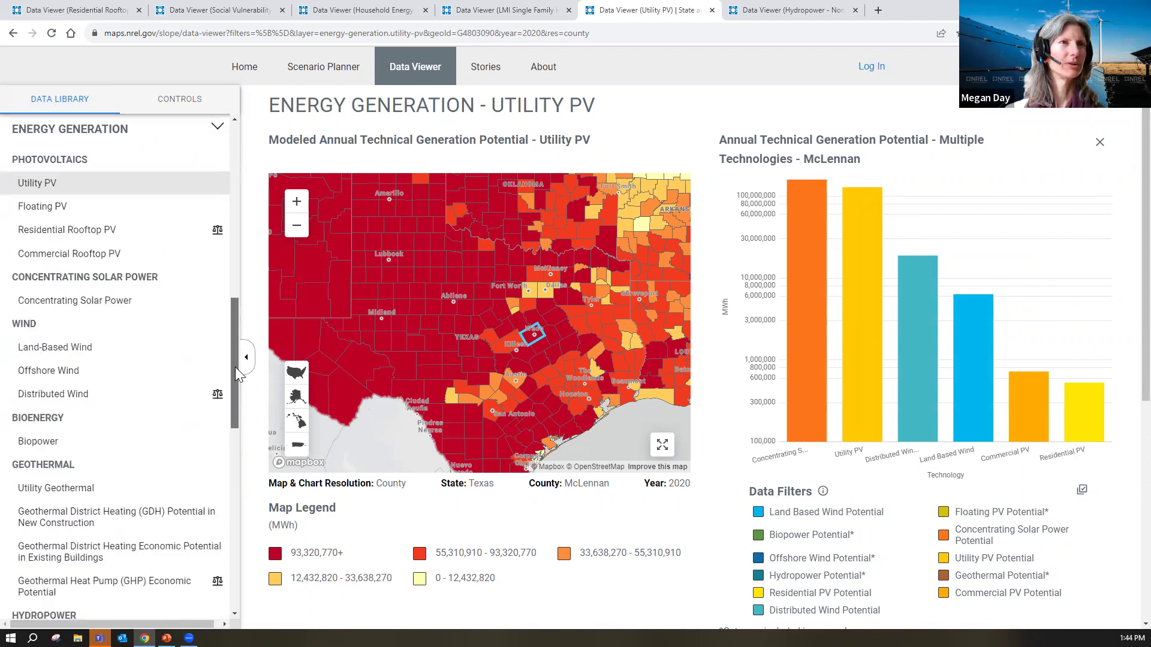
click(89, 230)
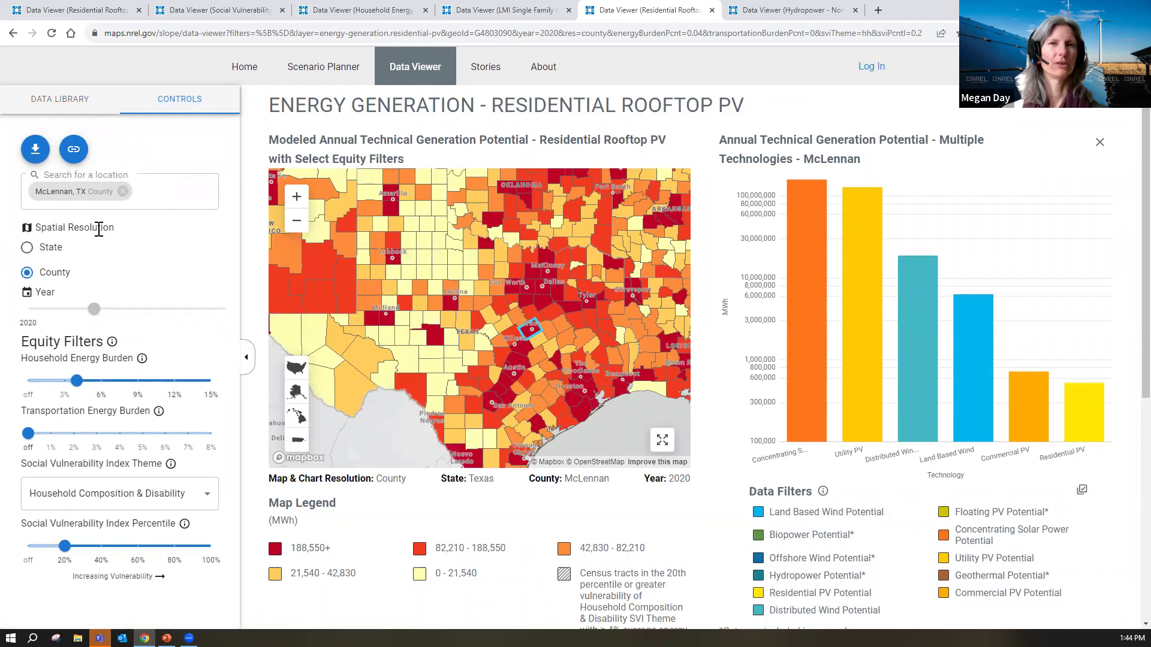
Step: Examine McLennan County's rooftop PV potential up close, including the hatched census tracts around Waco that match the equity filters
mouse_move(533, 331)
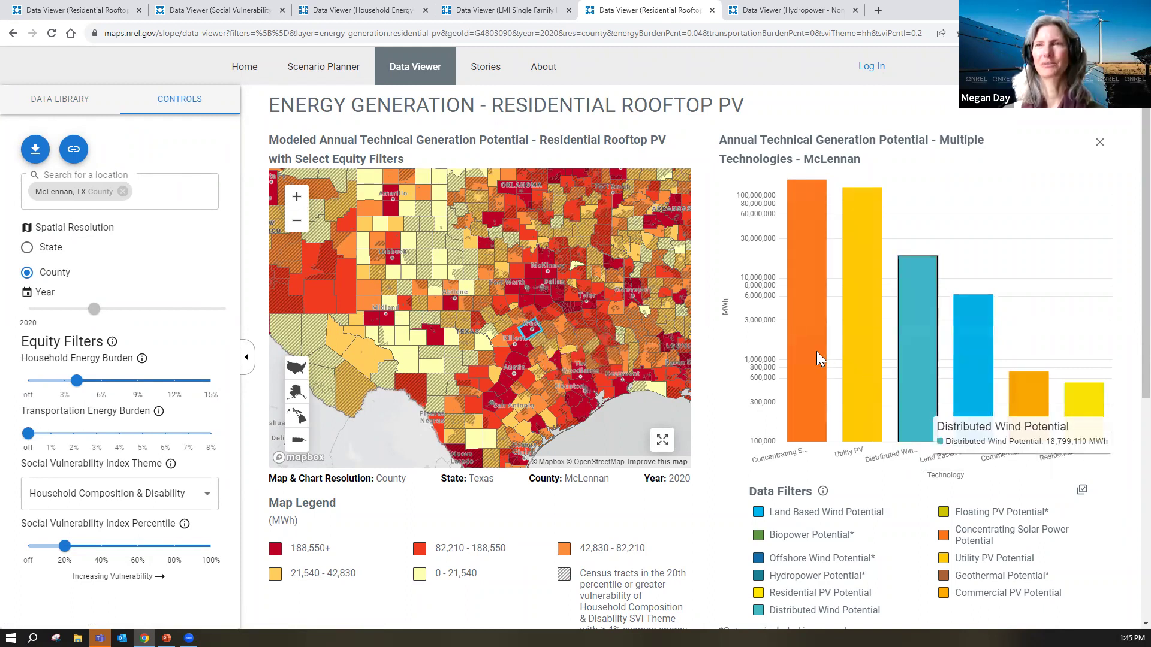
mouse_move(817, 351)
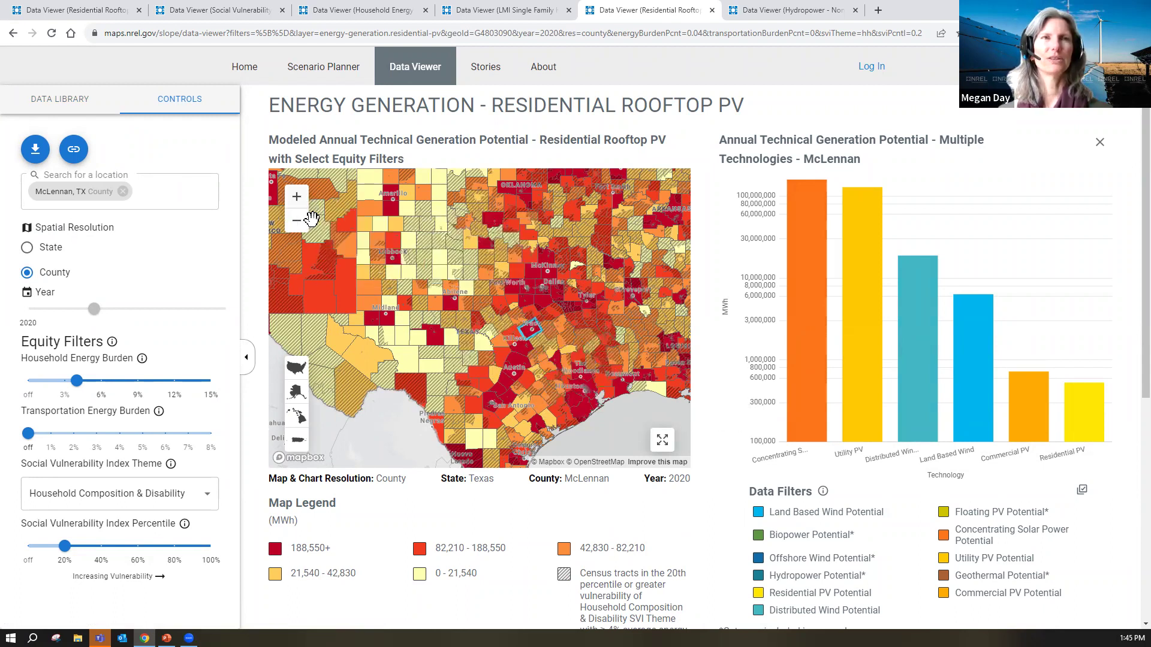
click(297, 199)
scroll(528, 336, up, 5)
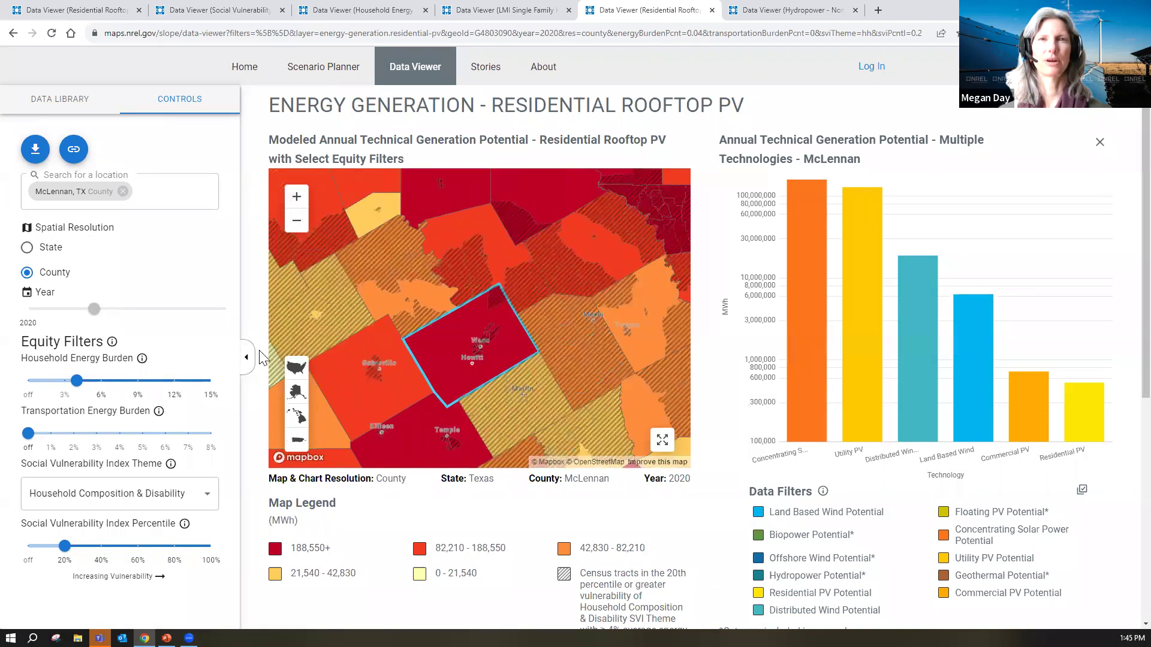
click(298, 198)
click(299, 197)
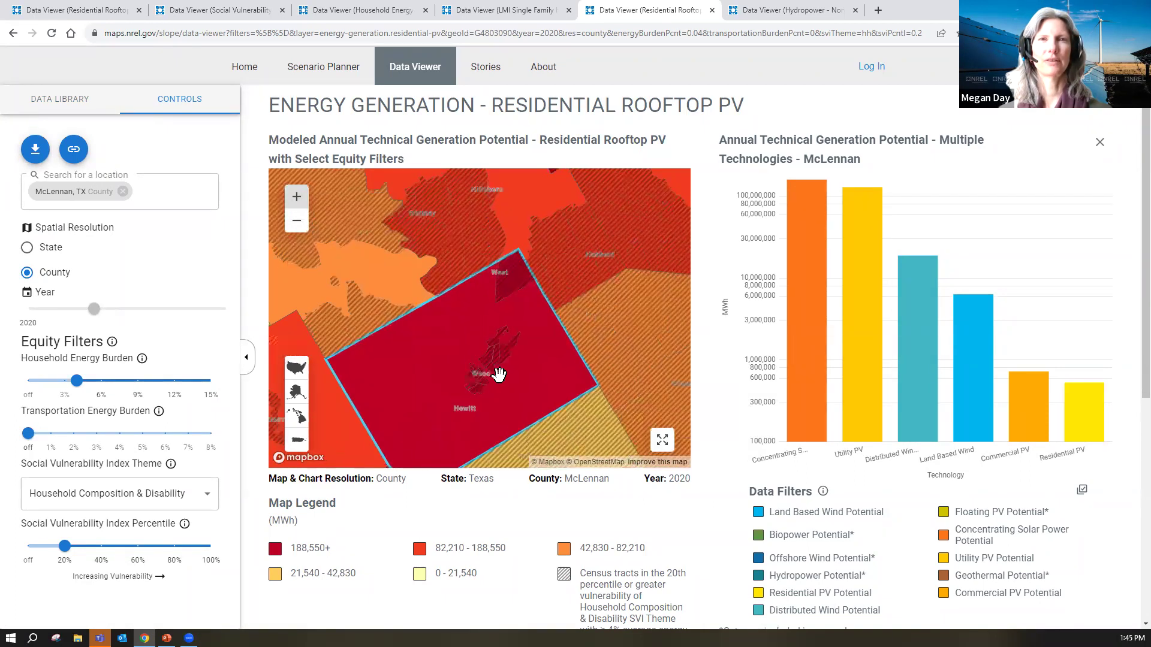
mouse_move(518, 280)
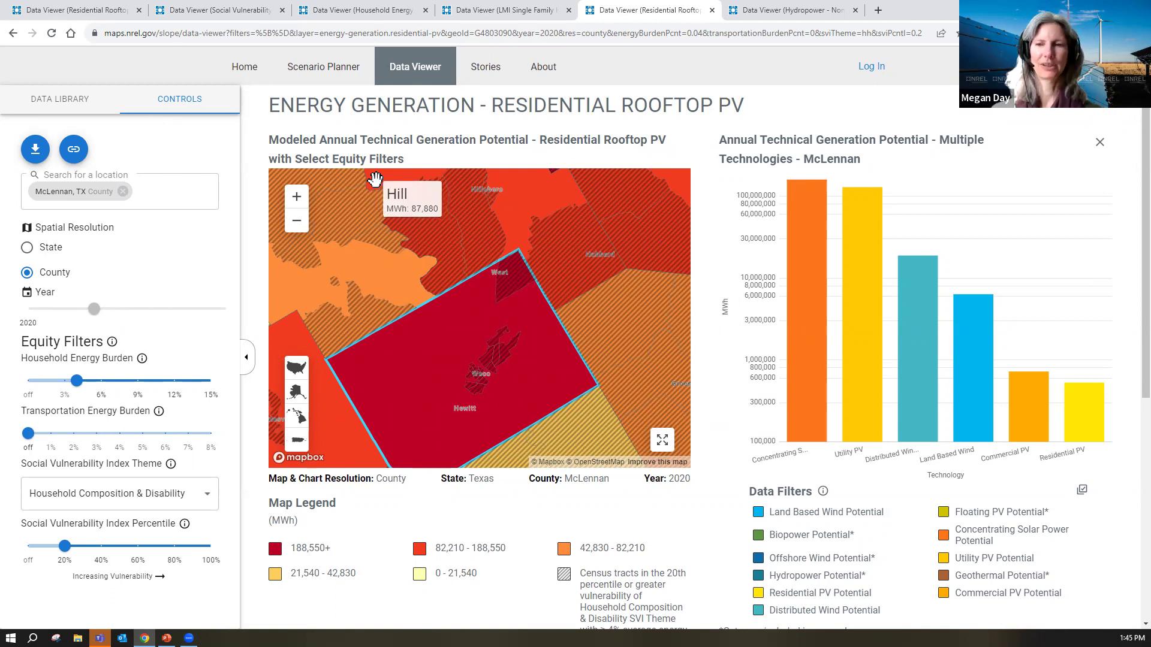
Step: Display the Geothermal District Heating Economic Potential in Existing Buildings layer and show it across the western United States
click(59, 100)
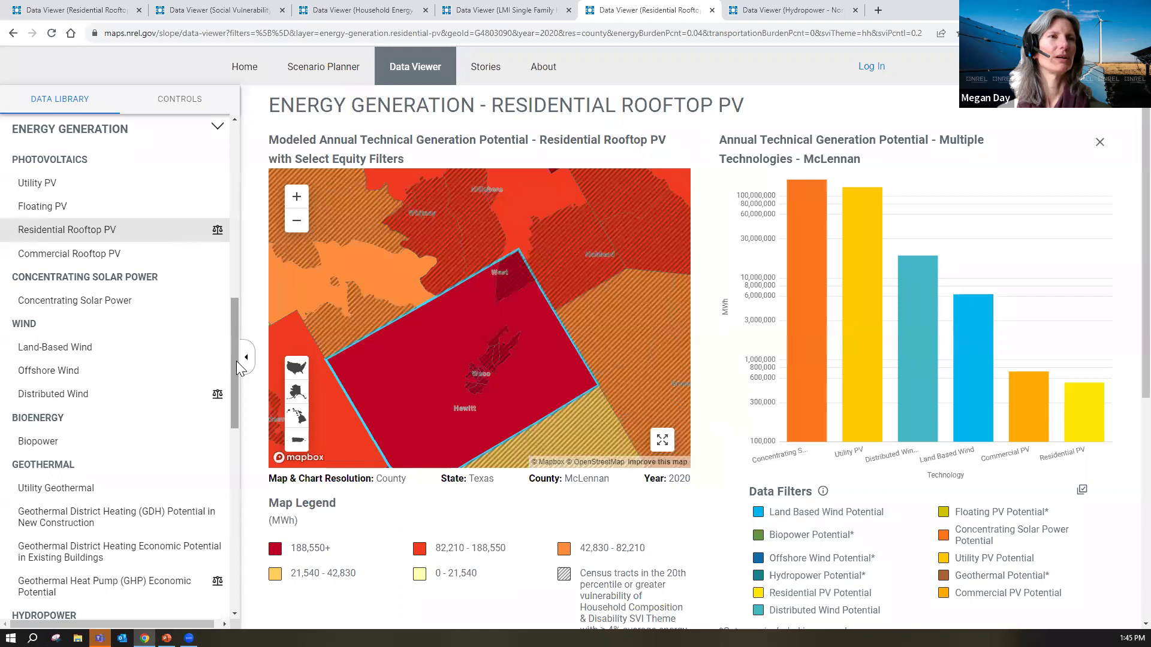
scroll(114, 237, down, 3)
click(114, 266)
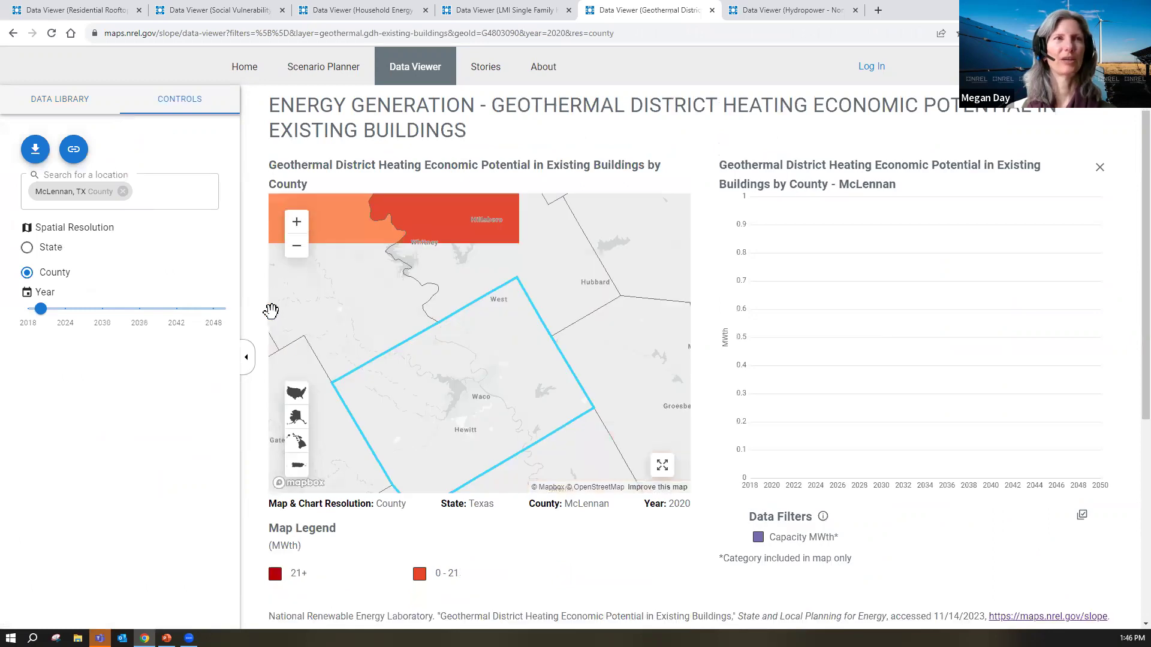
click(297, 248)
click(296, 248)
click(297, 248)
click(297, 248)
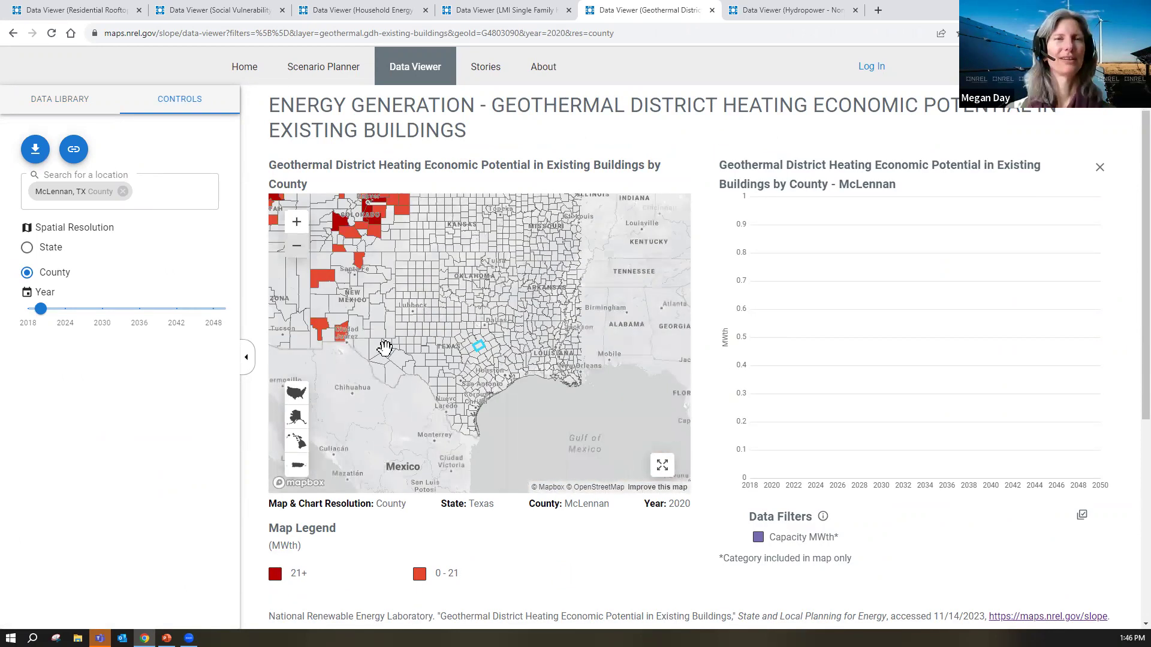
drag(430, 340, 568, 499)
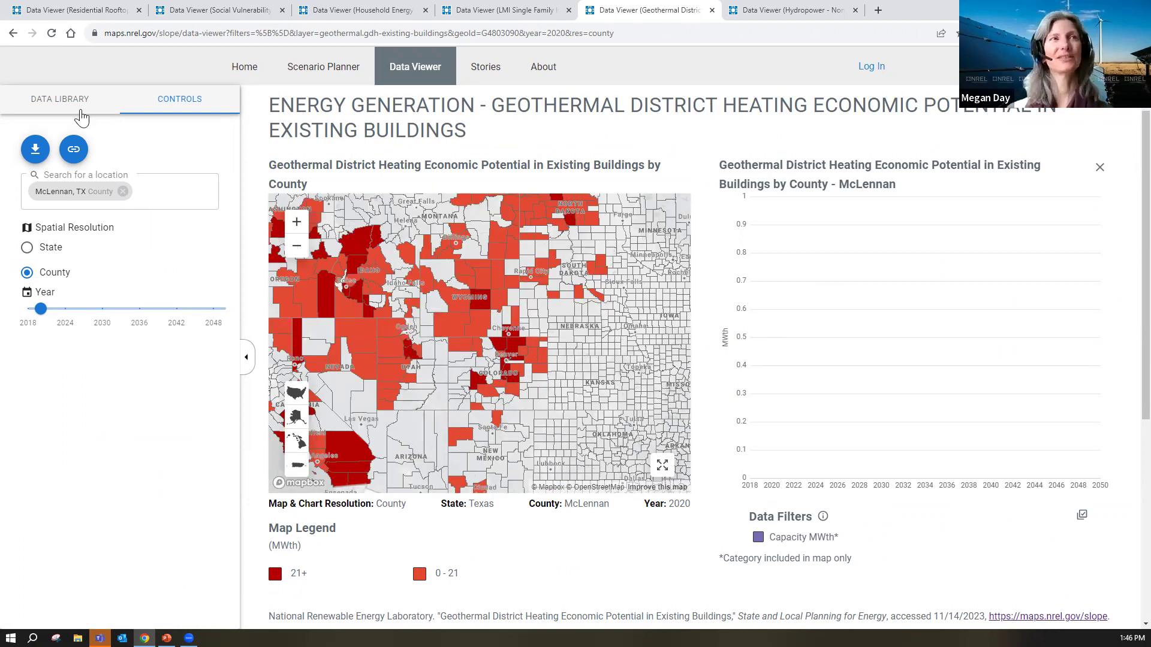
Step: Display the Geothermal Heat Pump (GHP) Economic Potential layer and show its county values across the Midwest and eastern states
click(63, 105)
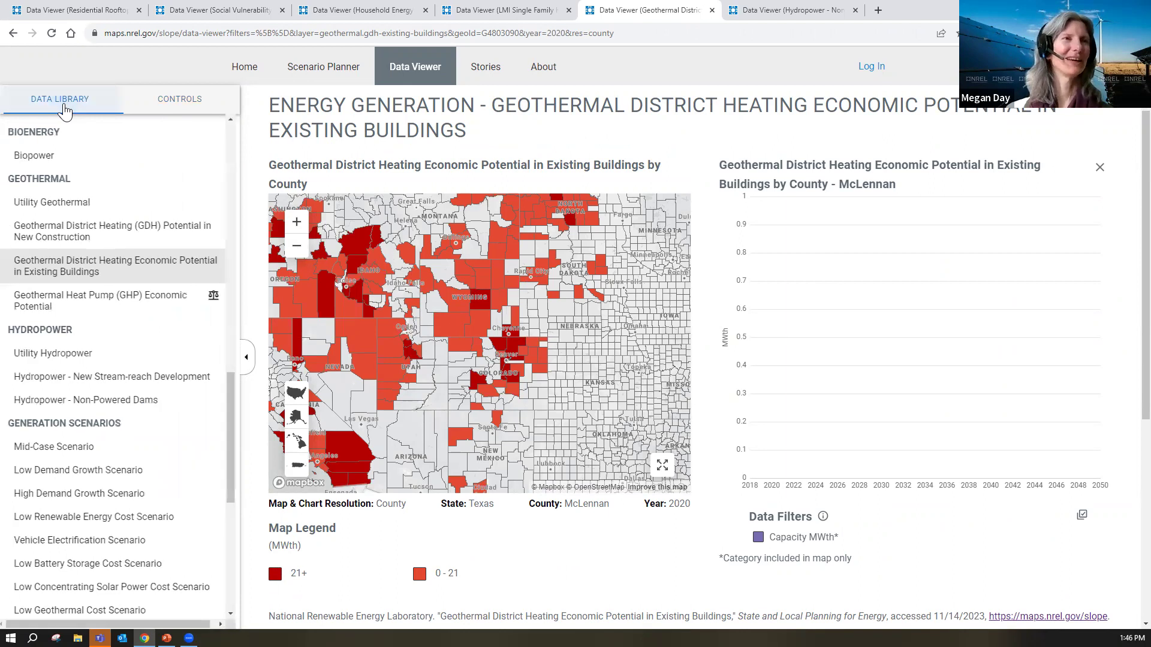
click(74, 305)
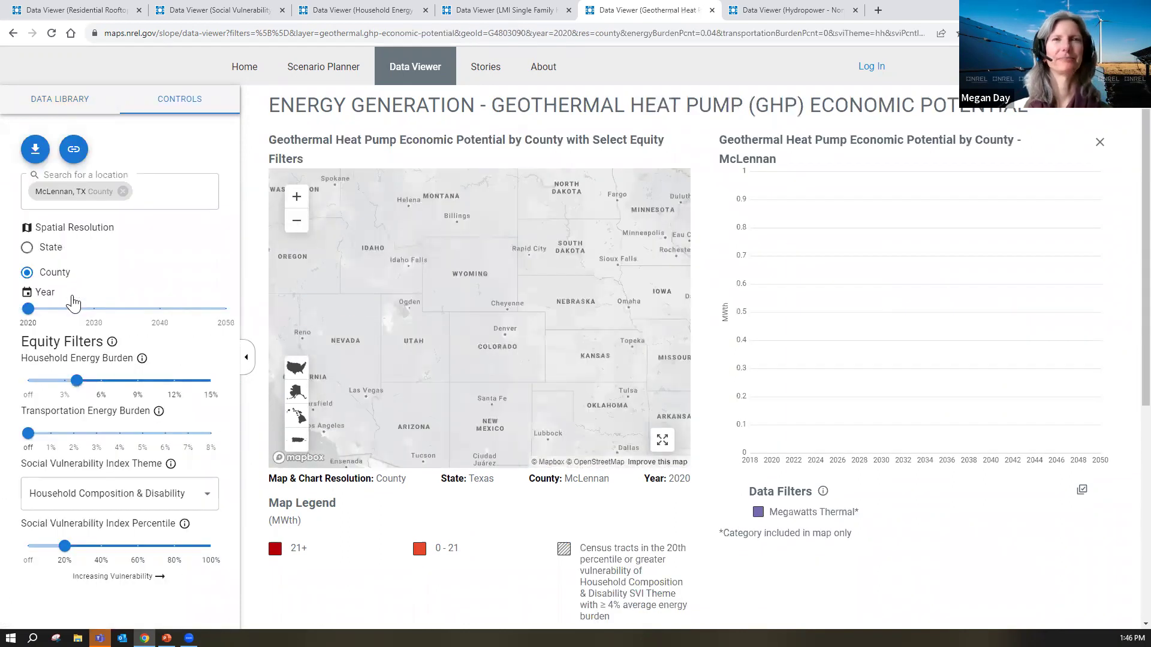
click(297, 221)
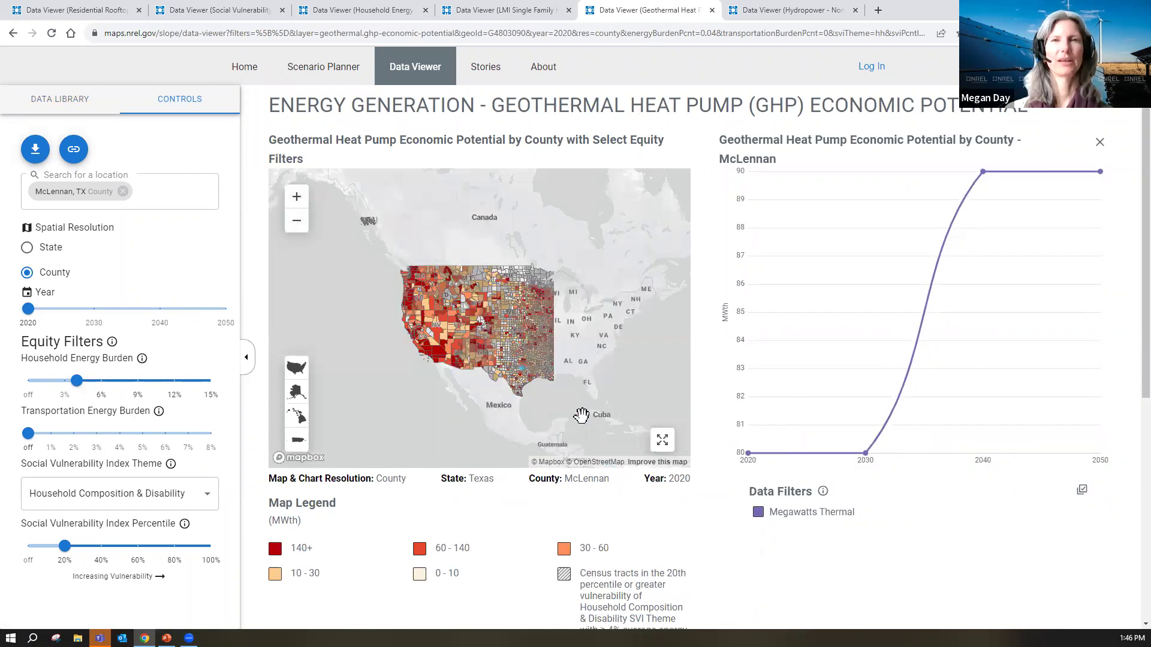
drag(581, 415, 499, 402)
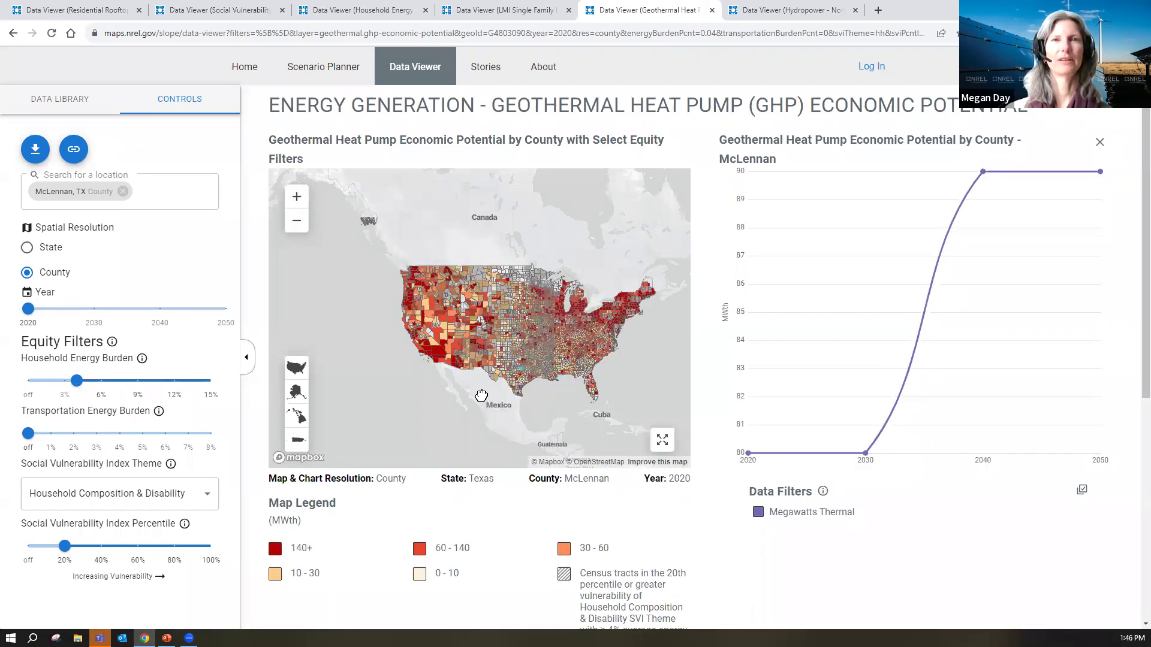
click(296, 196)
click(296, 197)
click(296, 197)
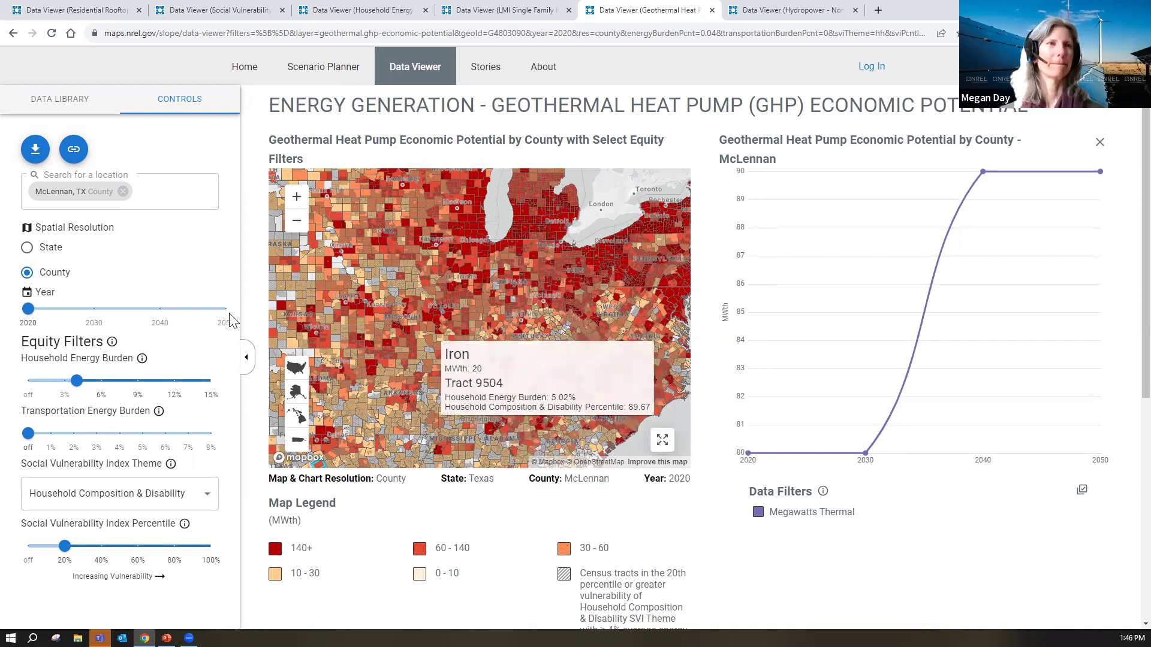
Step: Display the Hydropower - Non-Powered Dams layer and show its points across the whole contiguous United States
click(57, 111)
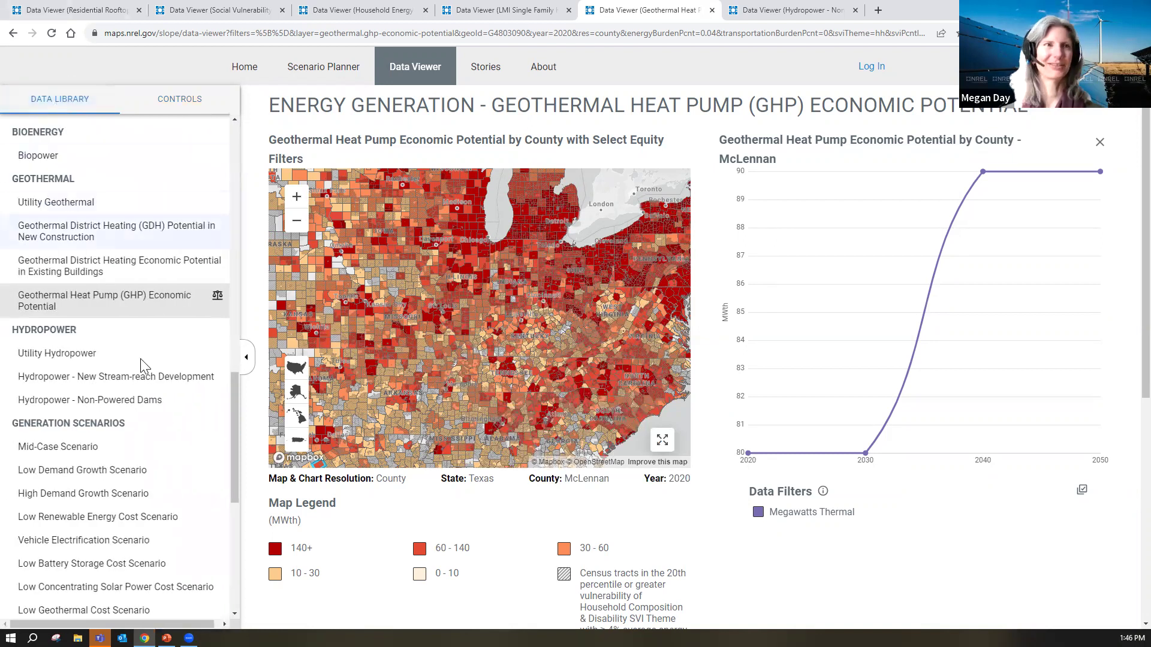
drag(233, 462, 234, 482)
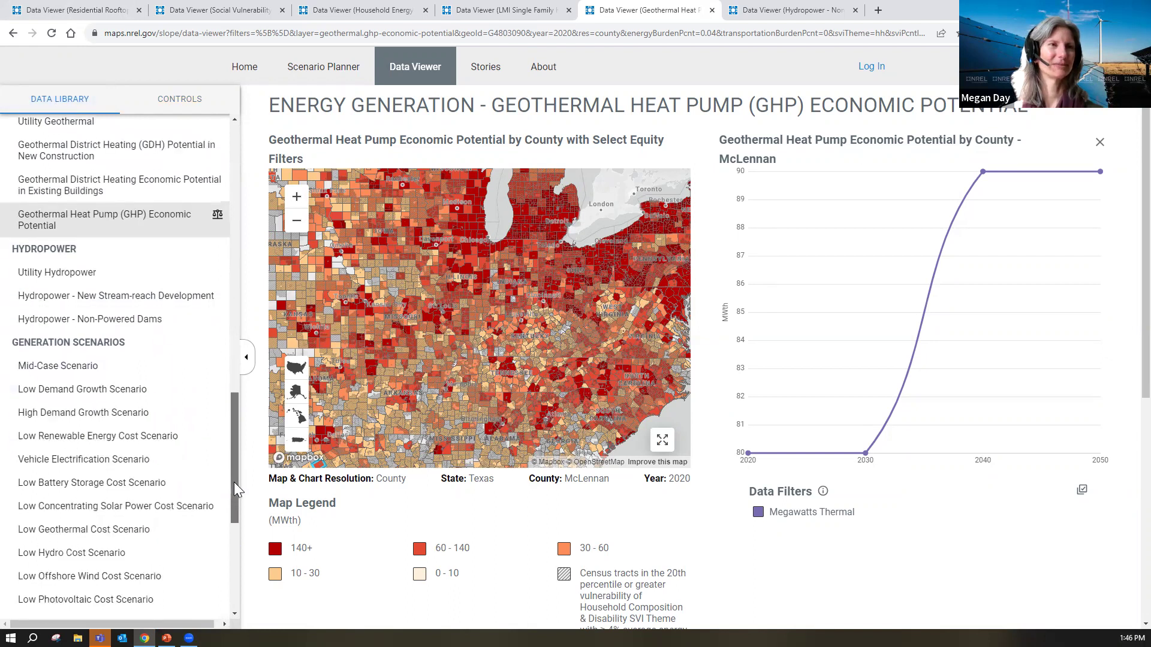
click(139, 321)
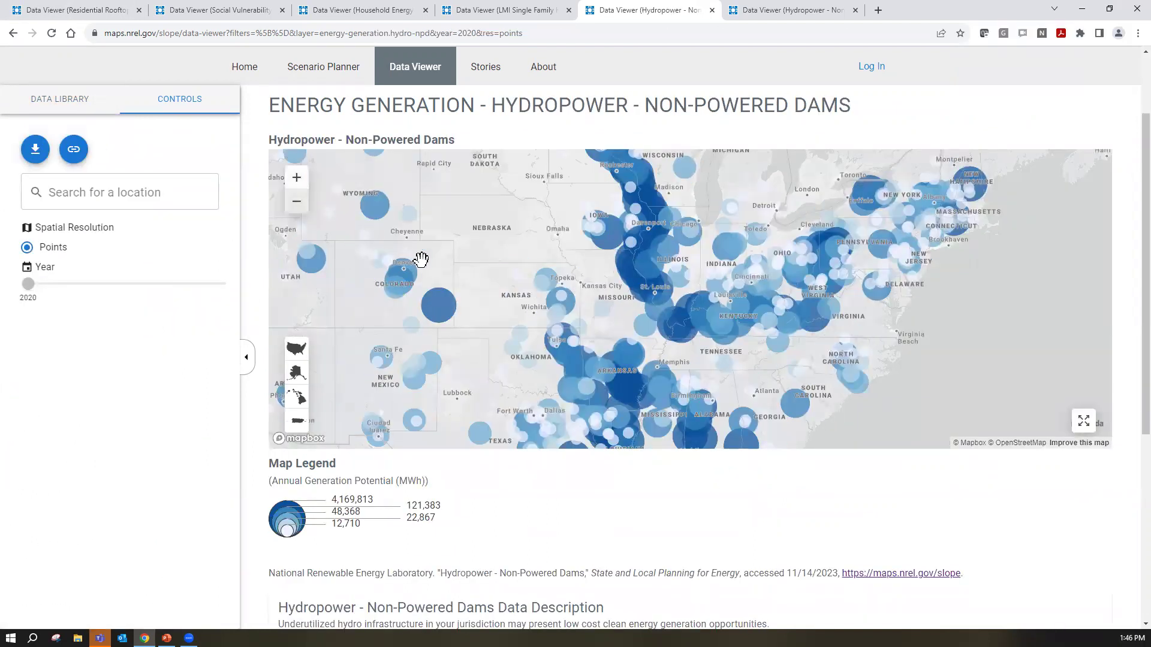
click(297, 202)
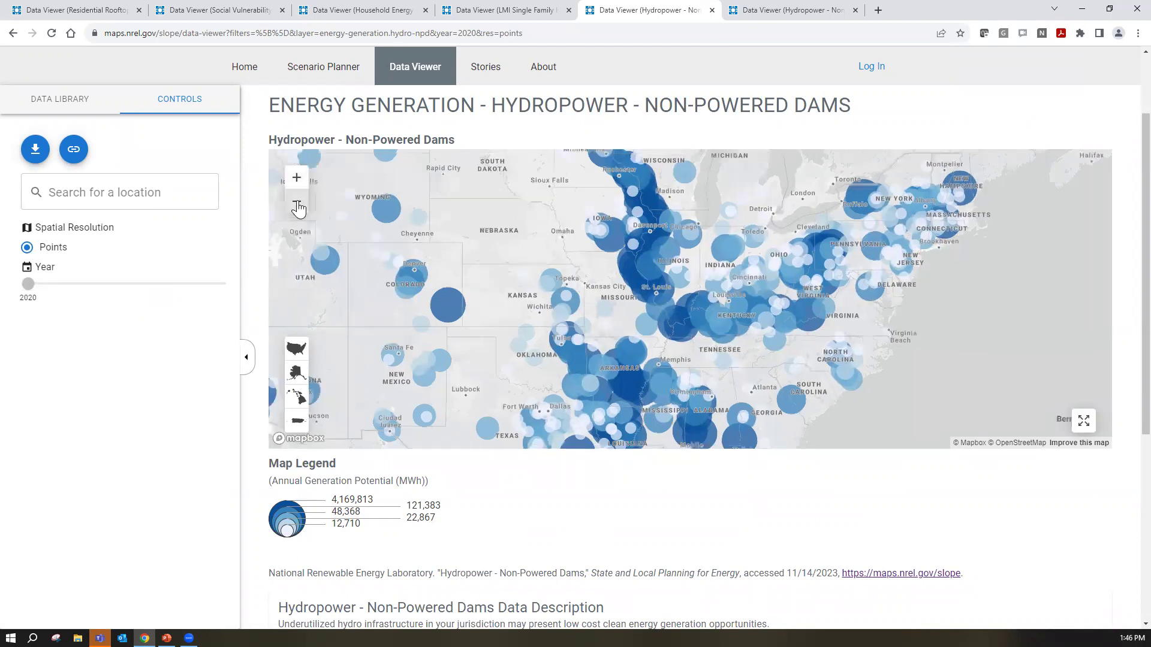
drag(709, 413, 761, 422)
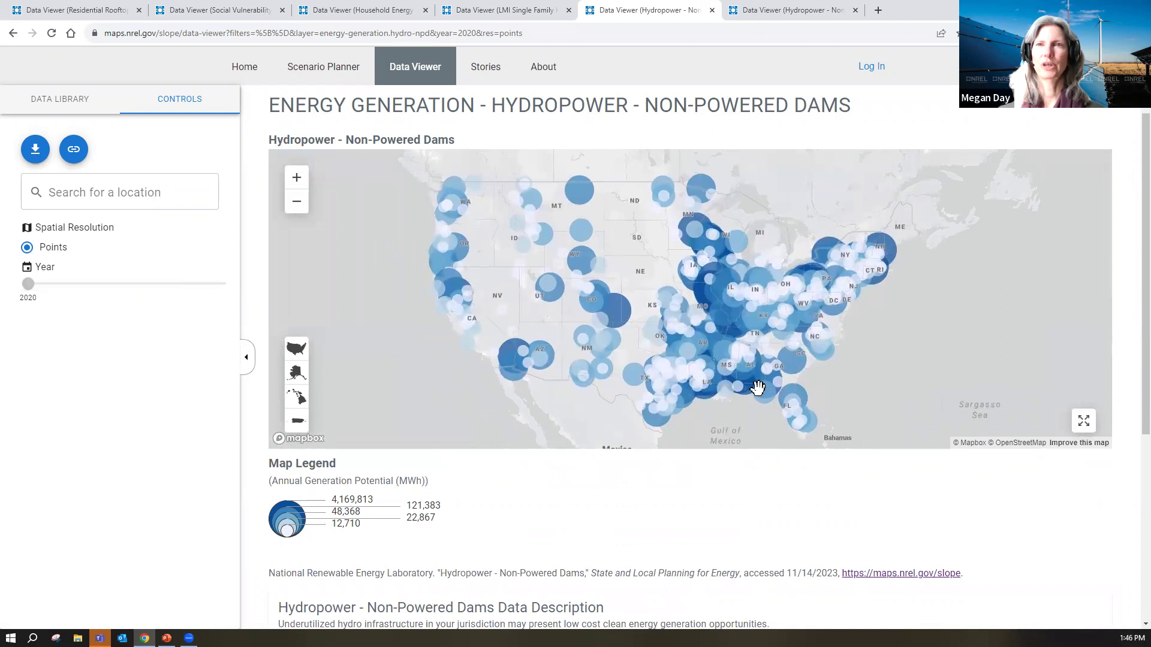
mouse_move(757, 378)
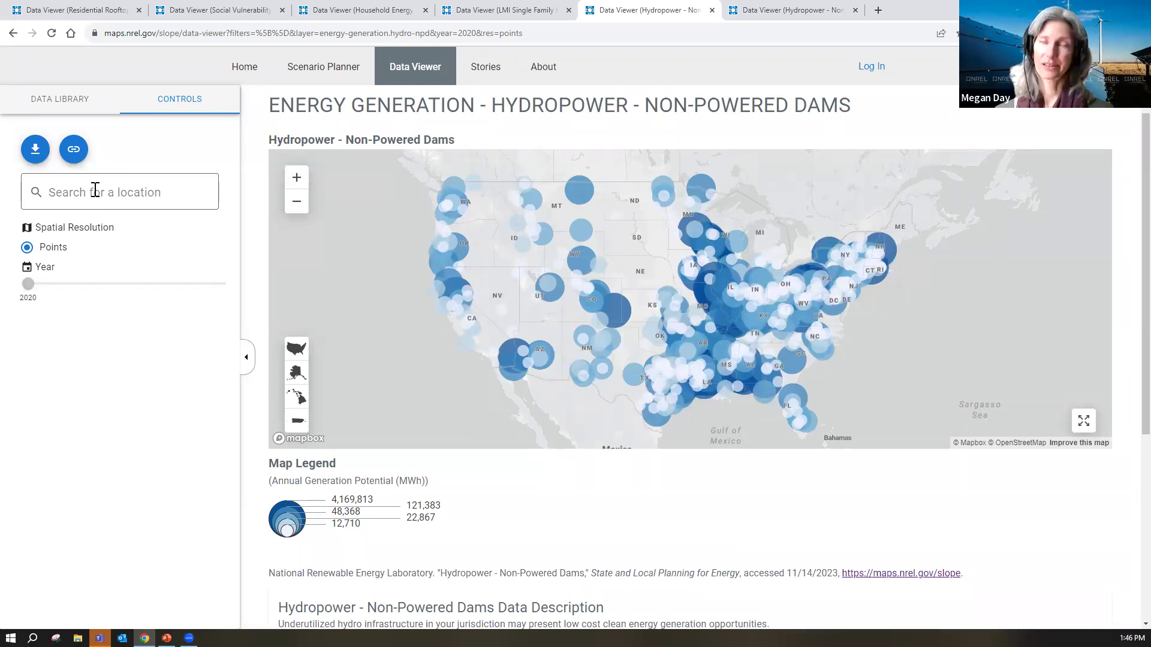
Step: Select the John Redmond Lake dam in eastern Kansas to show its monthly generation potential and its surroundings on the map
click(296, 178)
scroll(573, 339, up, 5)
drag(746, 266, 884, 211)
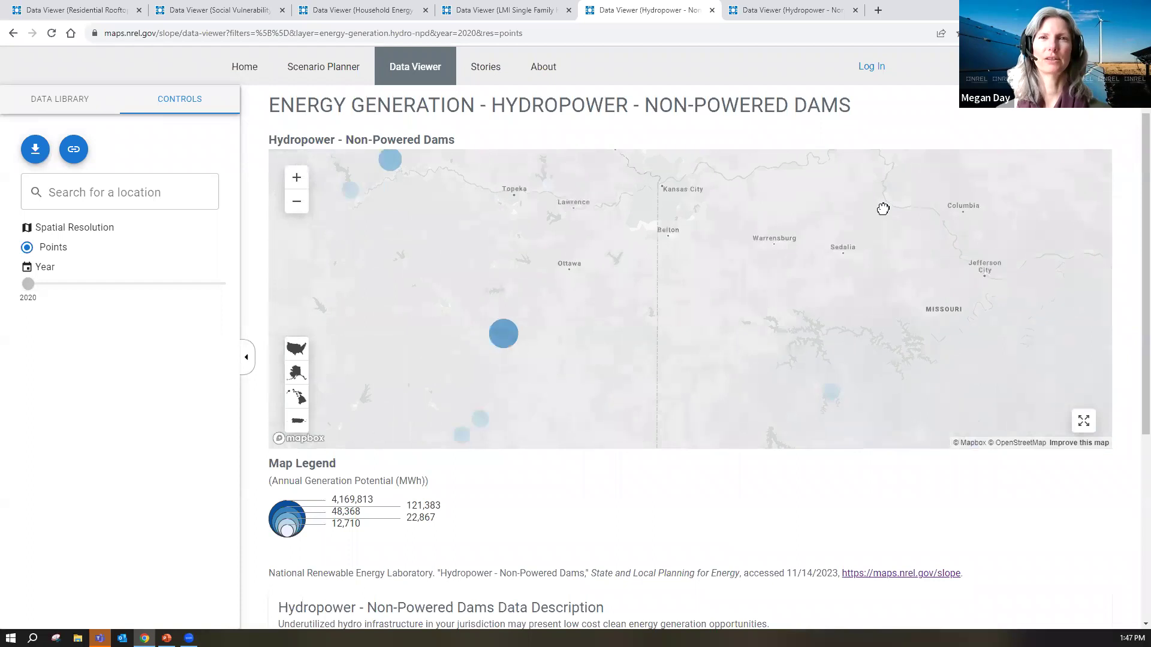
click(85, 107)
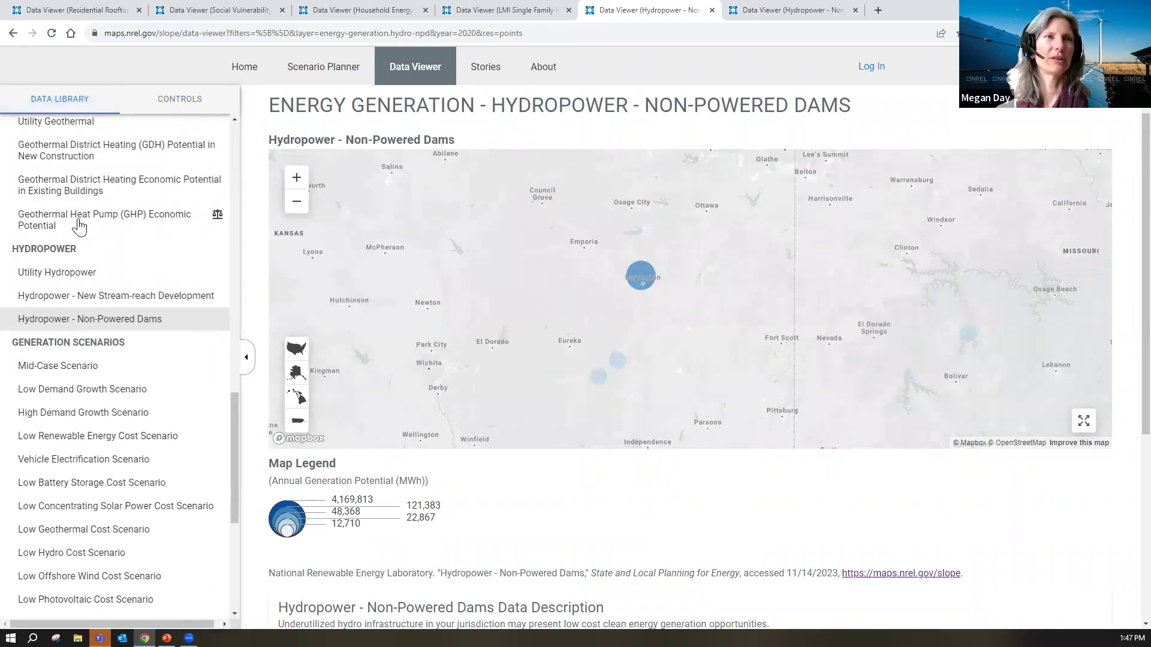
click(641, 276)
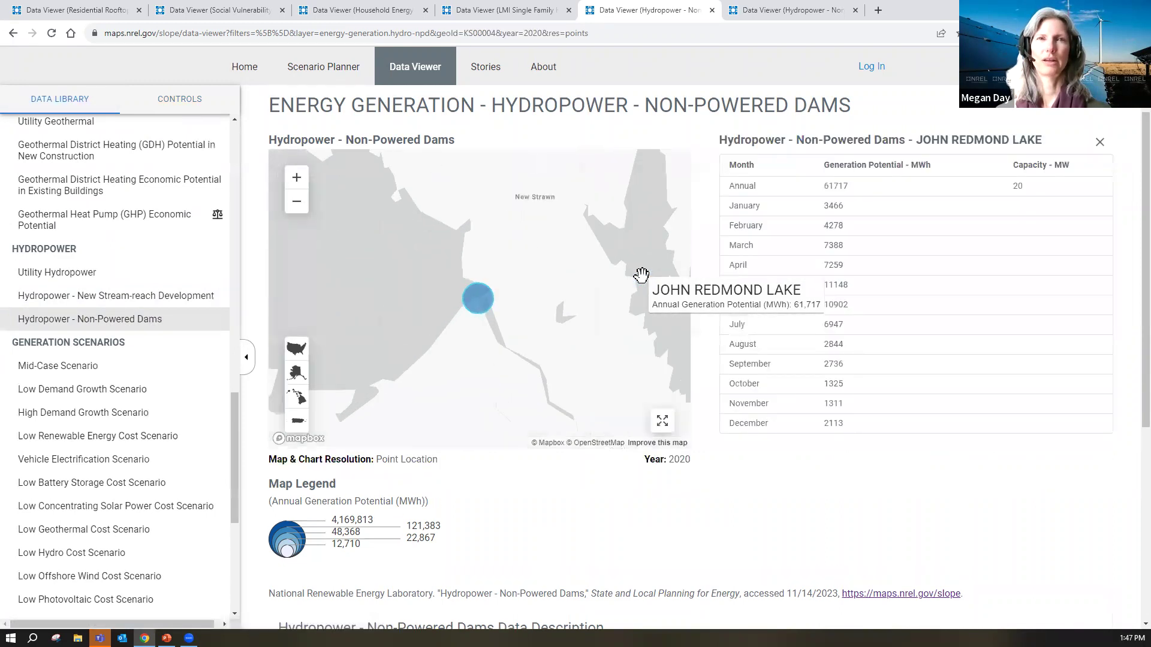
click(296, 202)
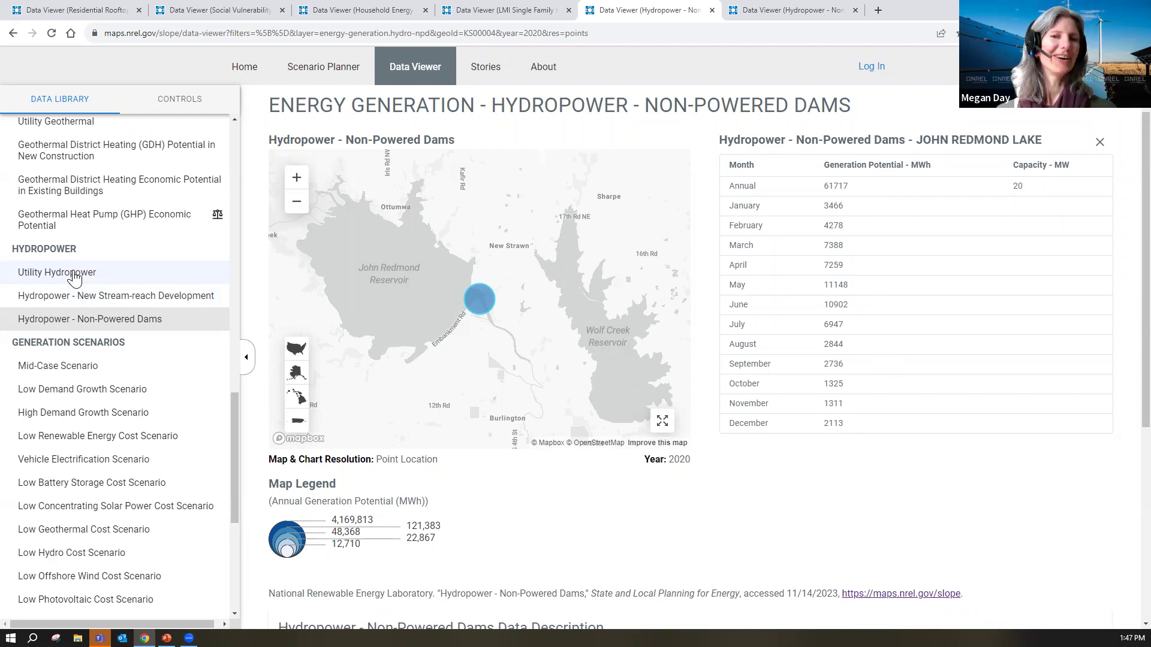
Step: Highlight the full National Renewable Energy Laboratory citation for the Hydropower - Non-Powered Dams data below the map legend
drag(236, 450, 255, 177)
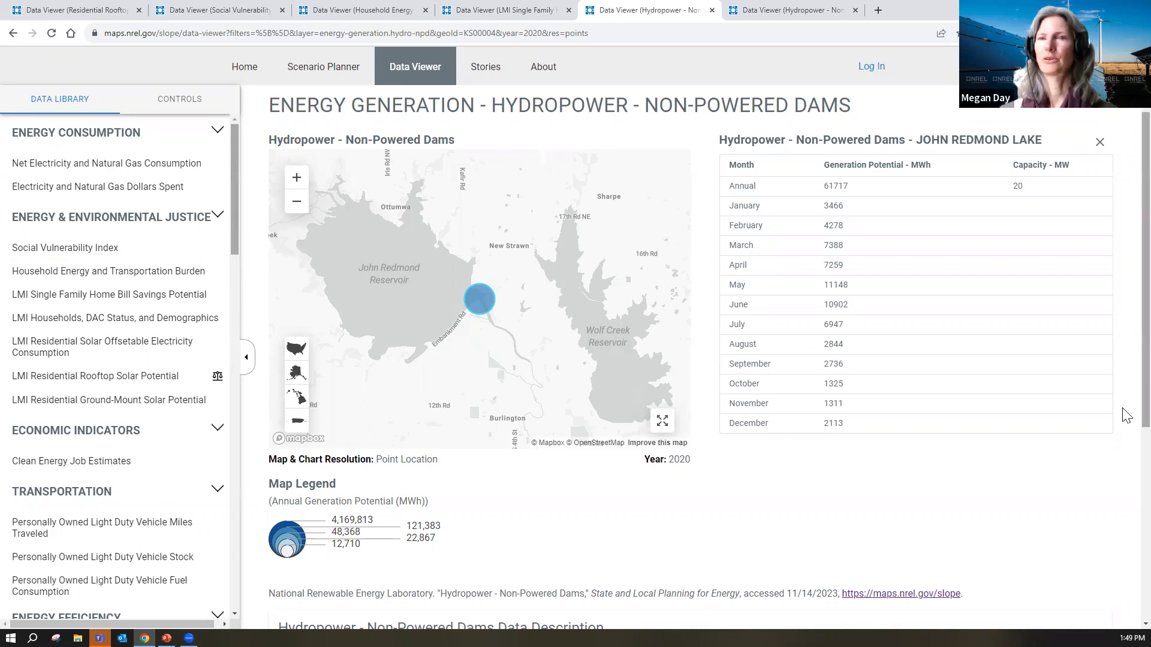
scroll(1123, 444, down, 2)
scroll(1124, 510, down, 3)
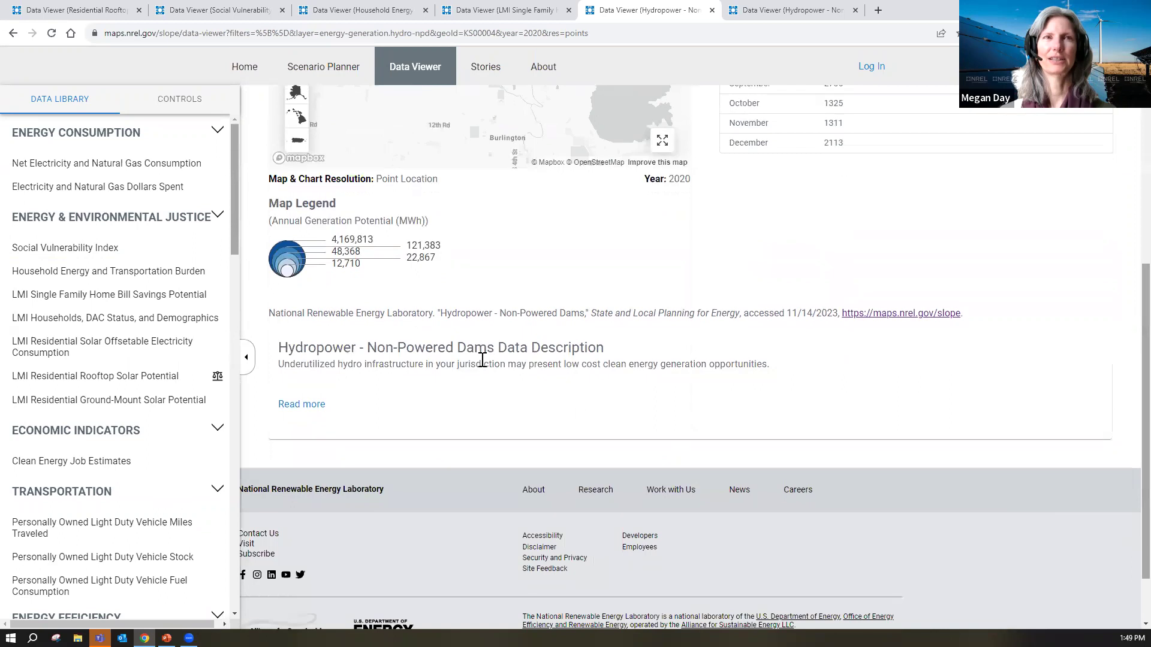
drag(268, 321, 979, 310)
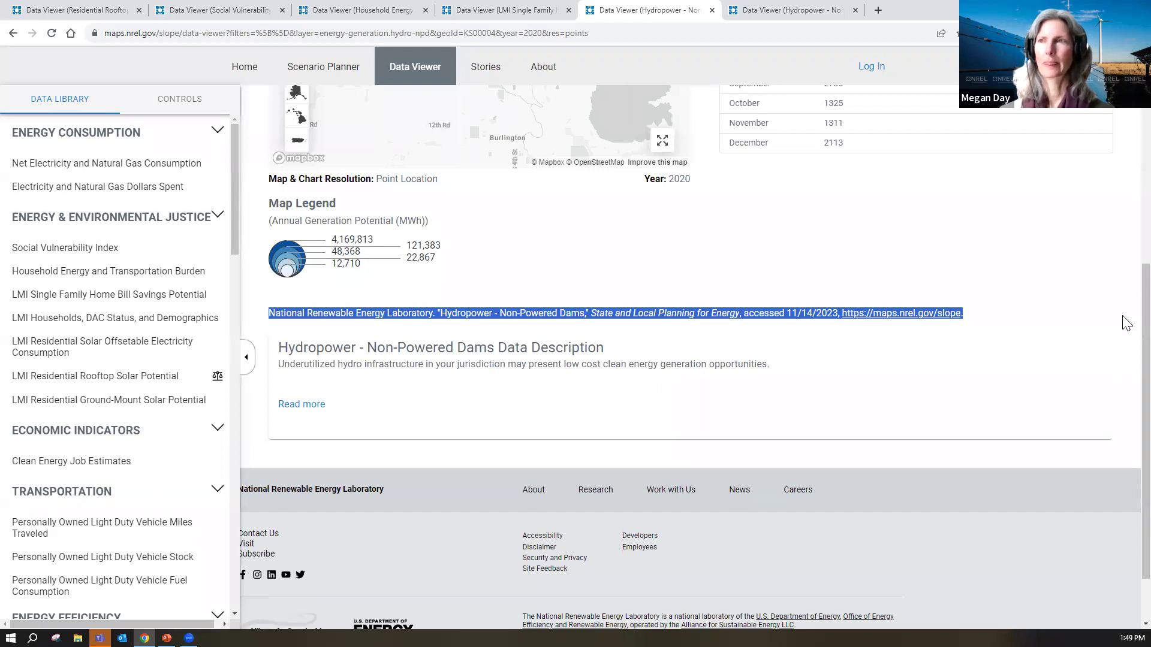
Step: Show the controls for the Hydropower - Non-Powered Dams layer and copy the URL of the John Redmond Lake view
scroll(1124, 150, up, 5)
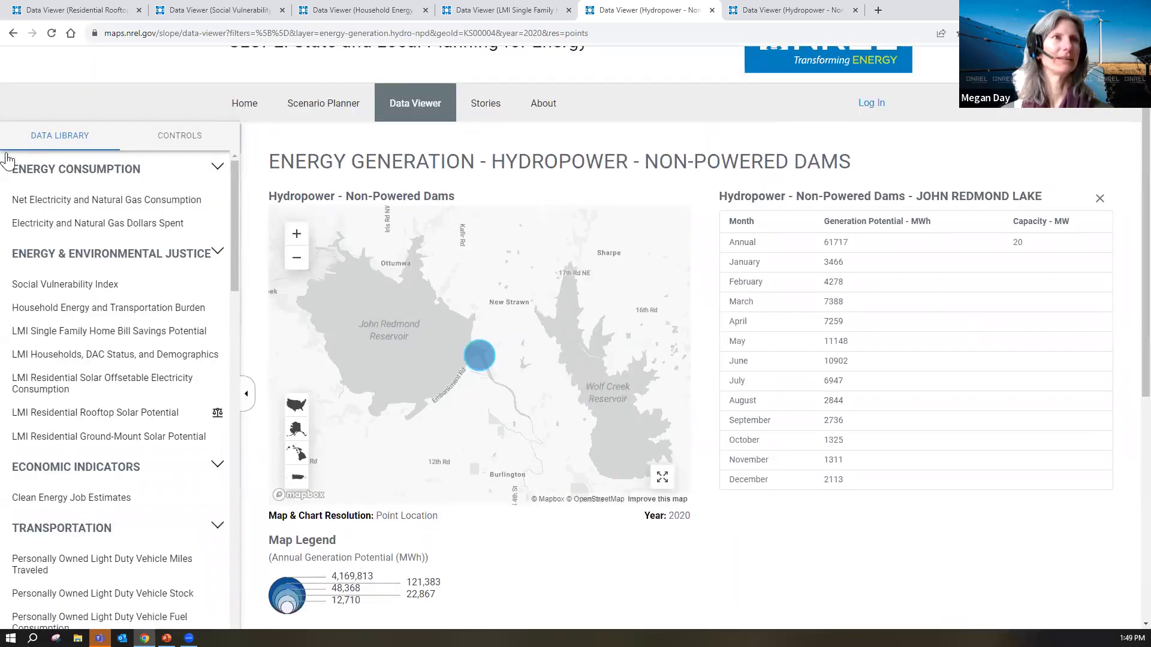
click(149, 138)
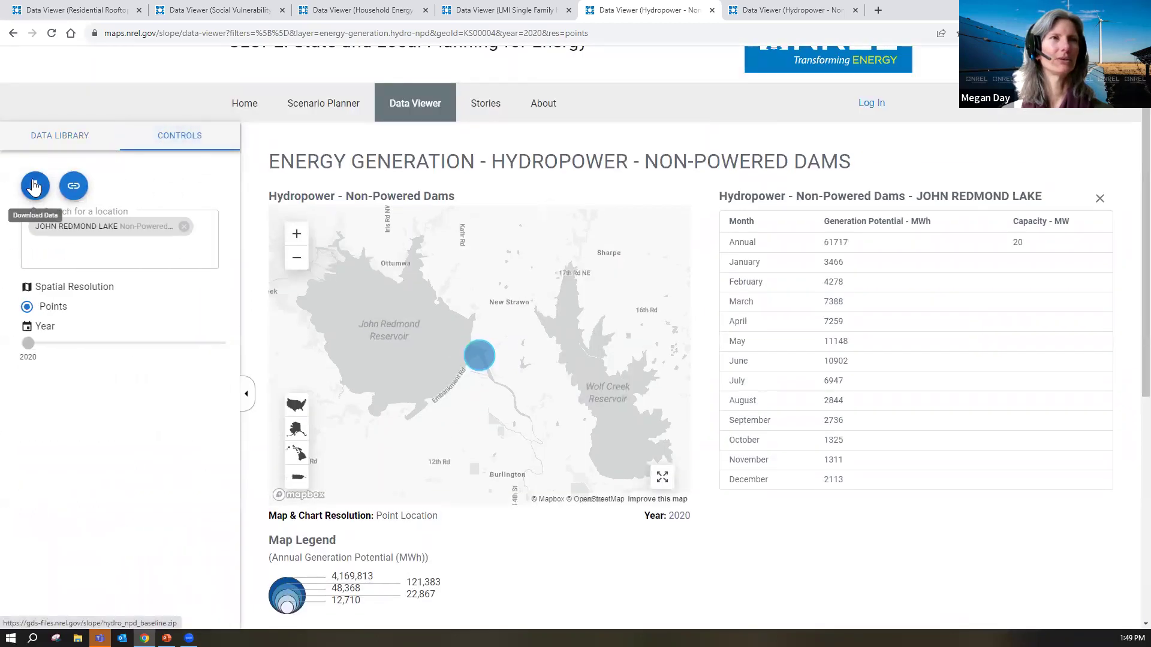
click(74, 187)
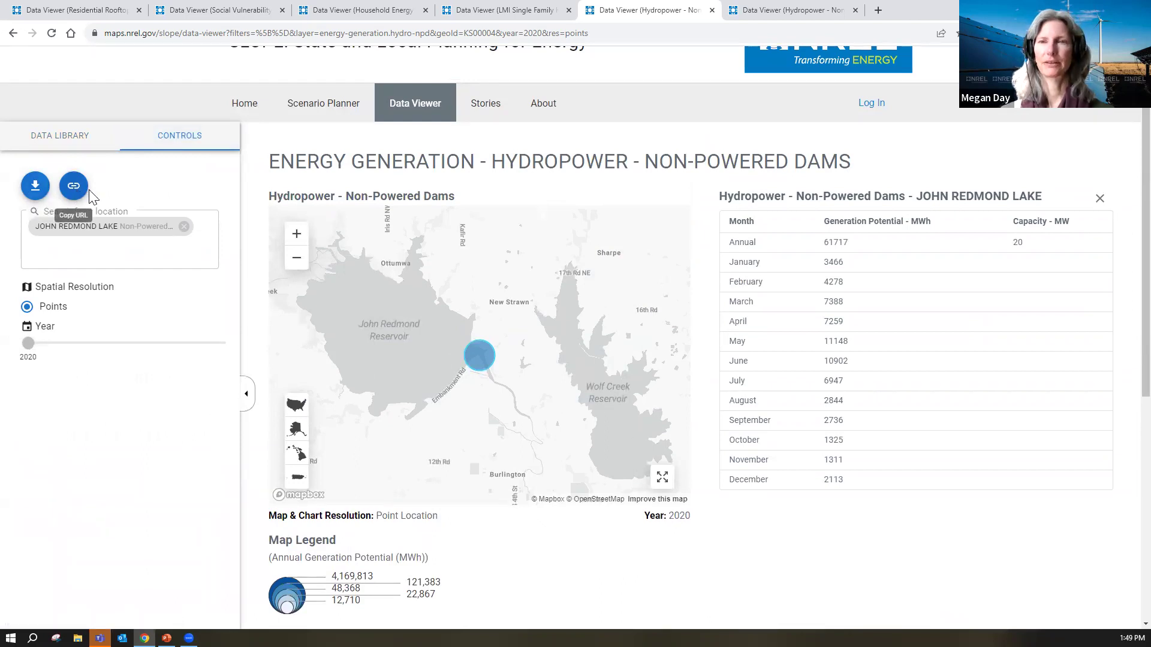
Step: Expand the Hydropower - Non-Powered Dams data description to read its full methodology, source report and notes
scroll(1125, 360, down, 1)
scroll(1130, 539, down, 6)
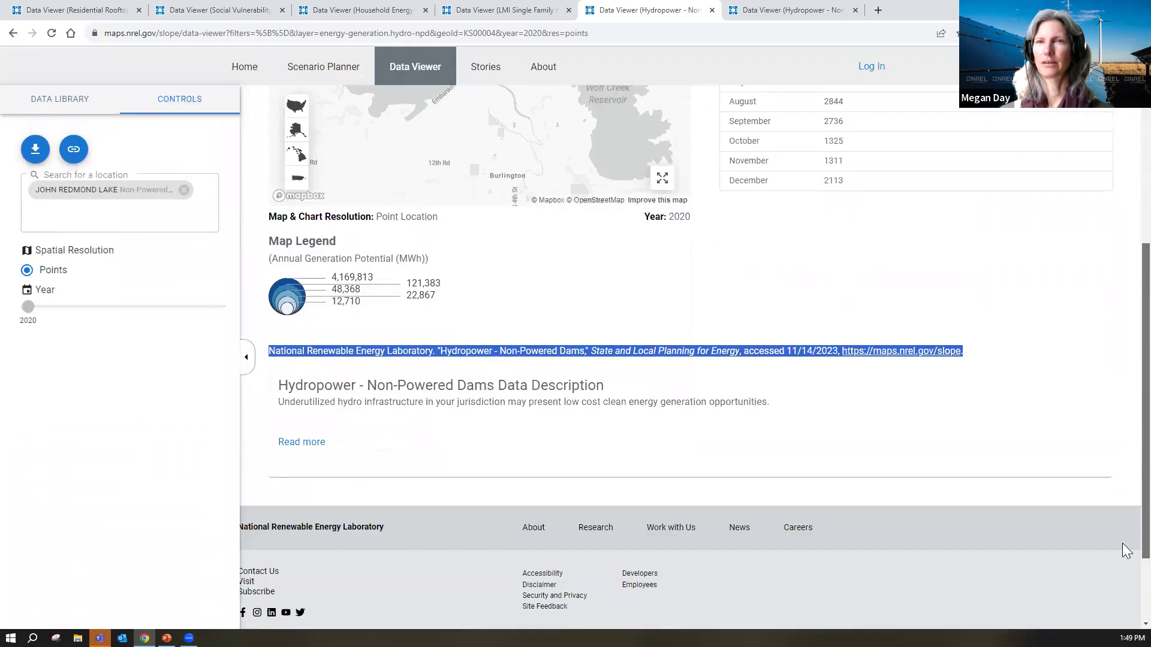
click(302, 331)
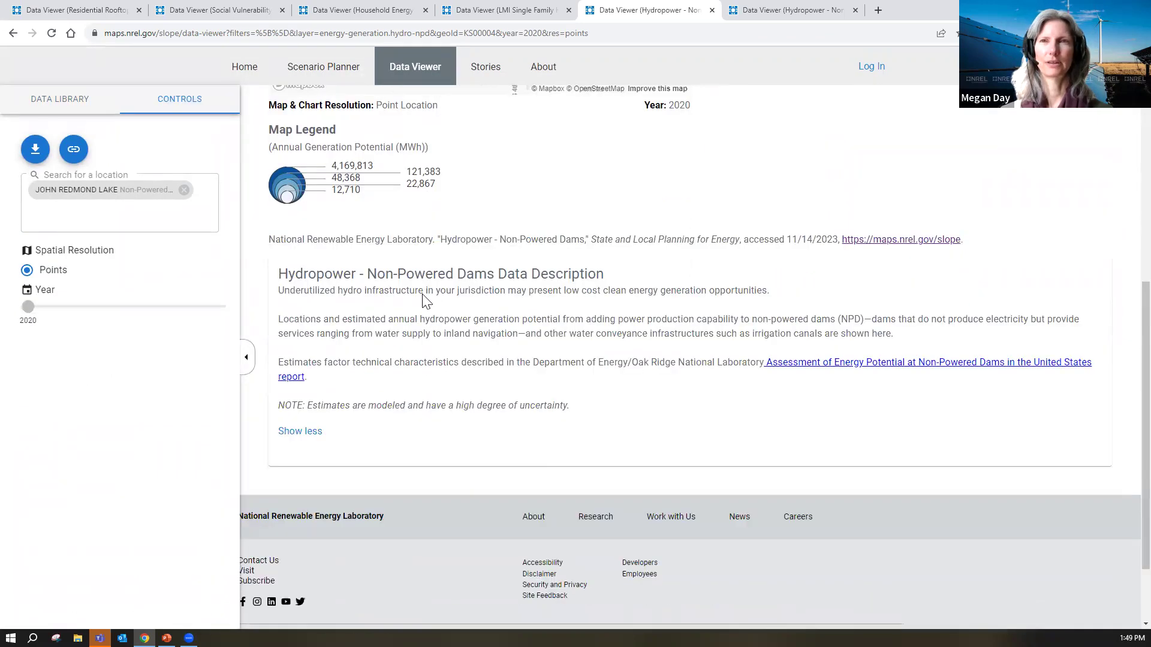